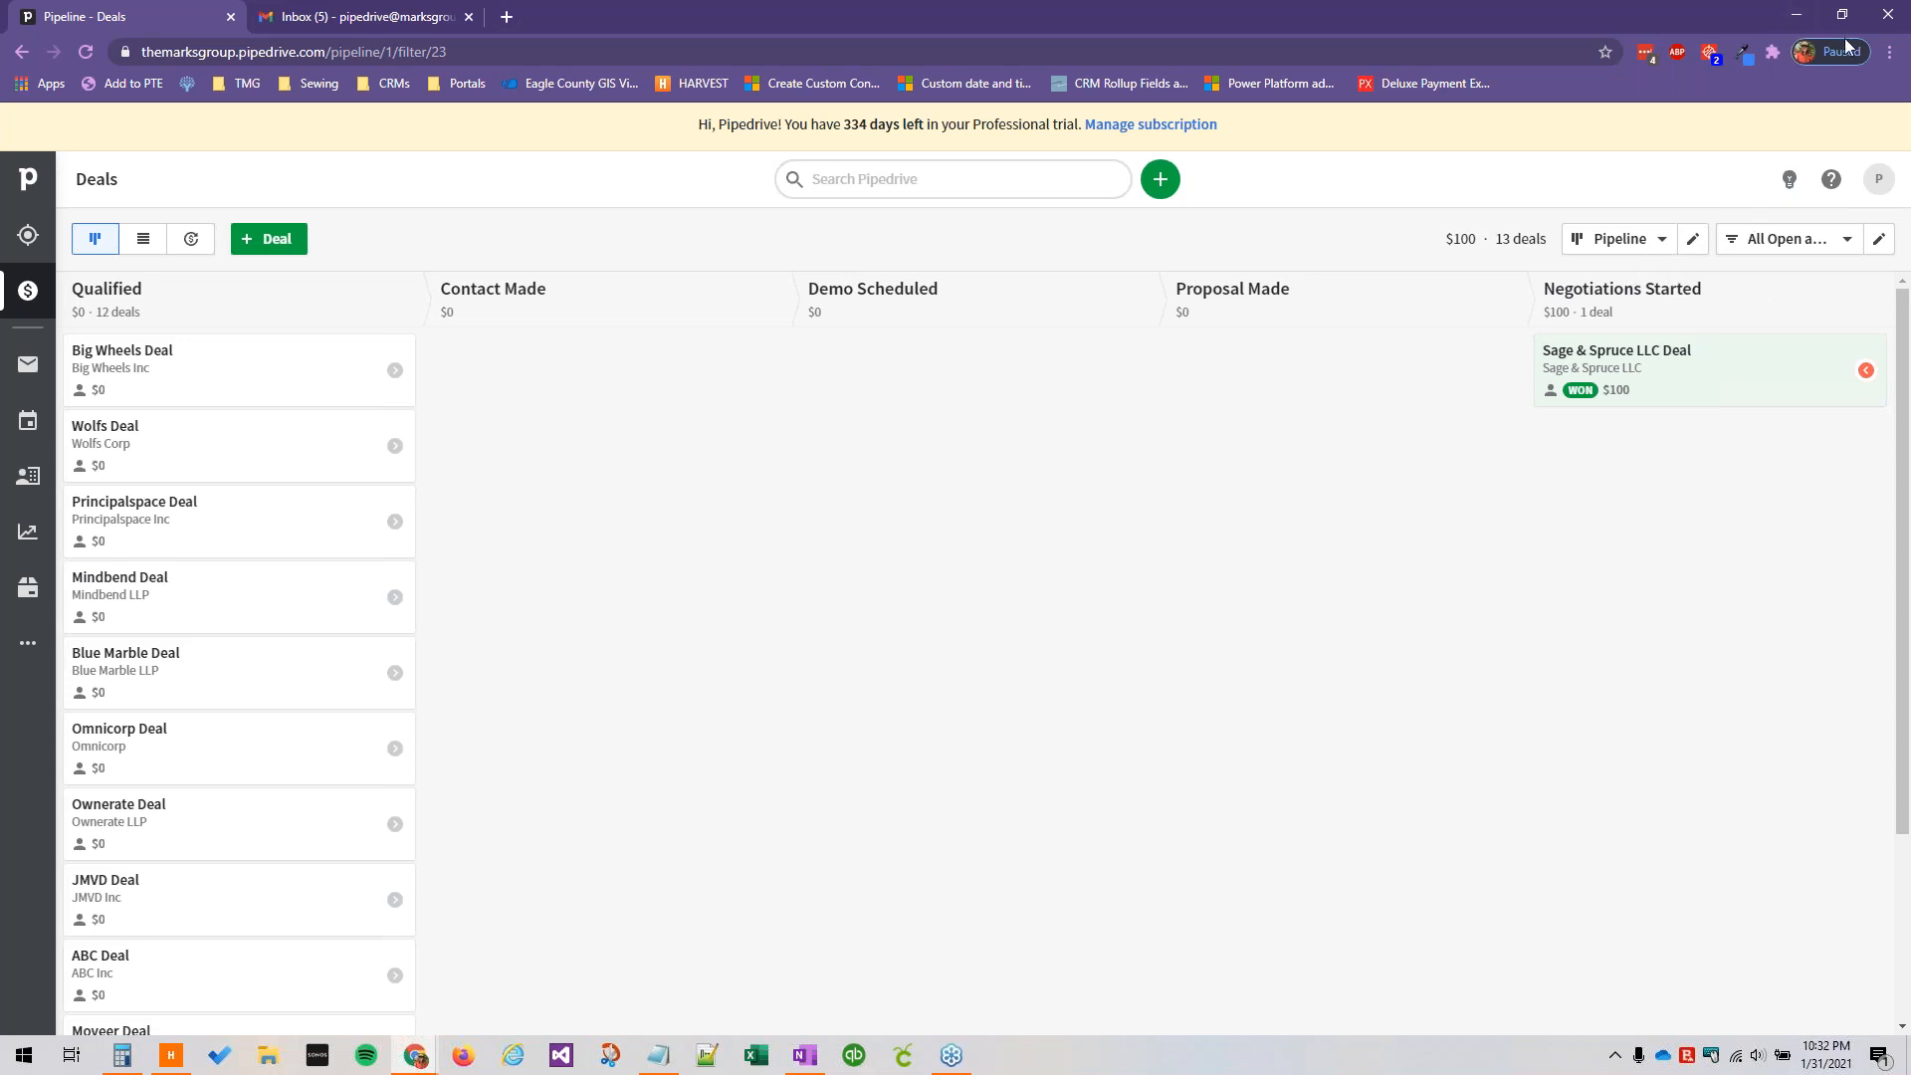
# Open the Calendar sync page in the account's personal preferences.
pyautogui.click(1662, 178)
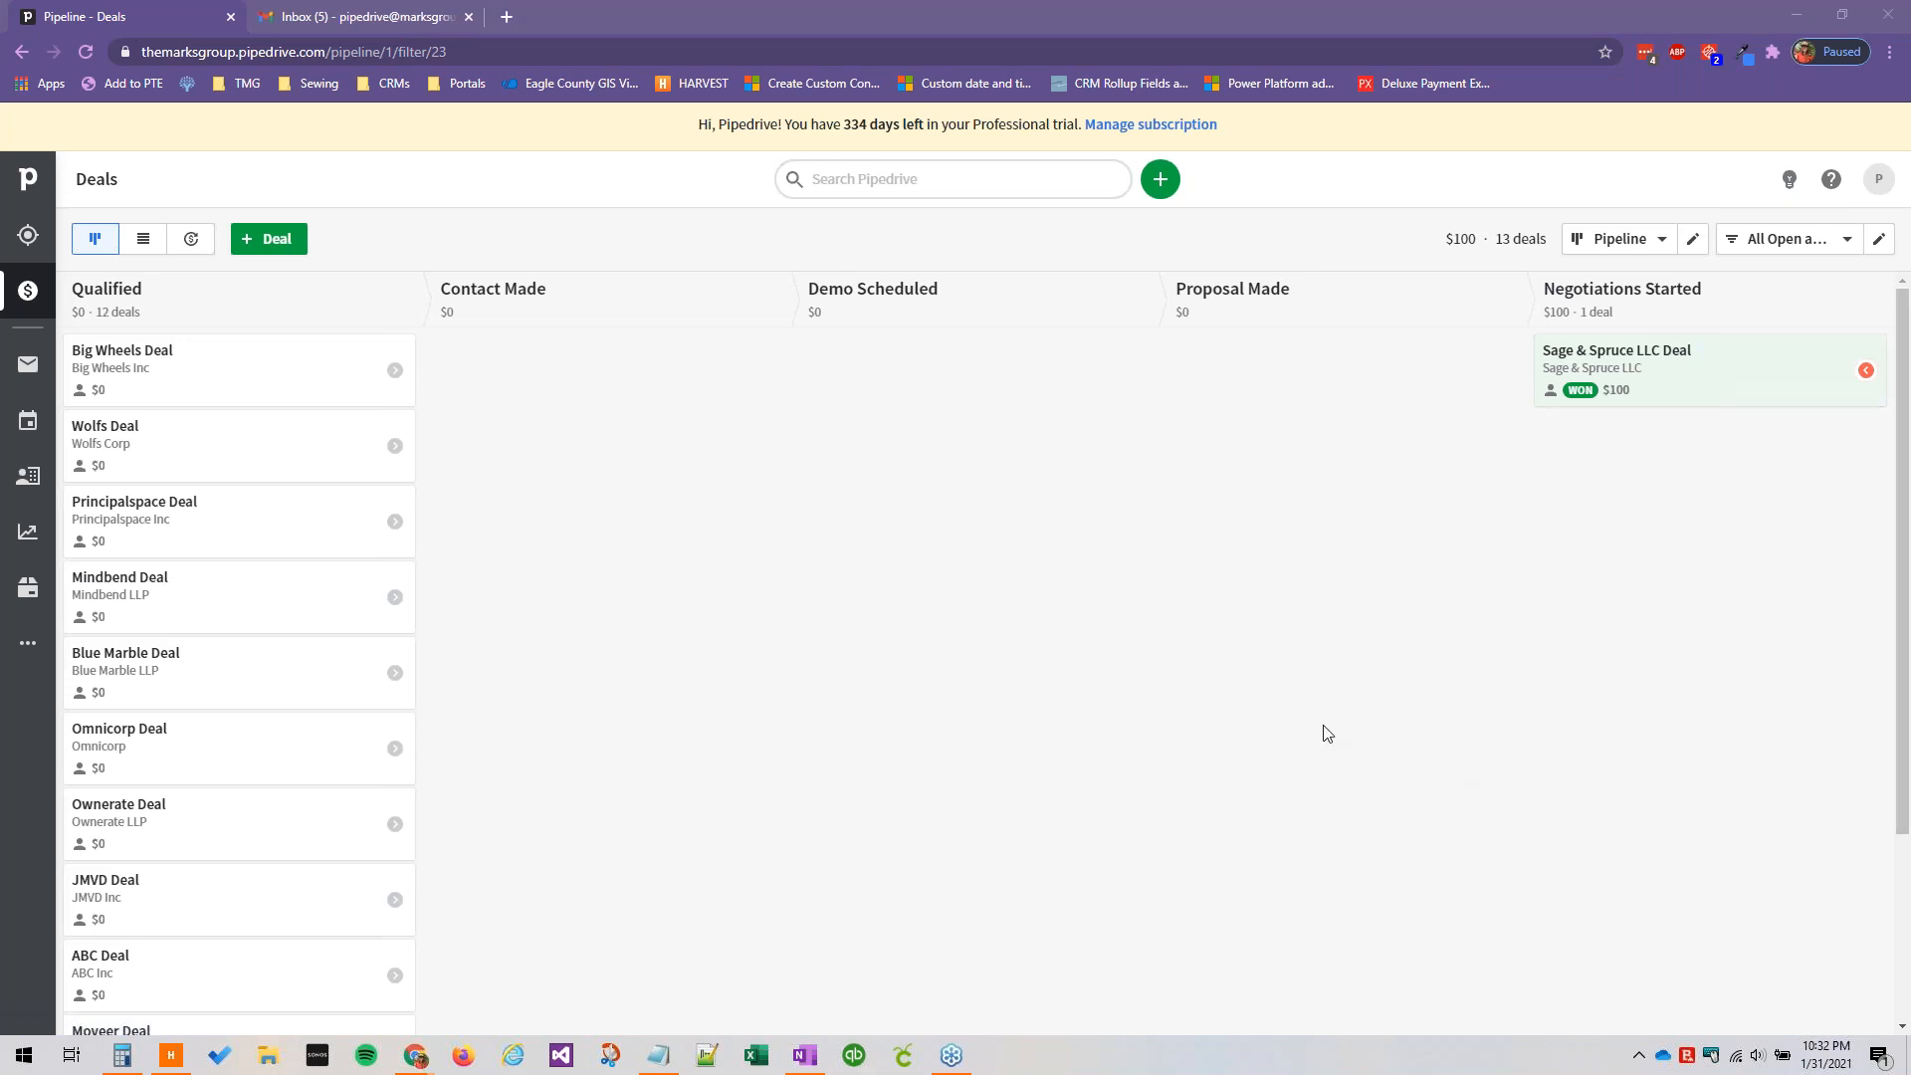
pyautogui.click(1888, 183)
pyautogui.click(1770, 272)
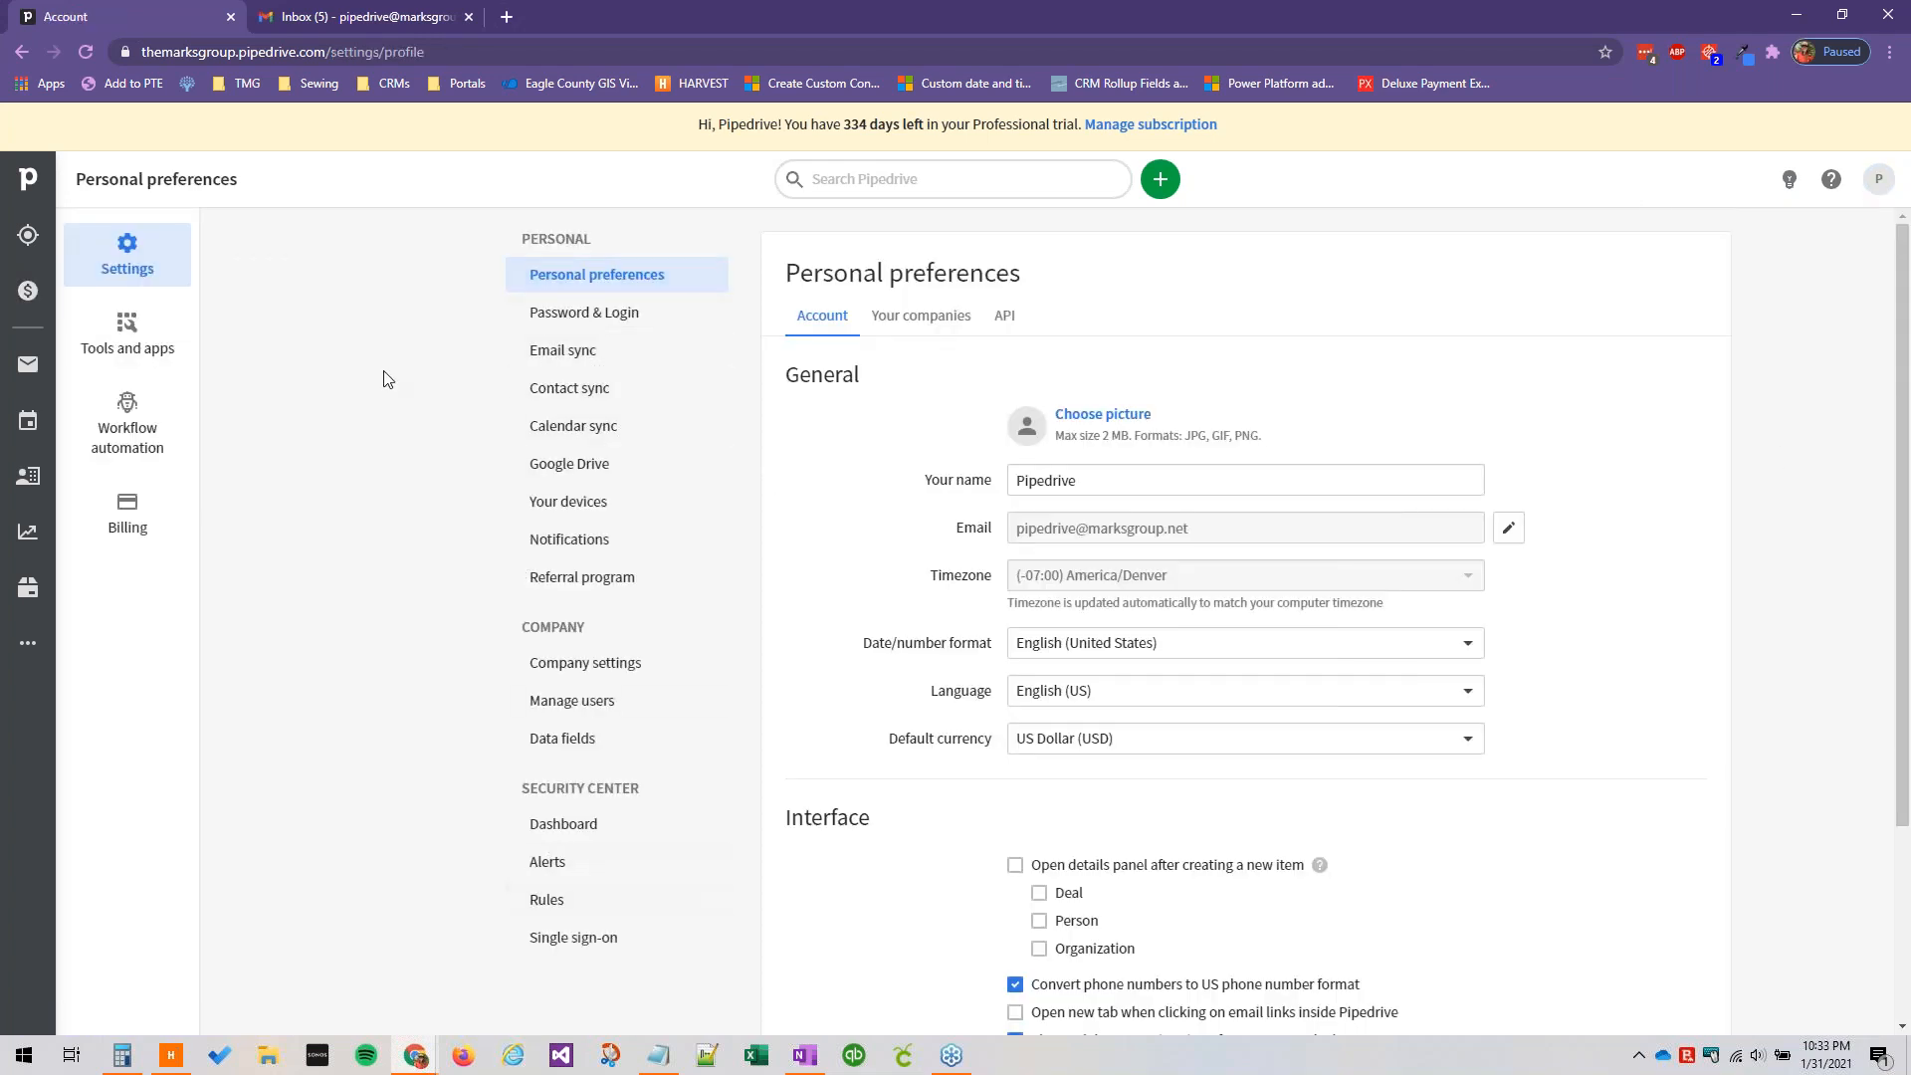
pyautogui.click(635, 428)
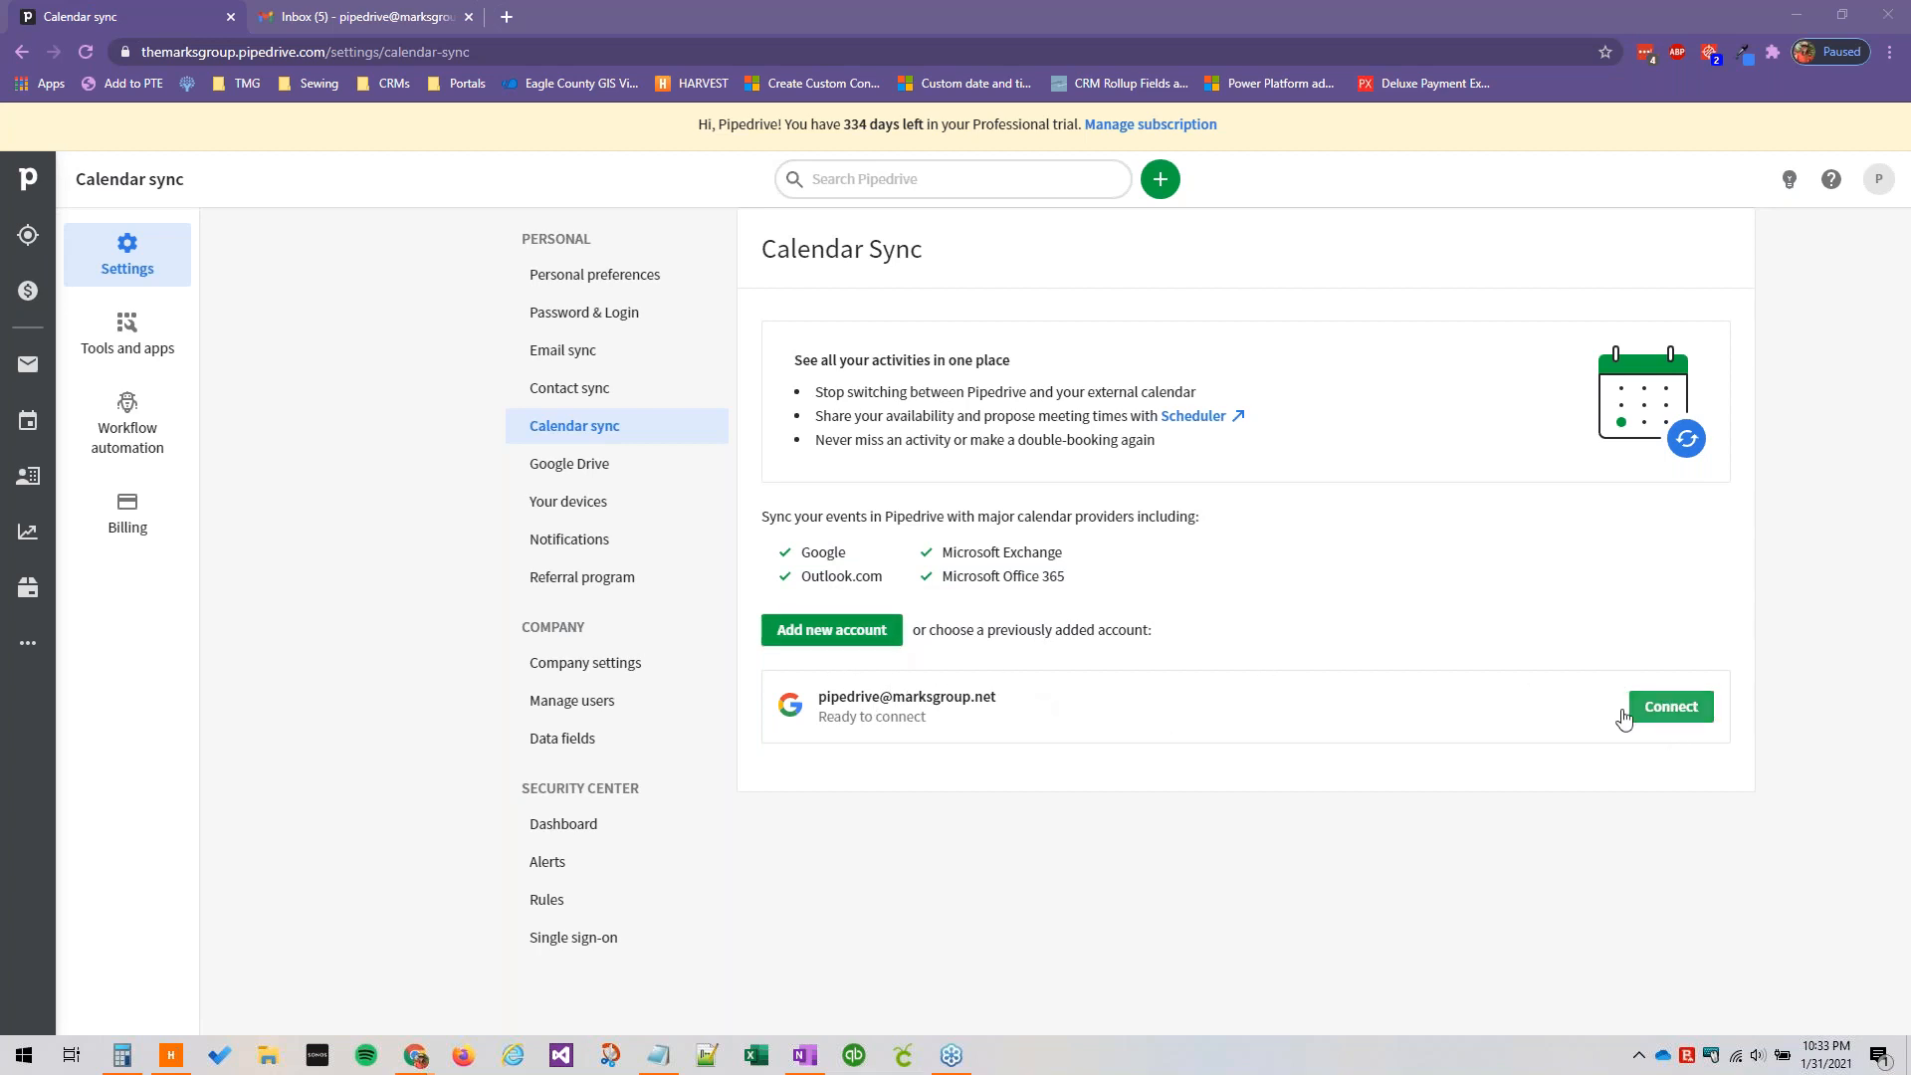
# Dismiss adding a new account and start connecting the previously added Google account for calendar sync.
pyautogui.click(839, 634)
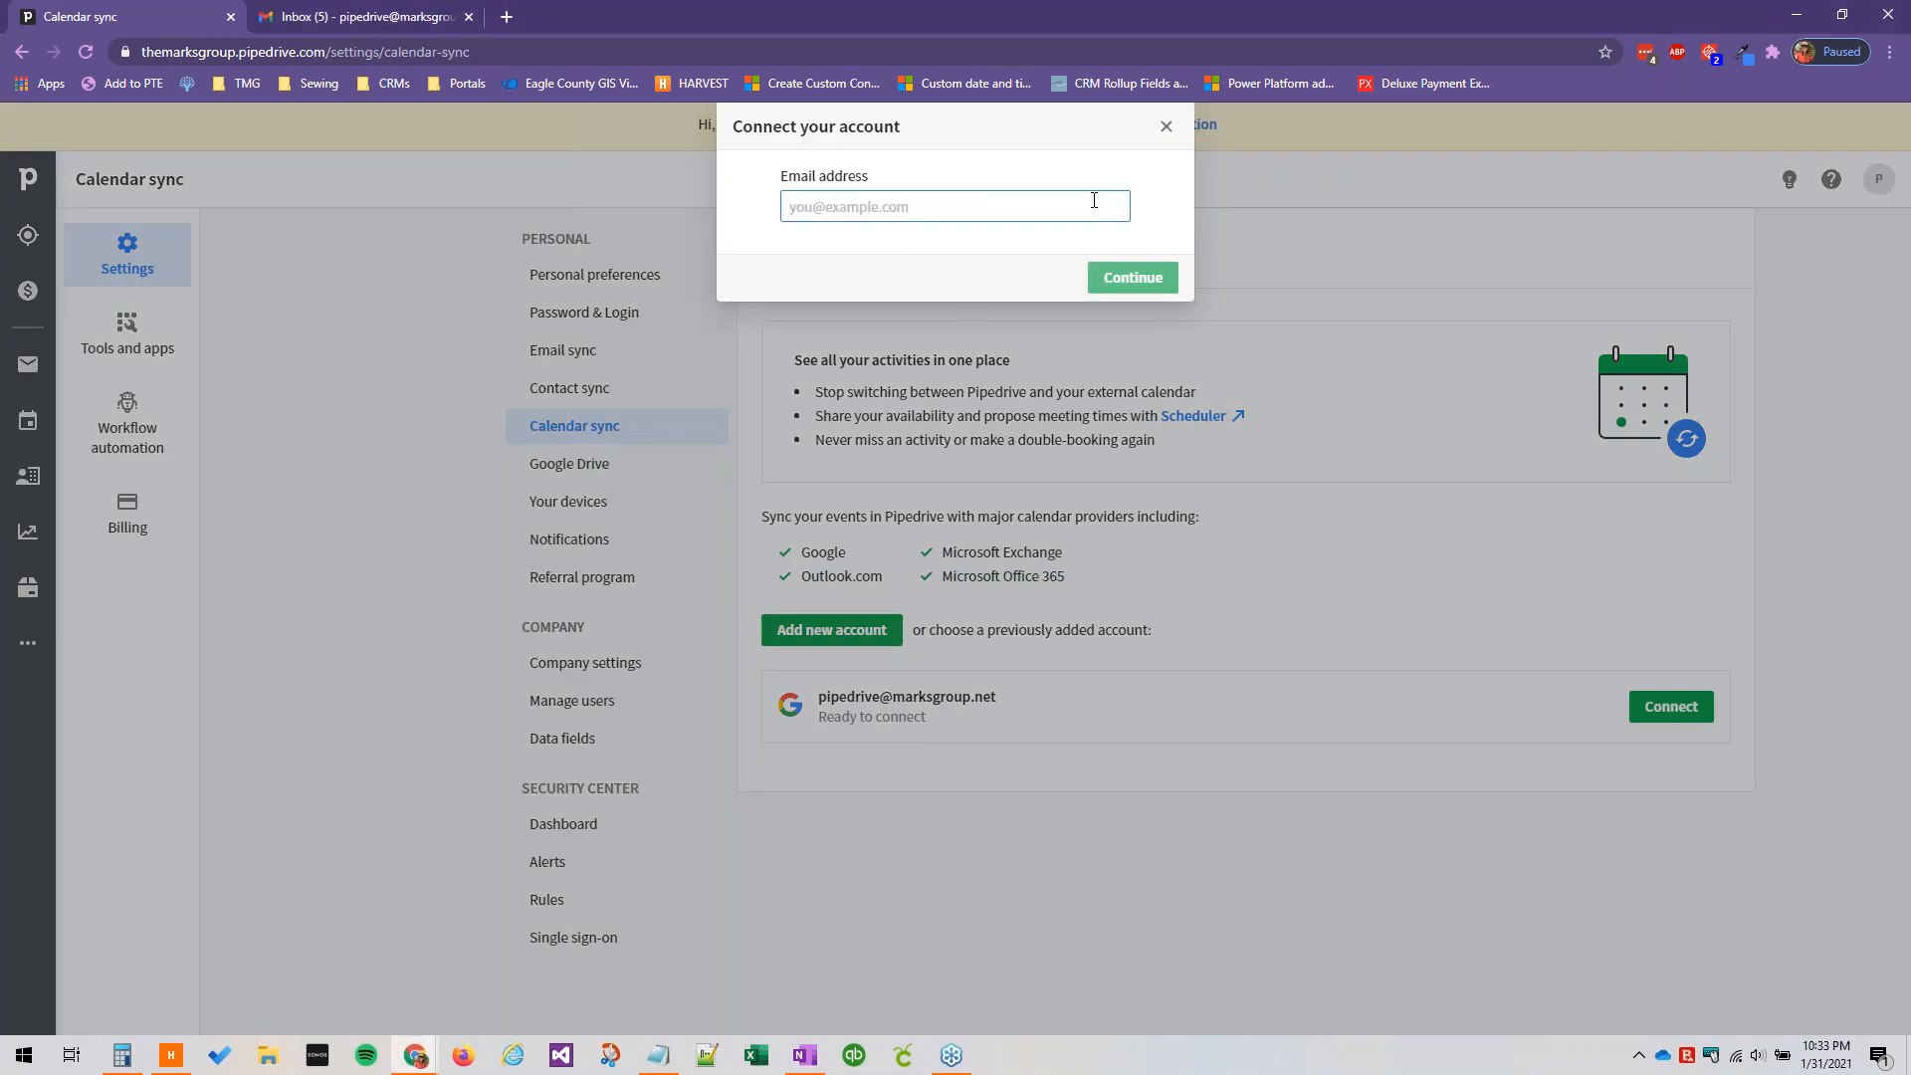
pyautogui.click(1166, 126)
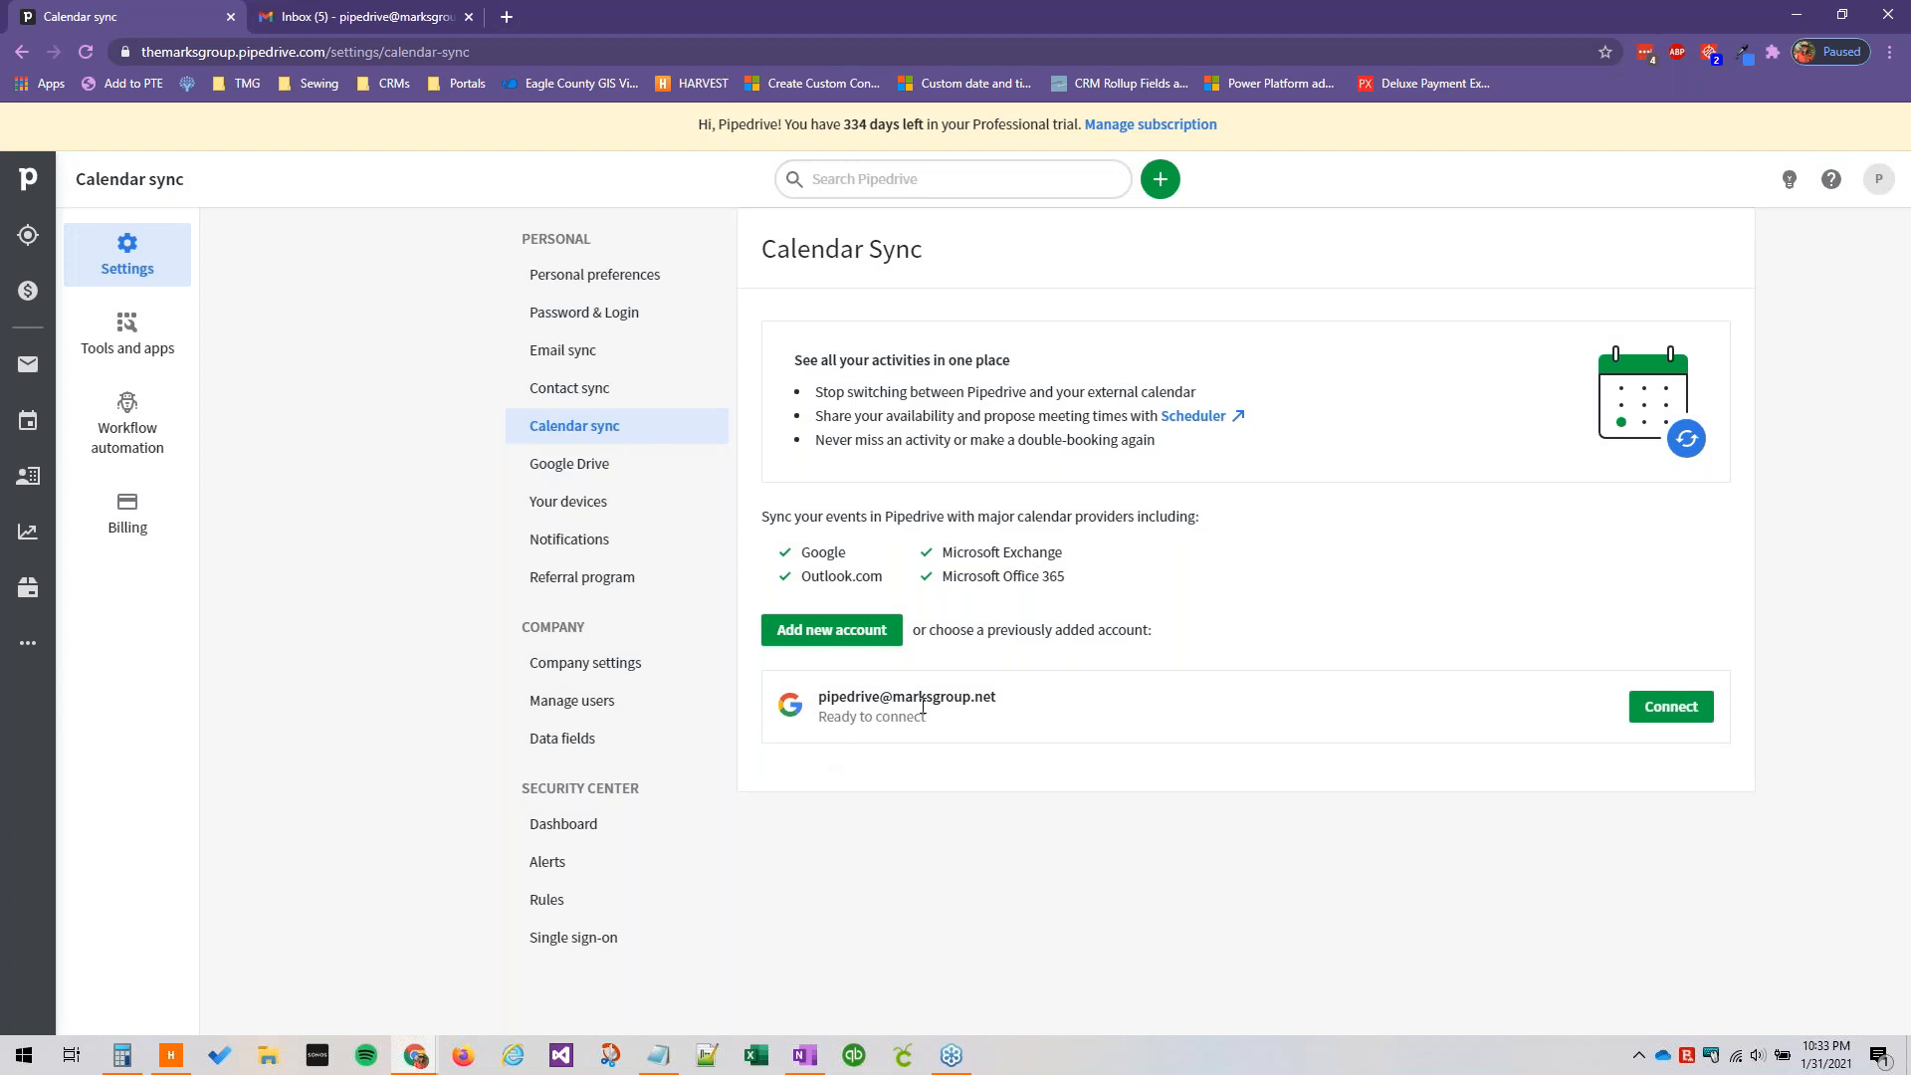
pyautogui.click(1682, 712)
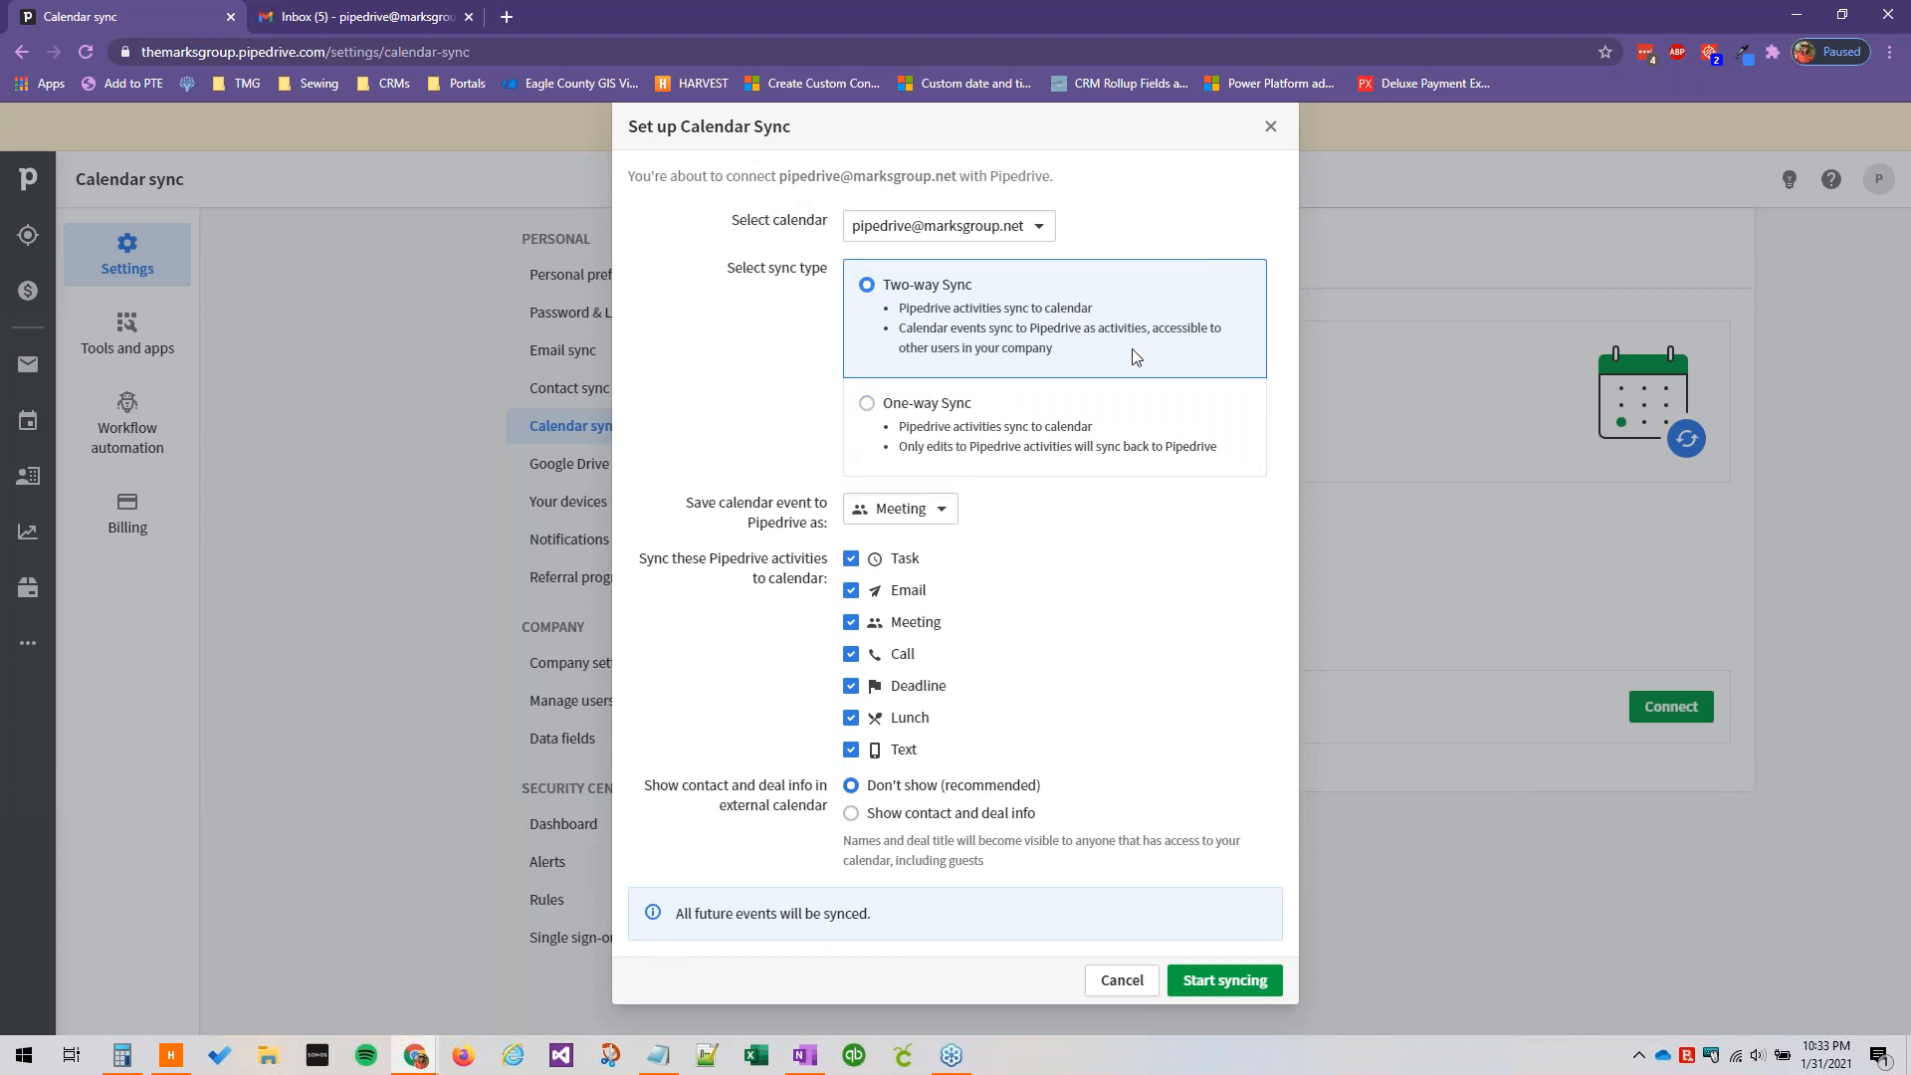
# Choose Two-way Sync for the calendar and save calendar events to Pipedrive as Meeting.
pyautogui.click(908, 227)
pyautogui.click(894, 228)
pyautogui.click(953, 411)
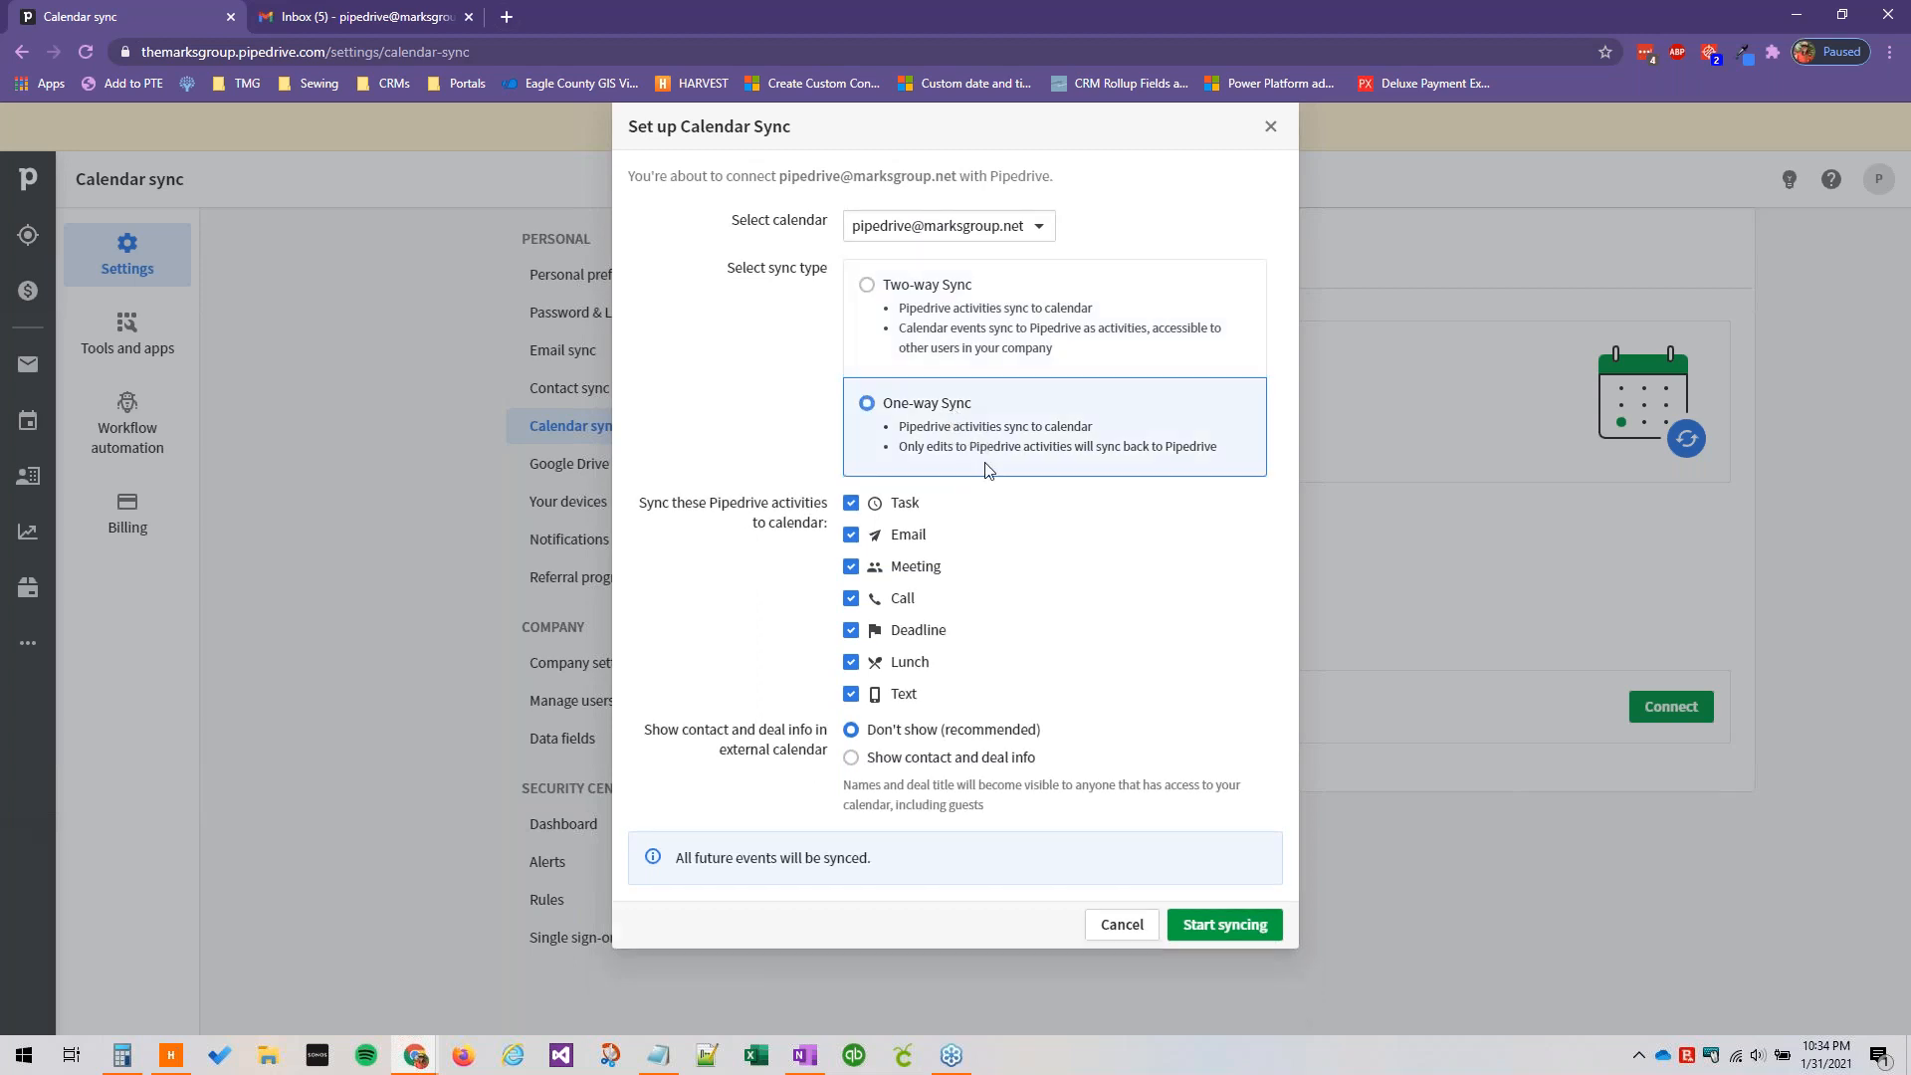
pyautogui.click(866, 286)
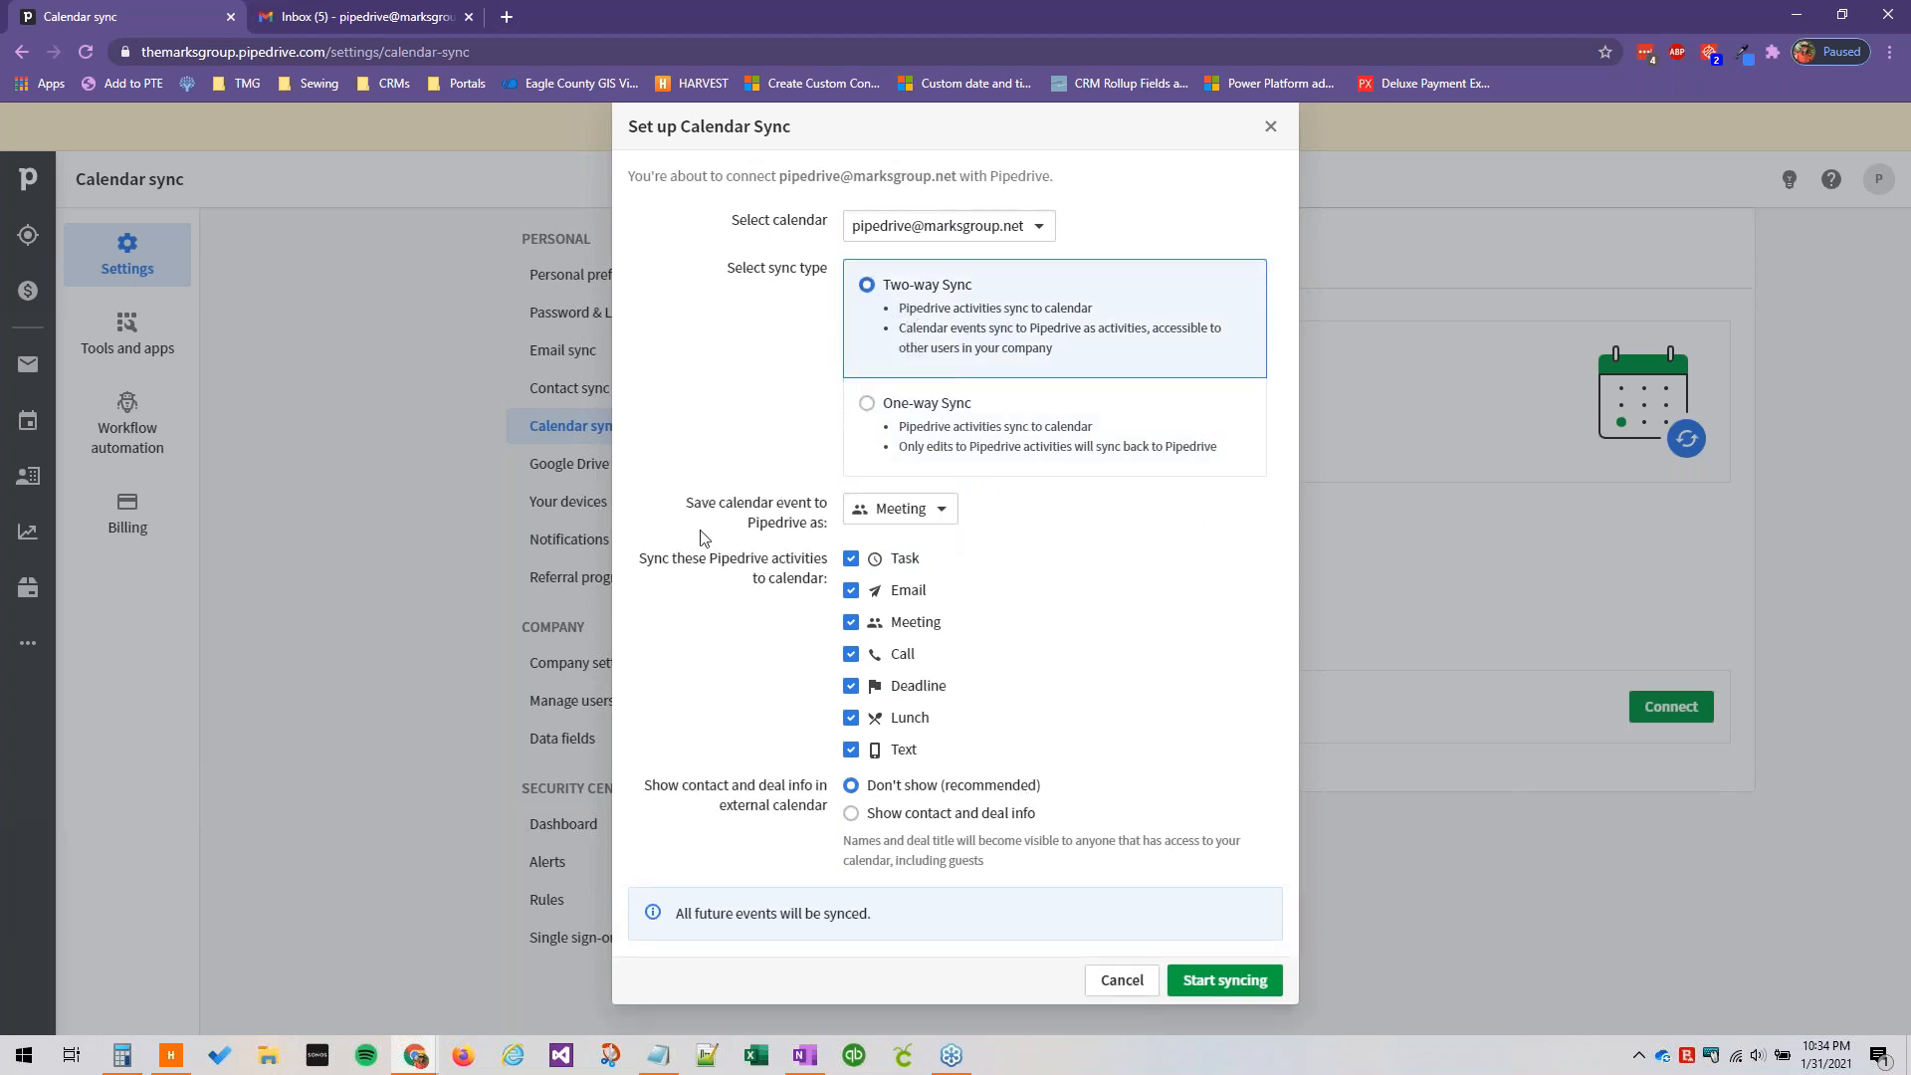
pyautogui.click(908, 511)
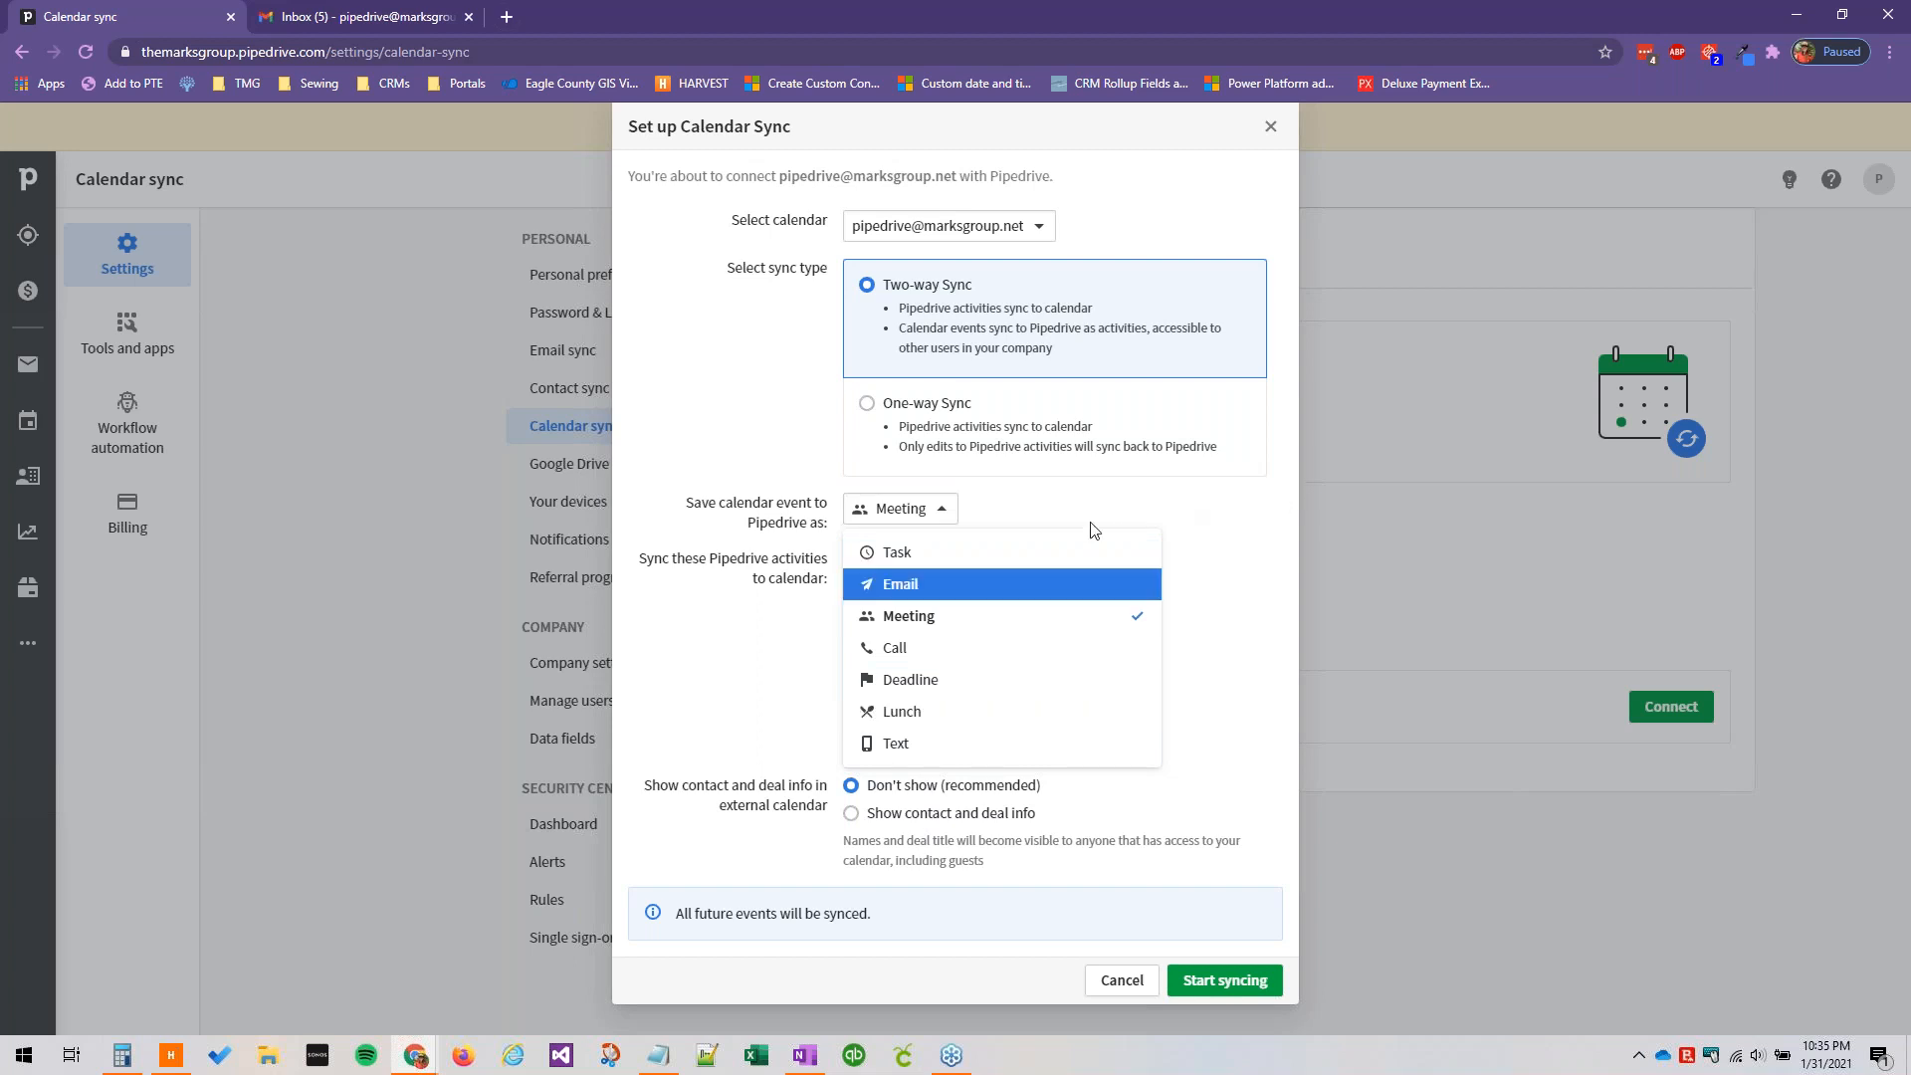
pyautogui.click(1004, 617)
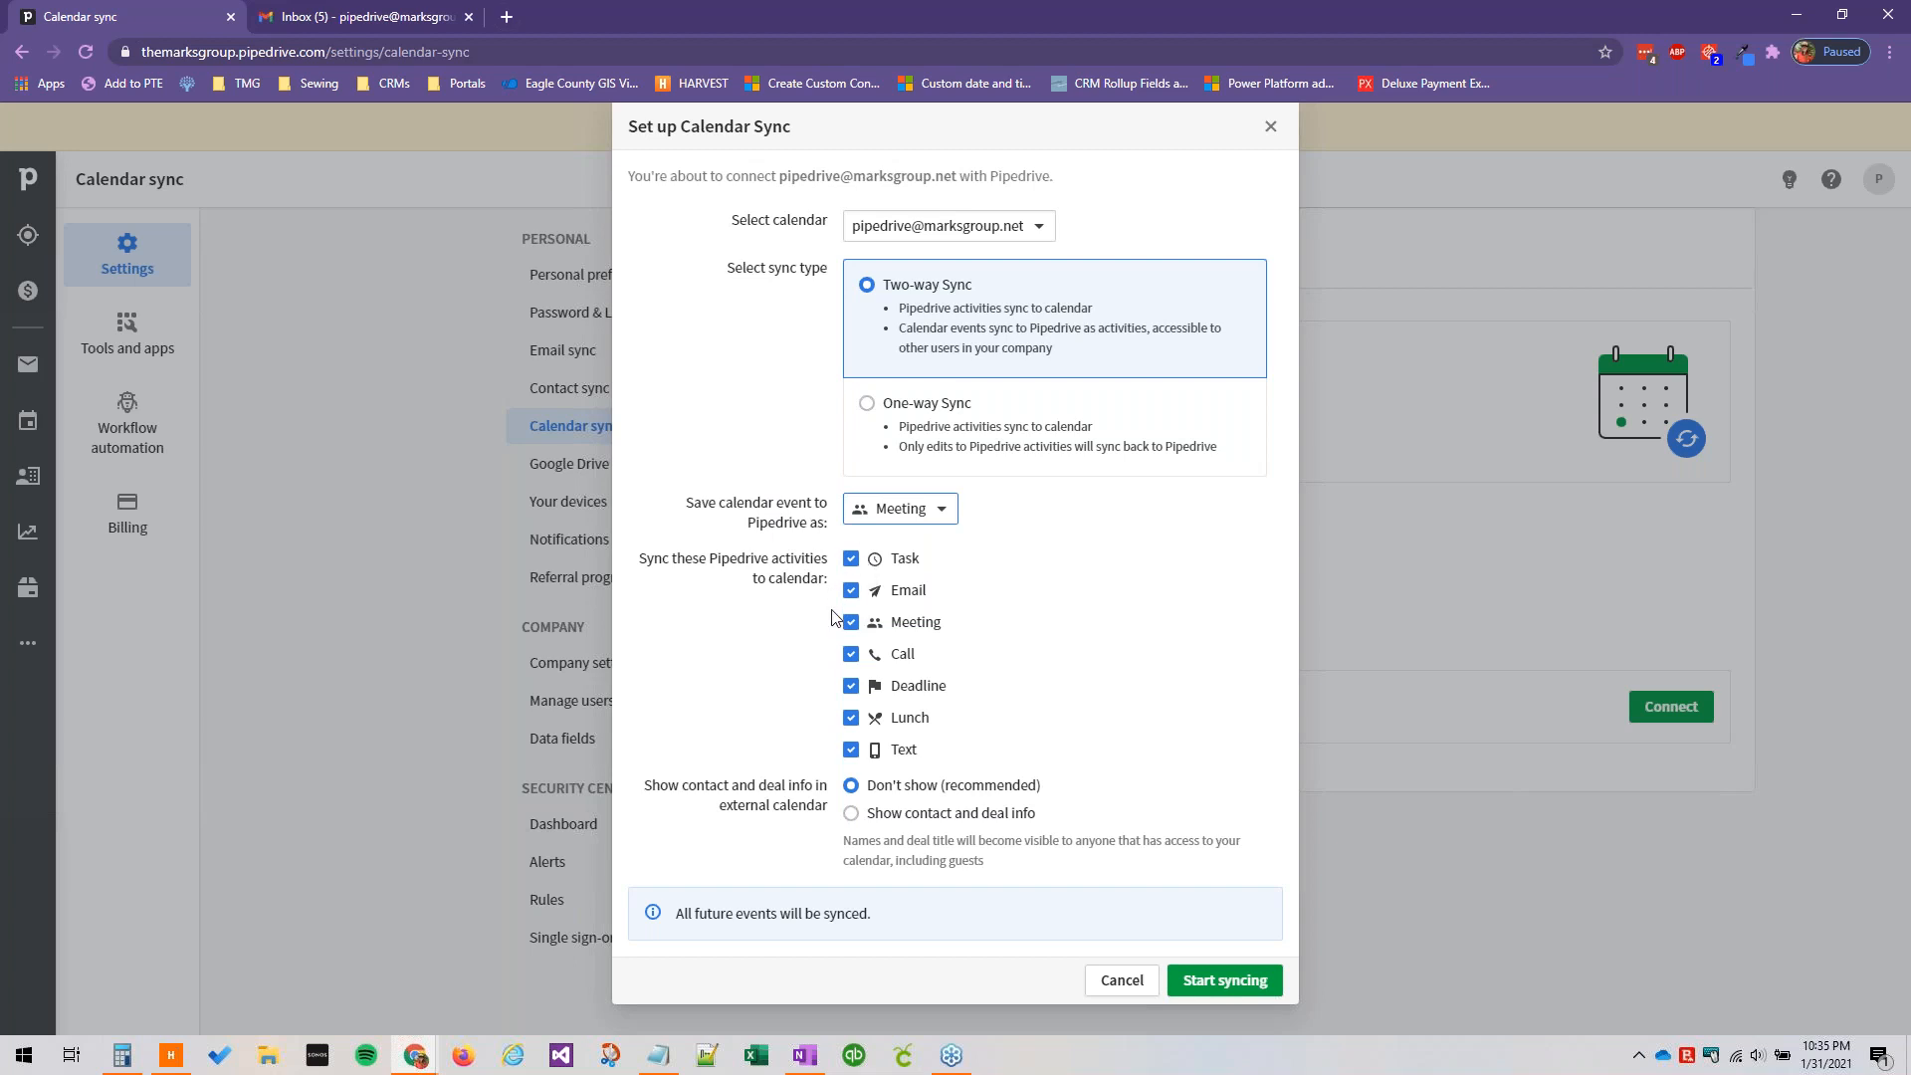
# Start syncing the calendar with Two-way Sync and all activity types selected, including Lunch and Text, and review the sync settings.
pyautogui.click(884, 416)
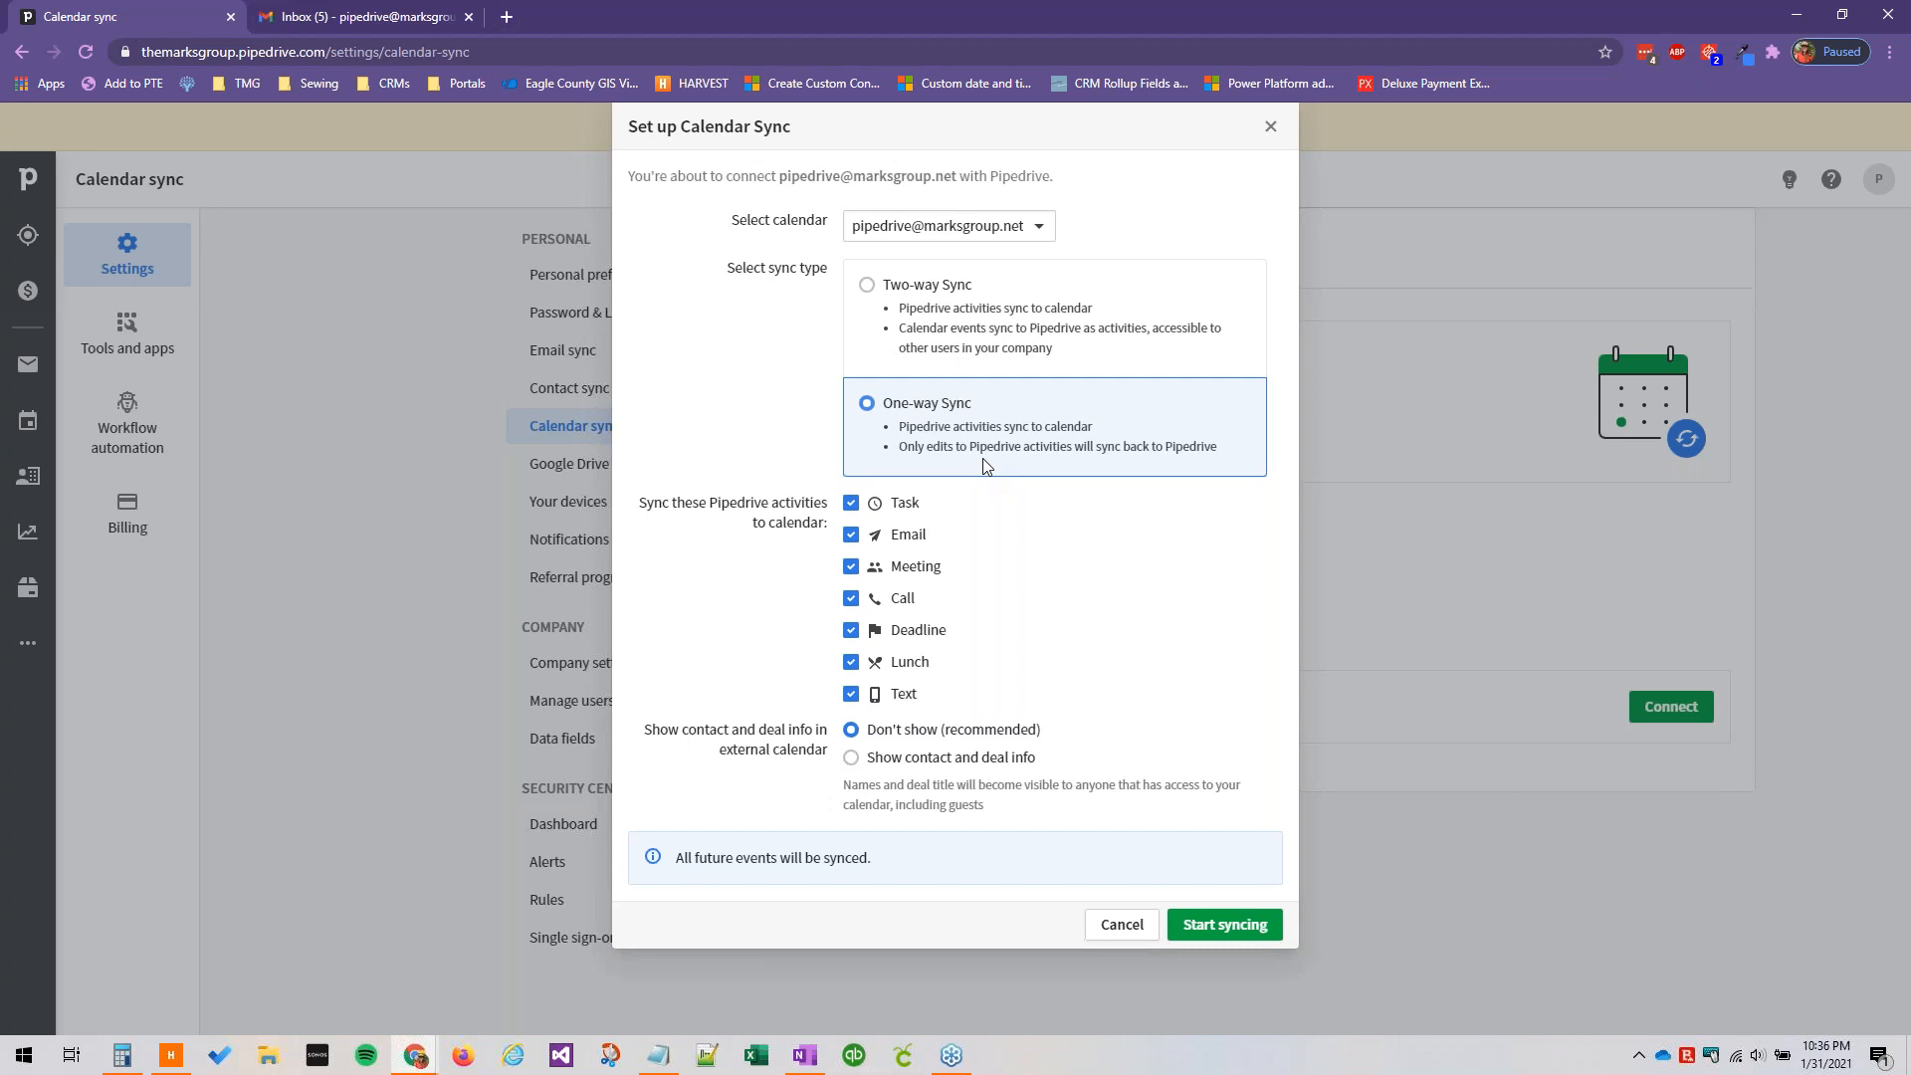
pyautogui.click(1035, 365)
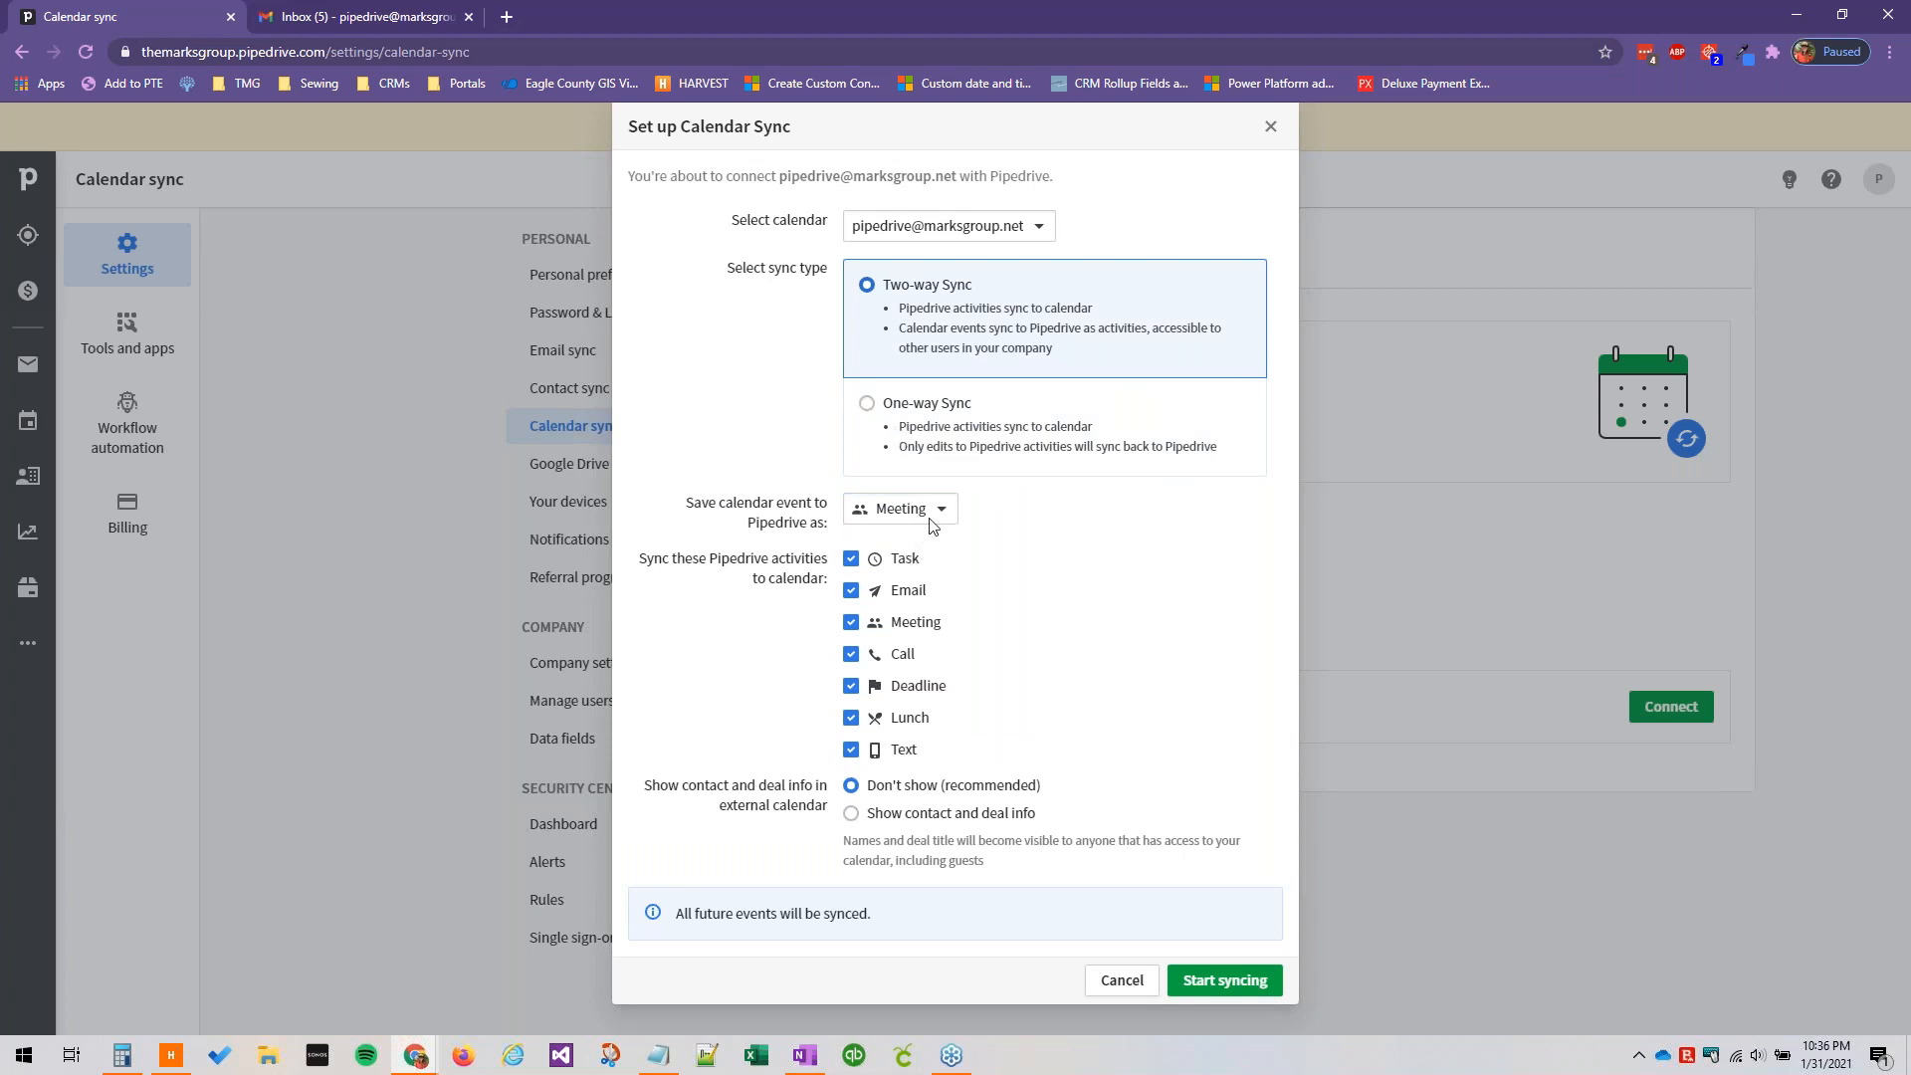
pyautogui.click(850, 751)
pyautogui.click(850, 717)
pyautogui.click(851, 718)
pyautogui.click(851, 749)
pyautogui.click(1256, 980)
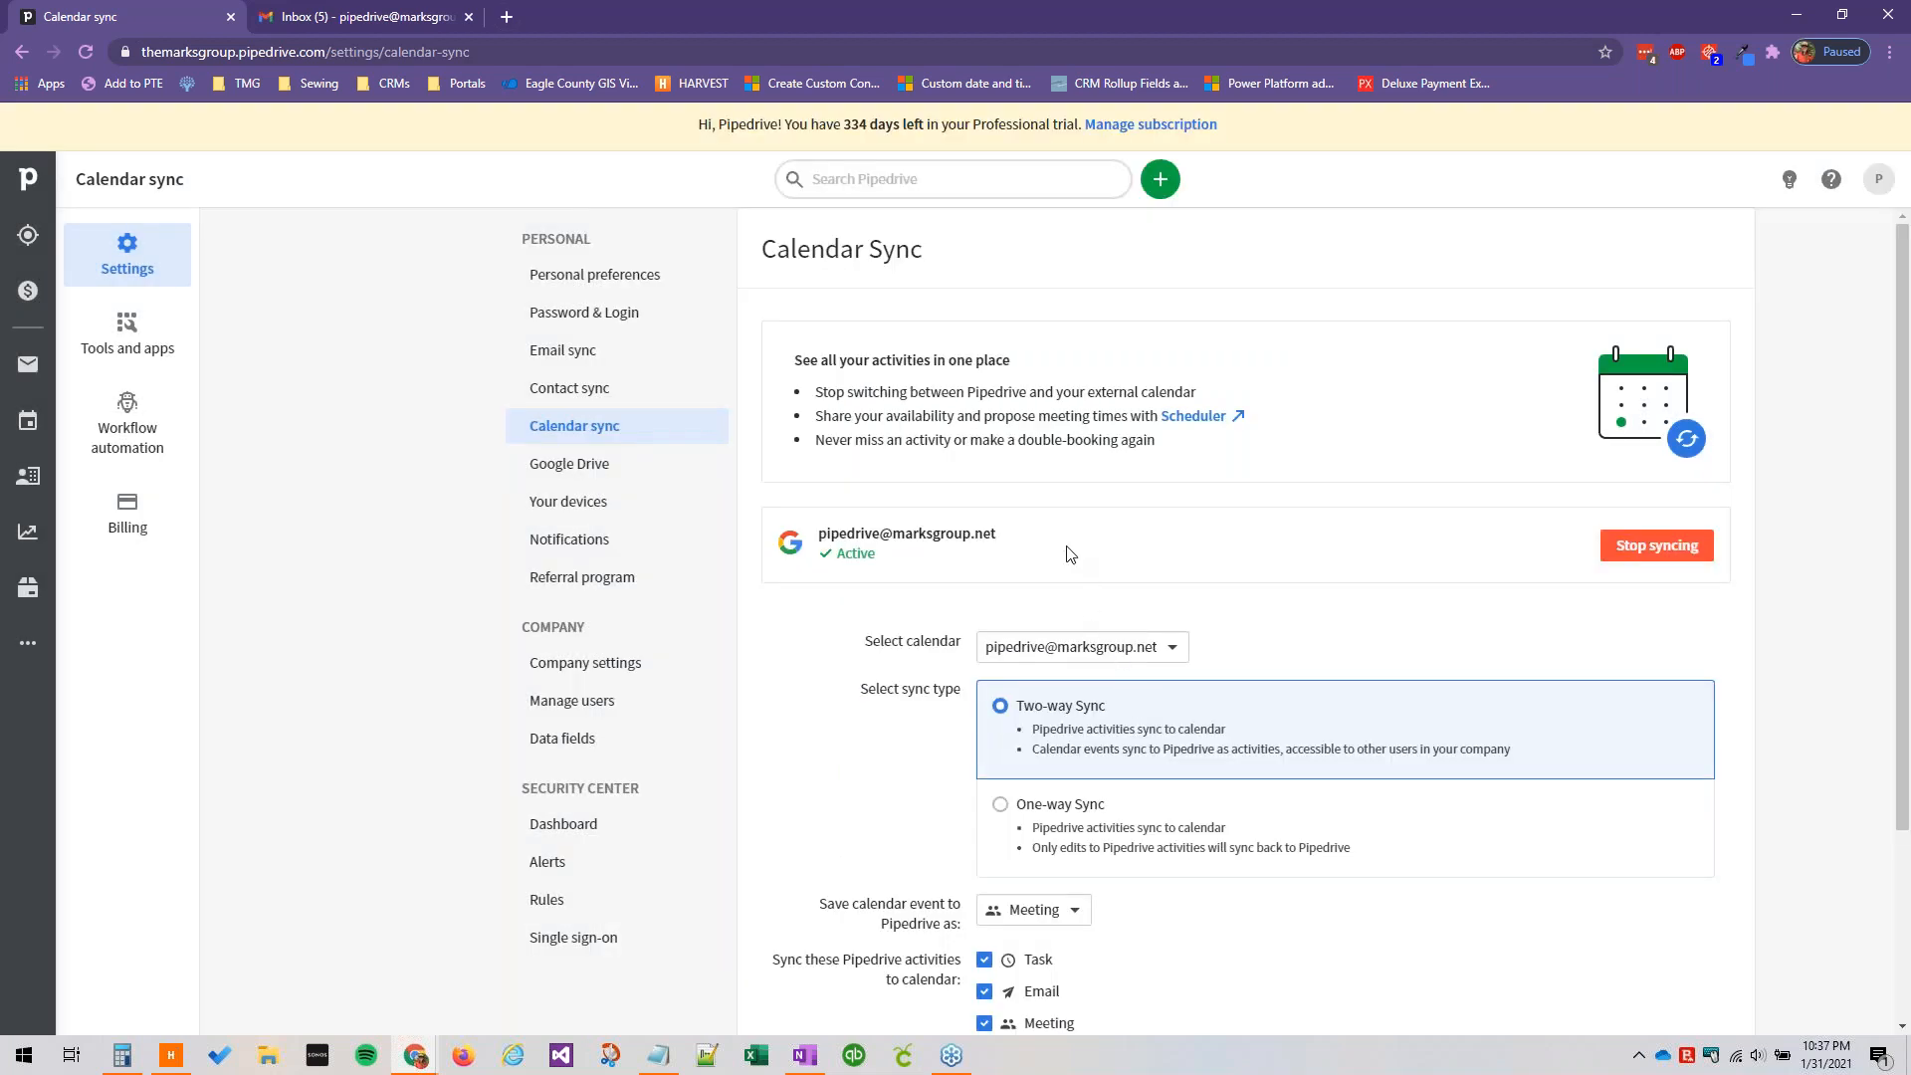
pyautogui.scroll(-1, 1067, 547)
pyautogui.scroll(-2, 1067, 547)
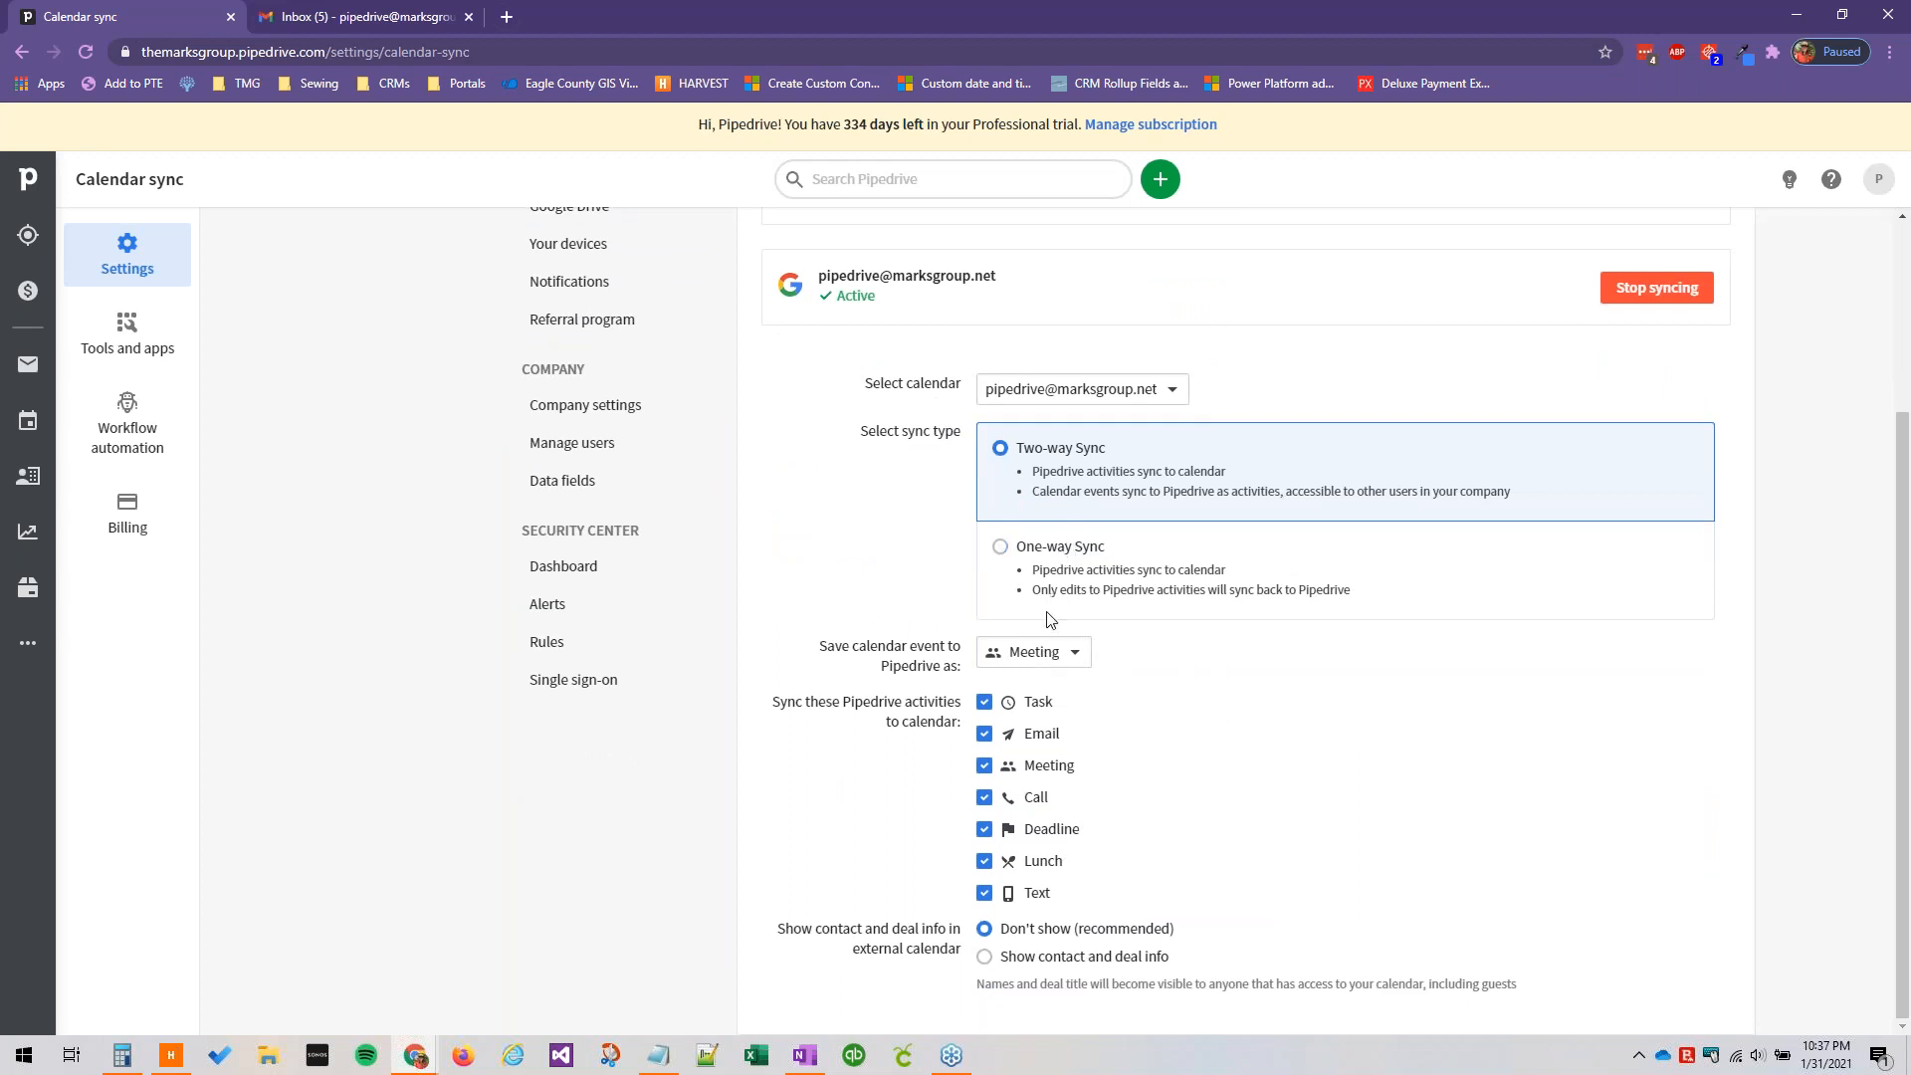
pyautogui.scroll(3, 1067, 591)
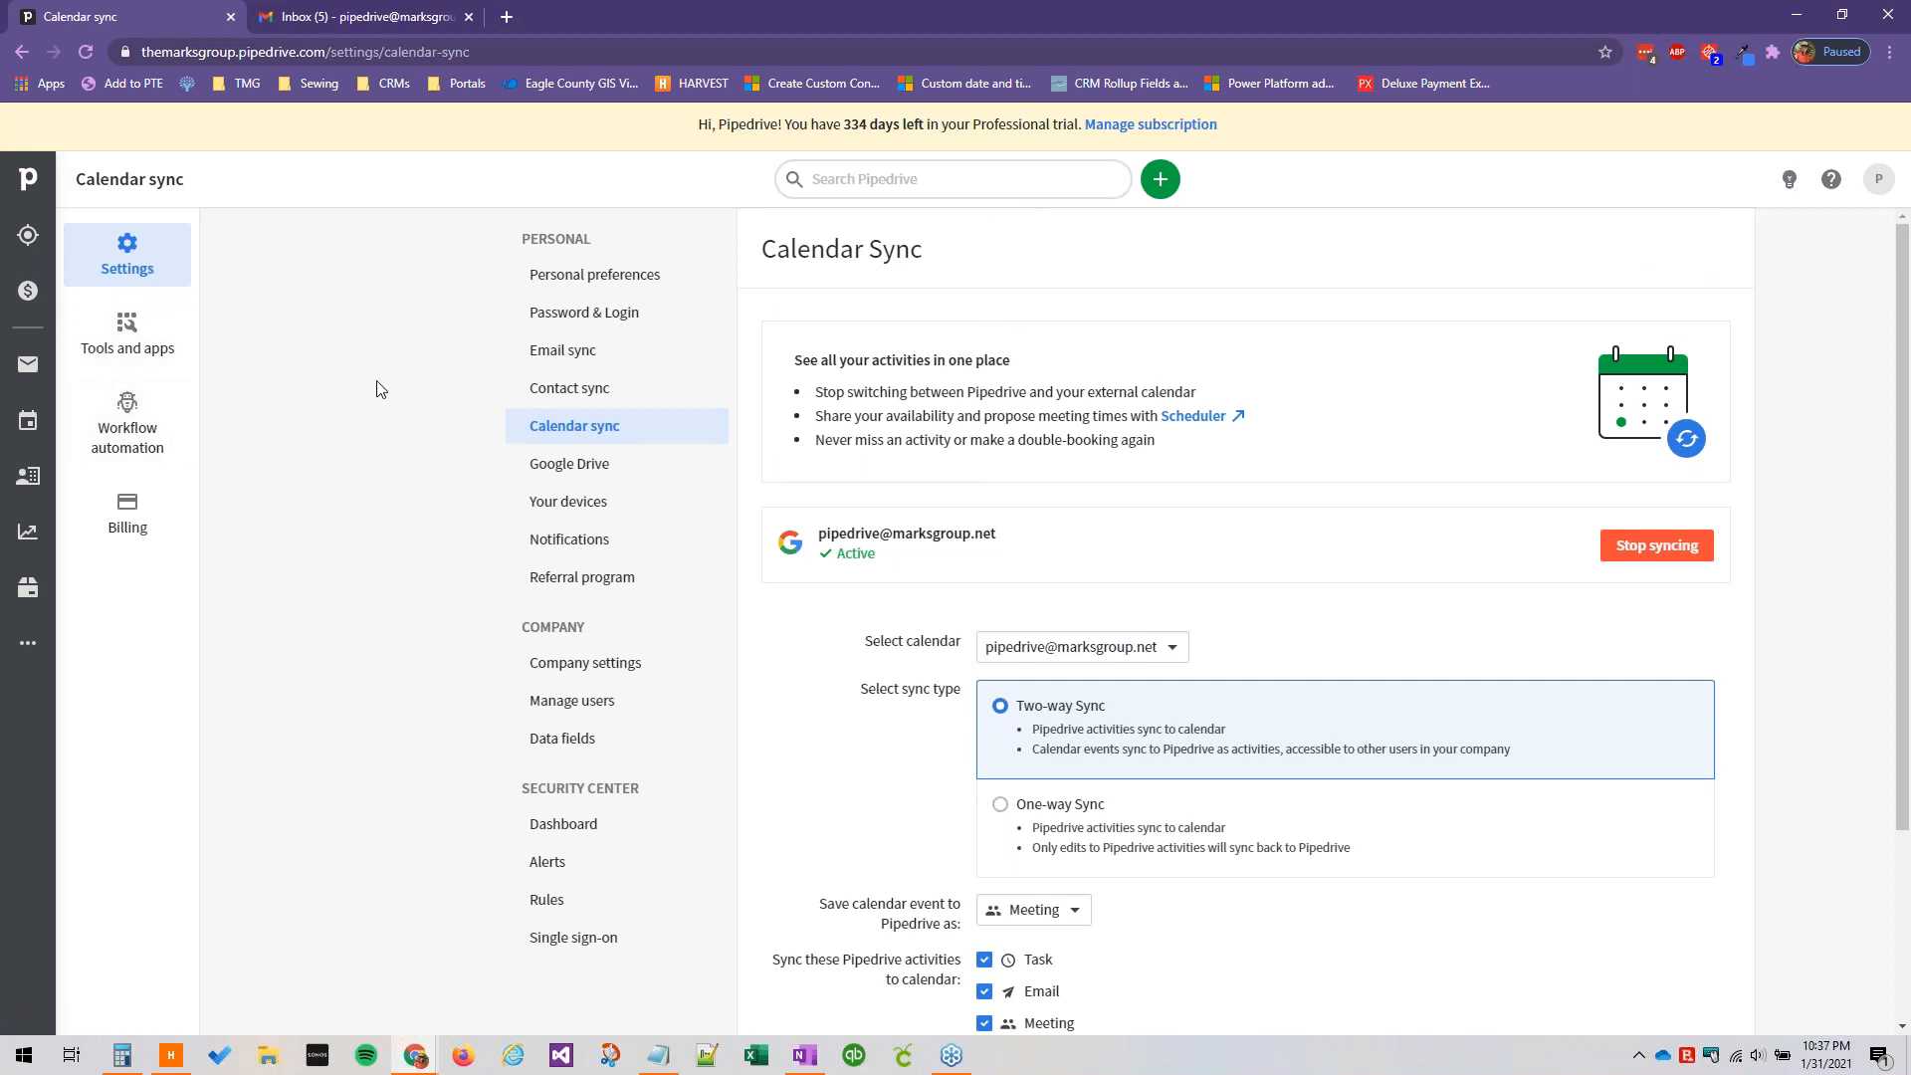
# Open the general availability settings for proposing meeting times, with calendar sync in effect.
pyautogui.click(22, 642)
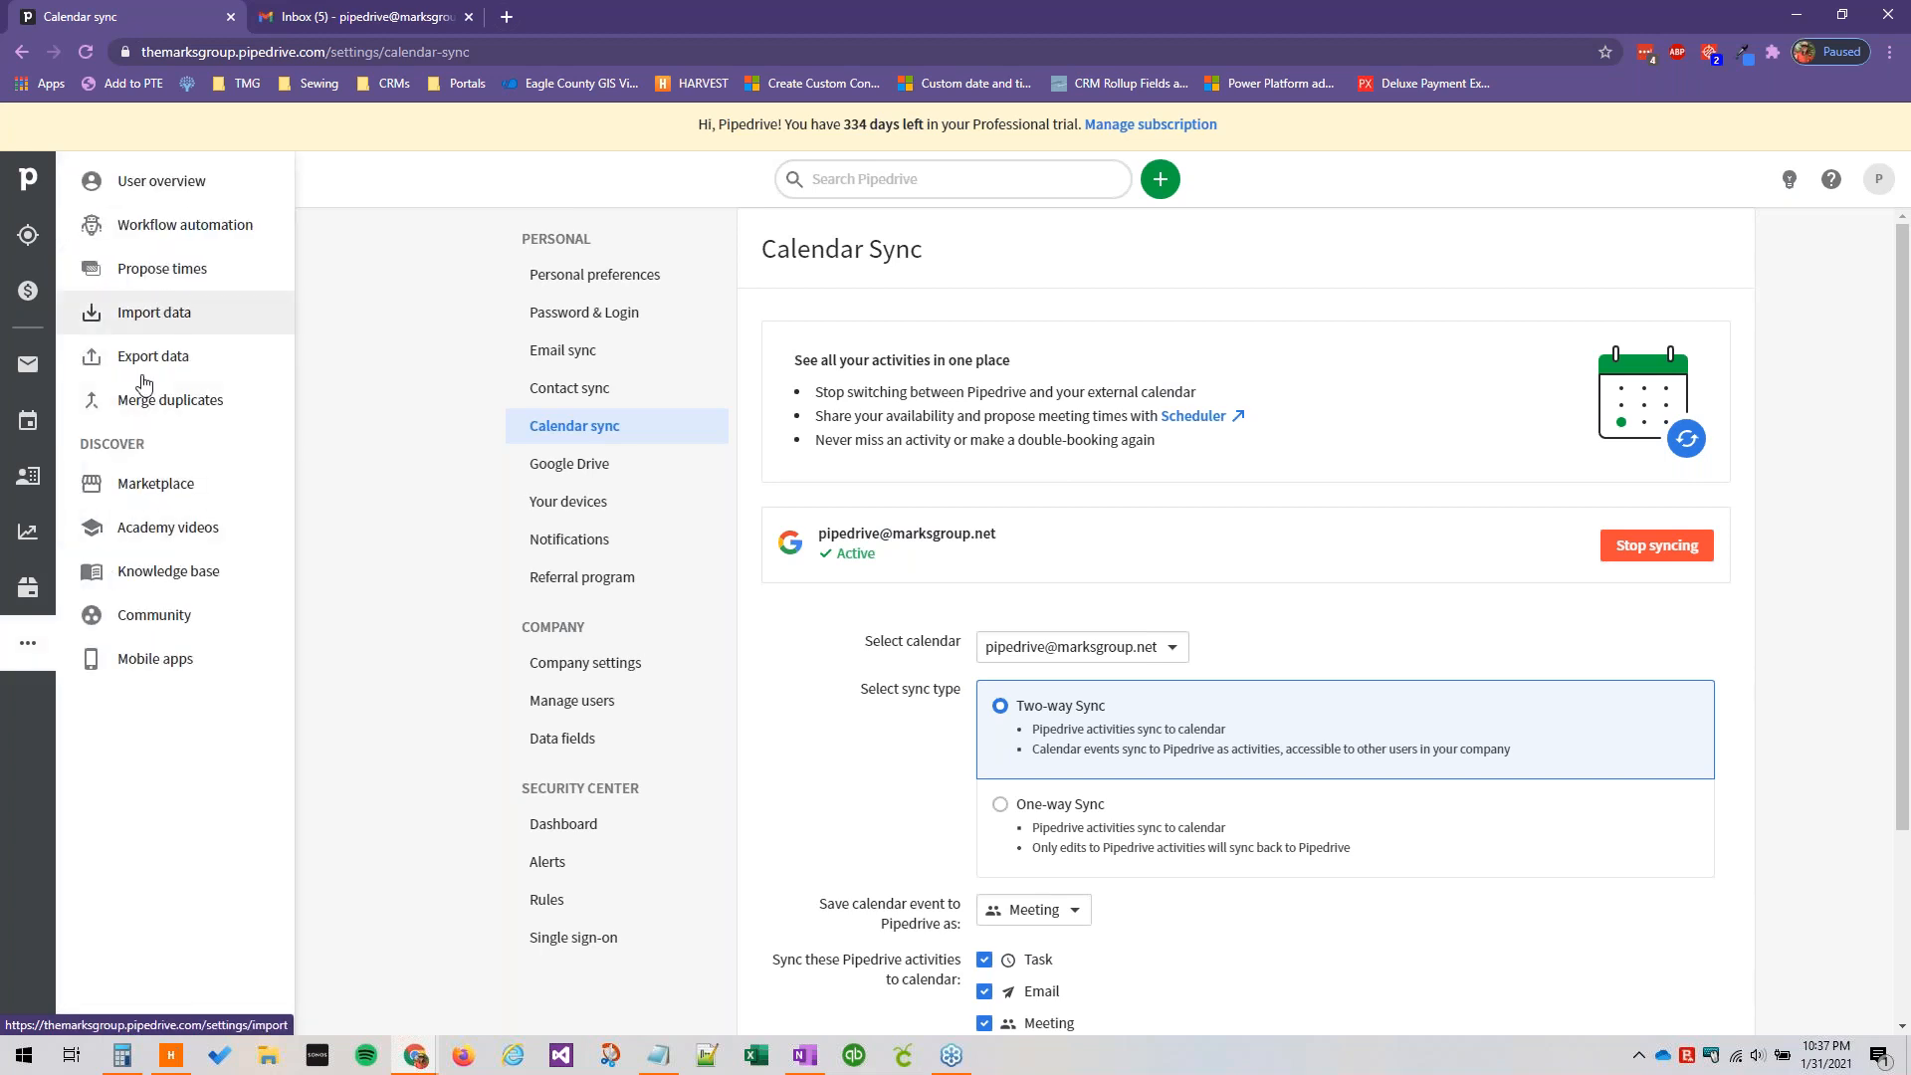
pyautogui.click(144, 267)
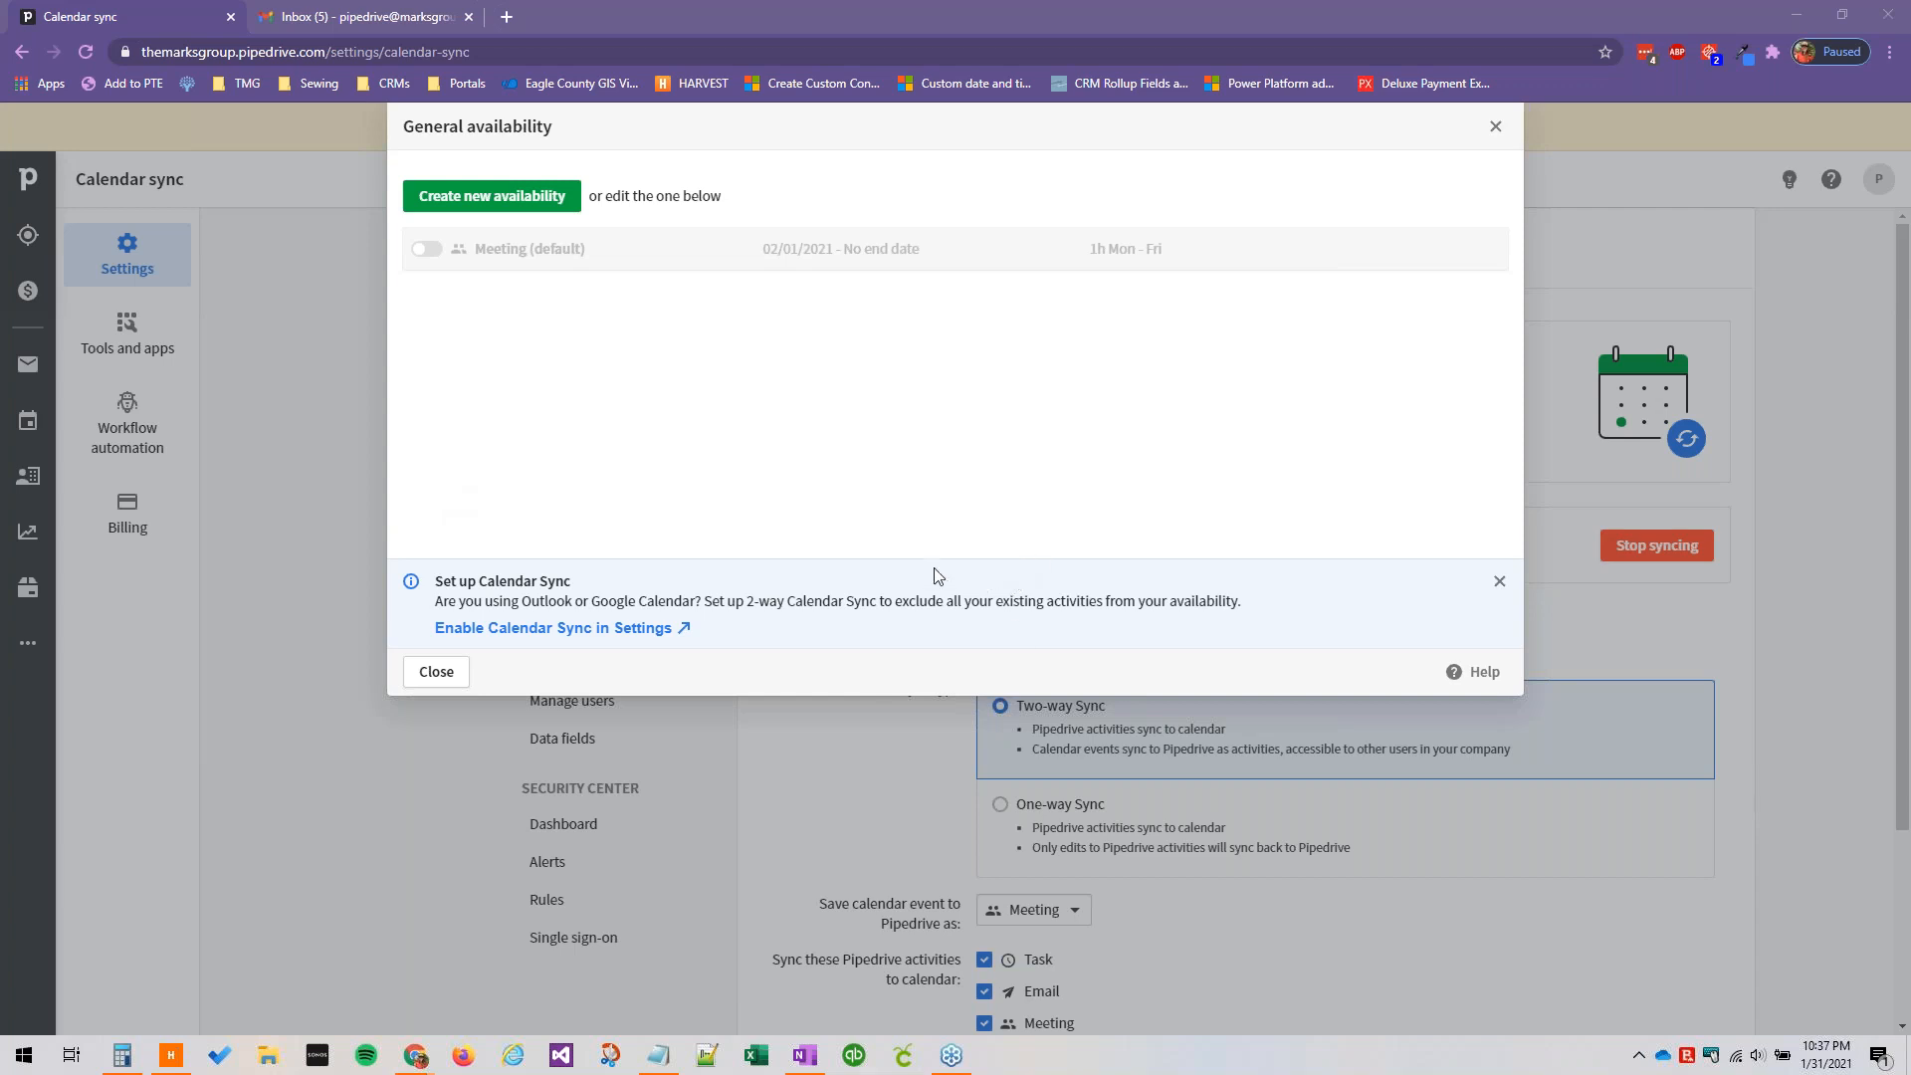
pyautogui.click(594, 629)
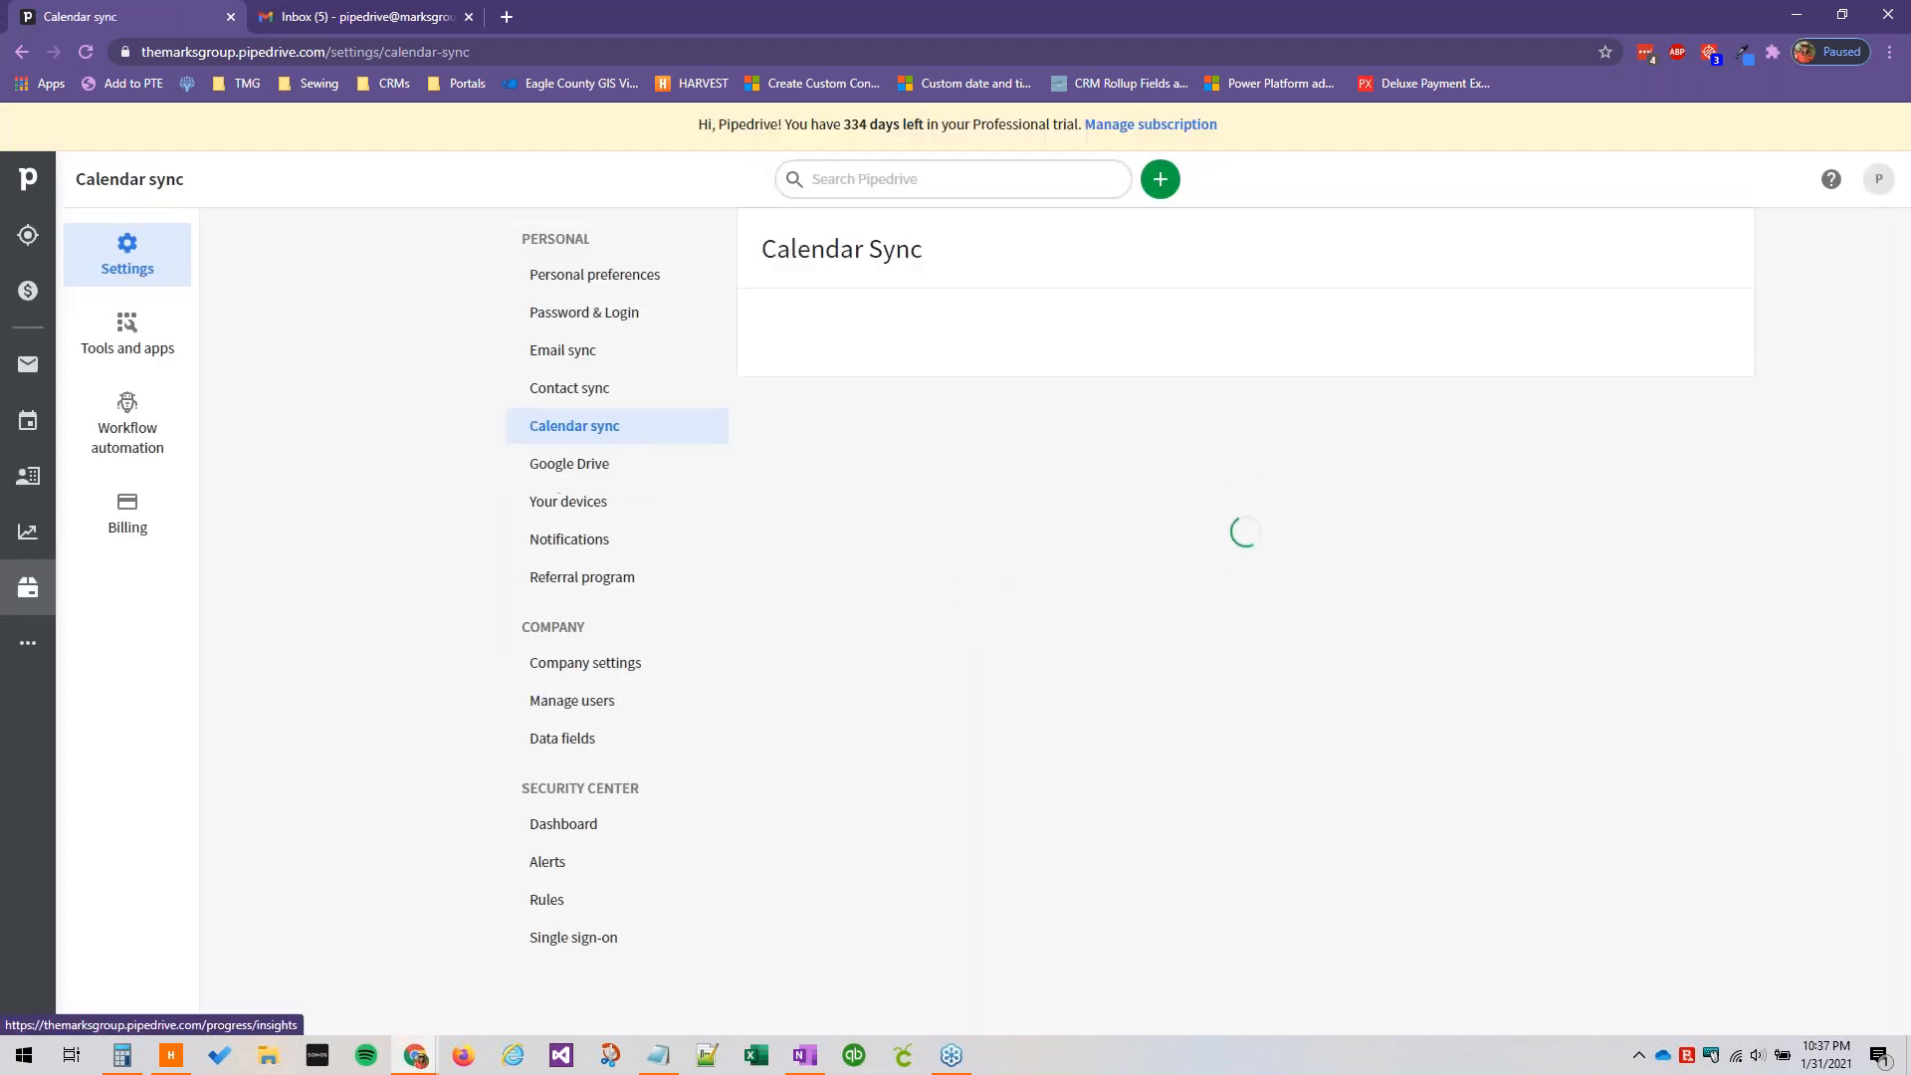
pyautogui.click(30, 594)
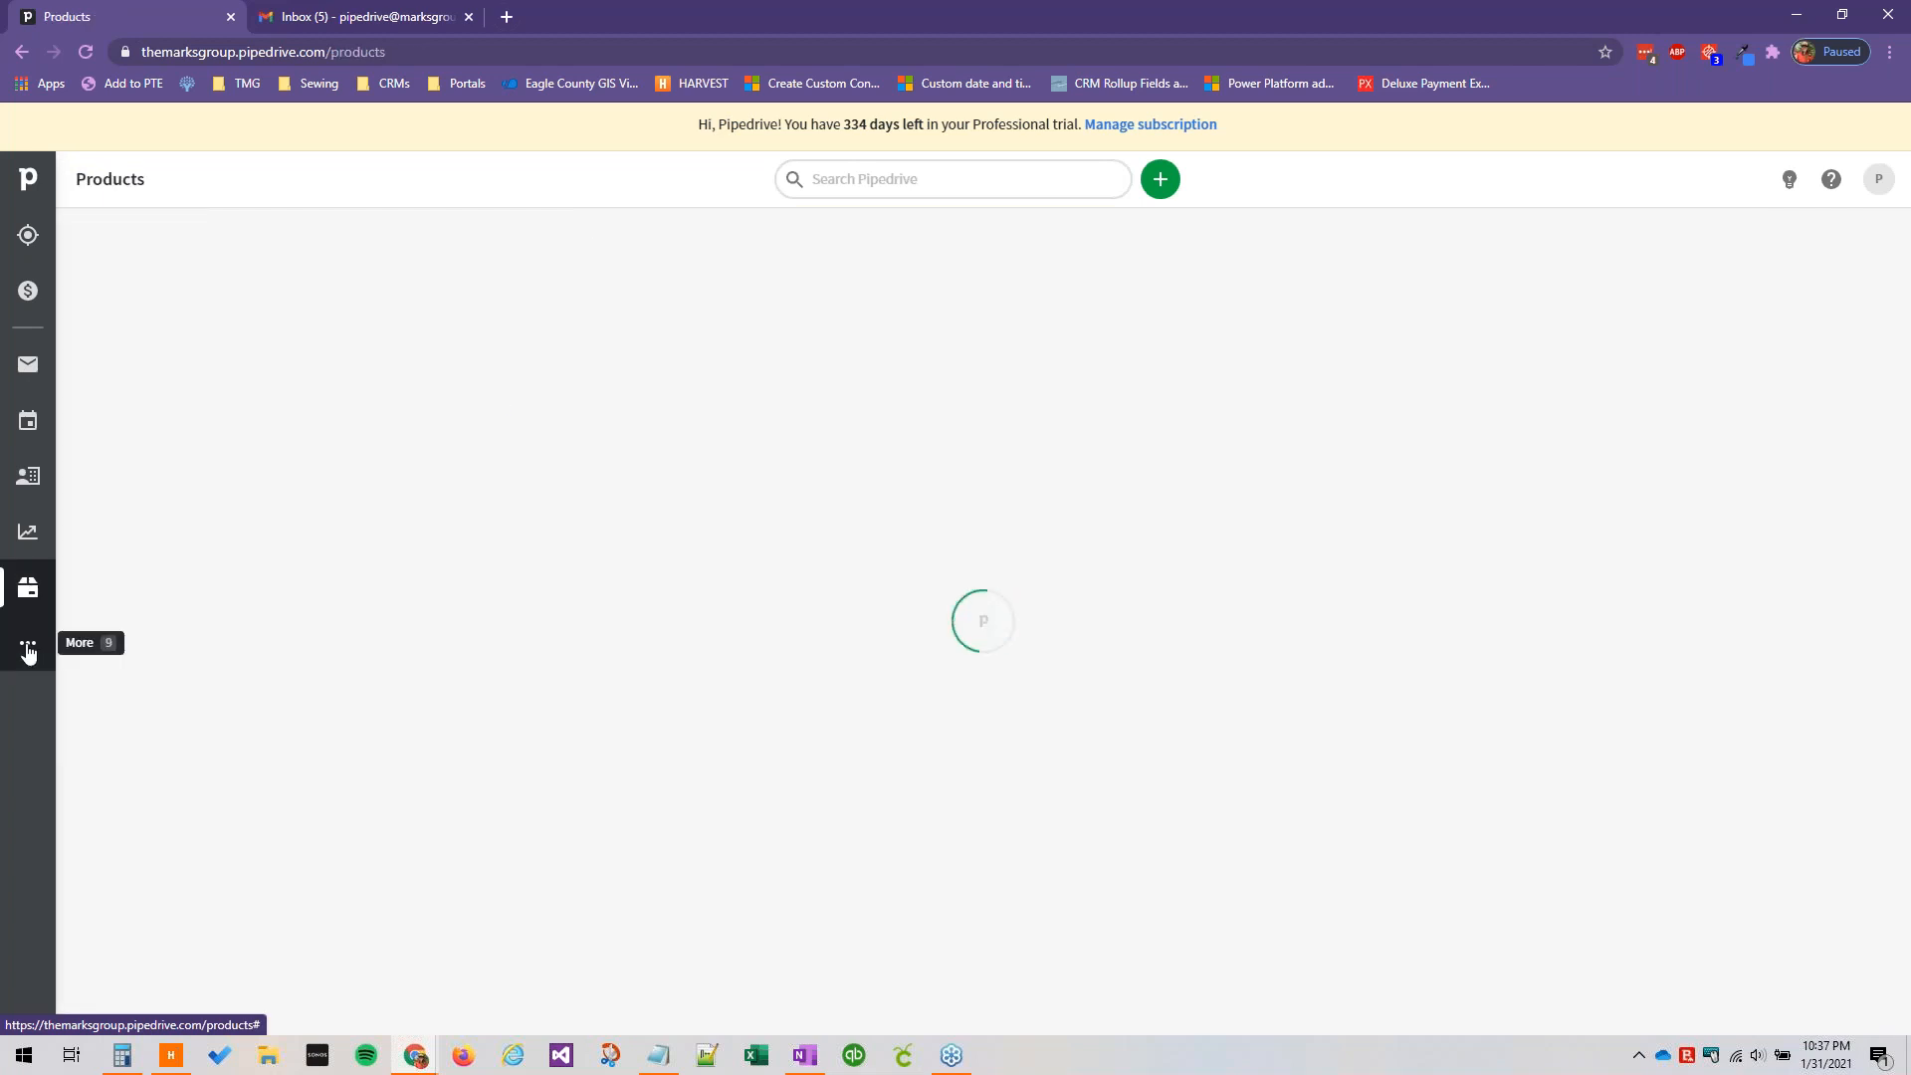
pyautogui.moveTo(29, 617)
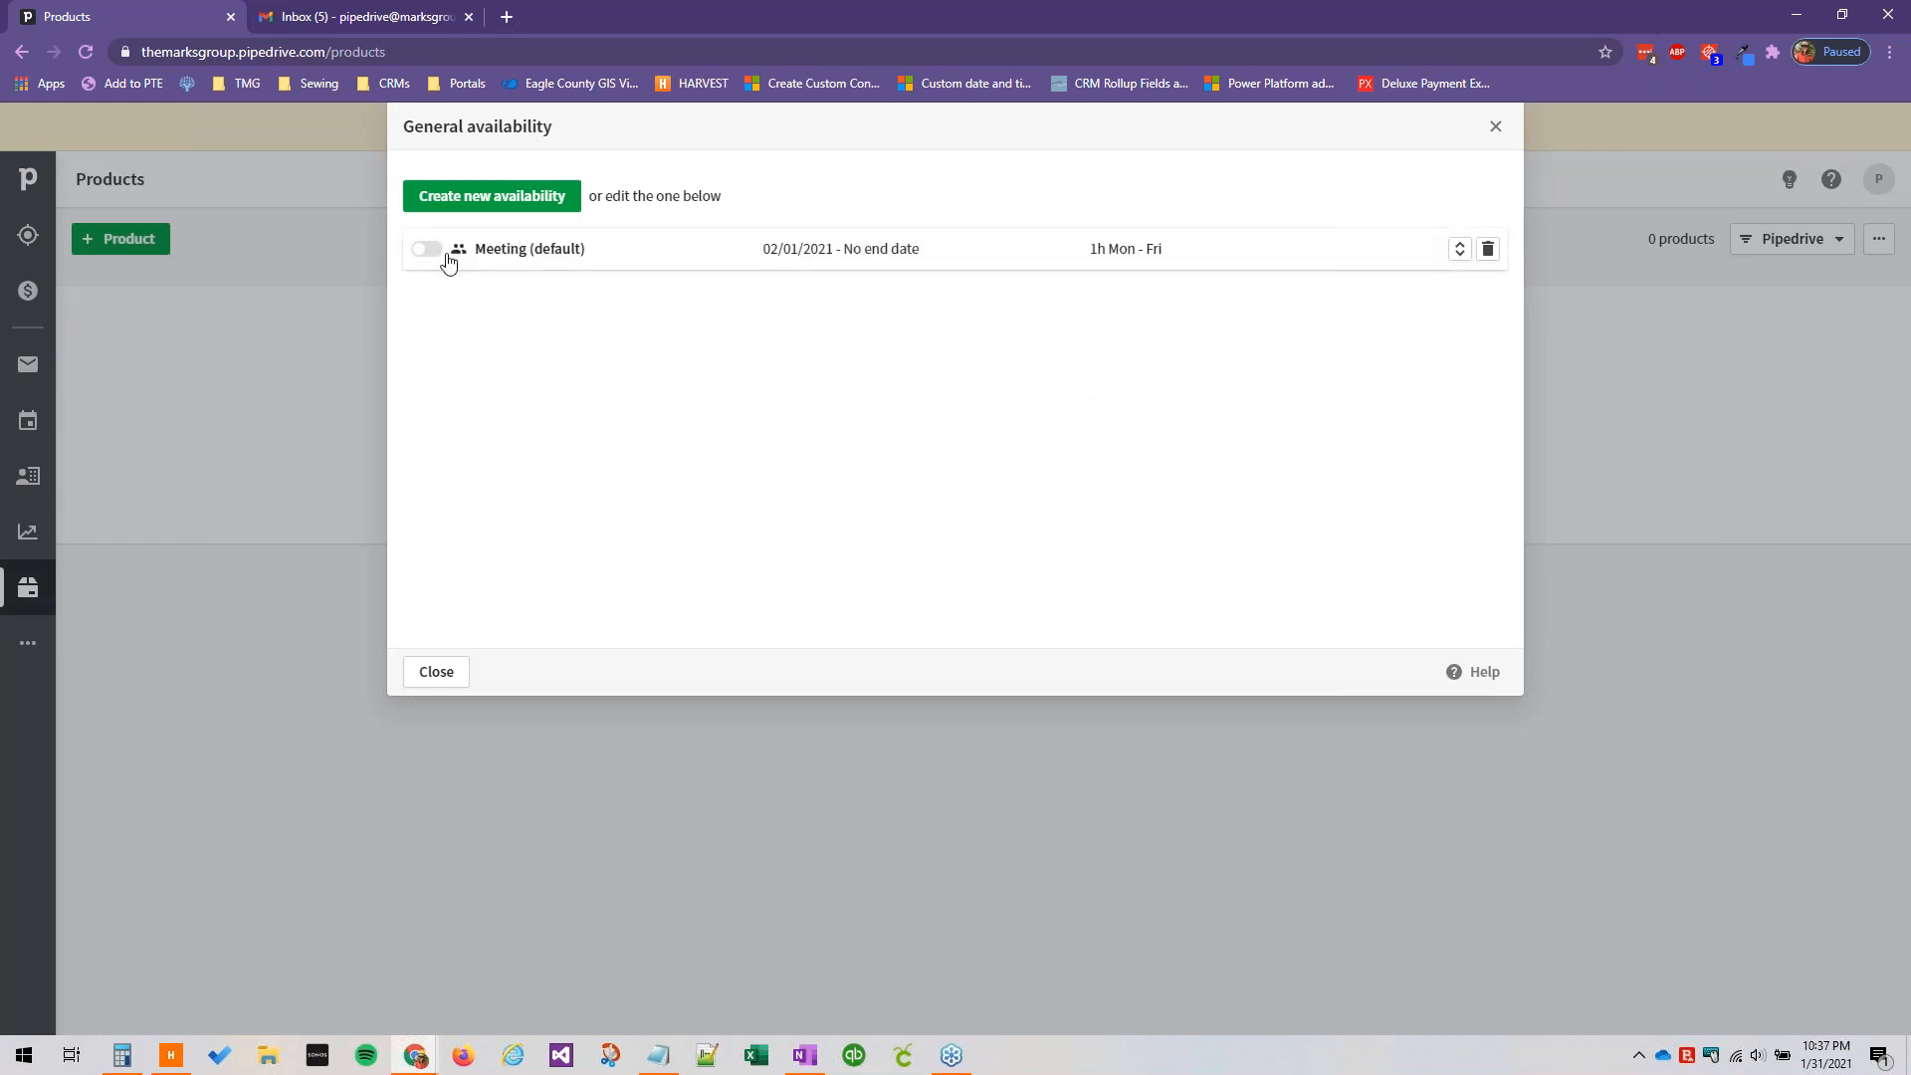
# Examine the active date range and the buffer and time settings offered for a new availability, without saving it.
pyautogui.click(480, 196)
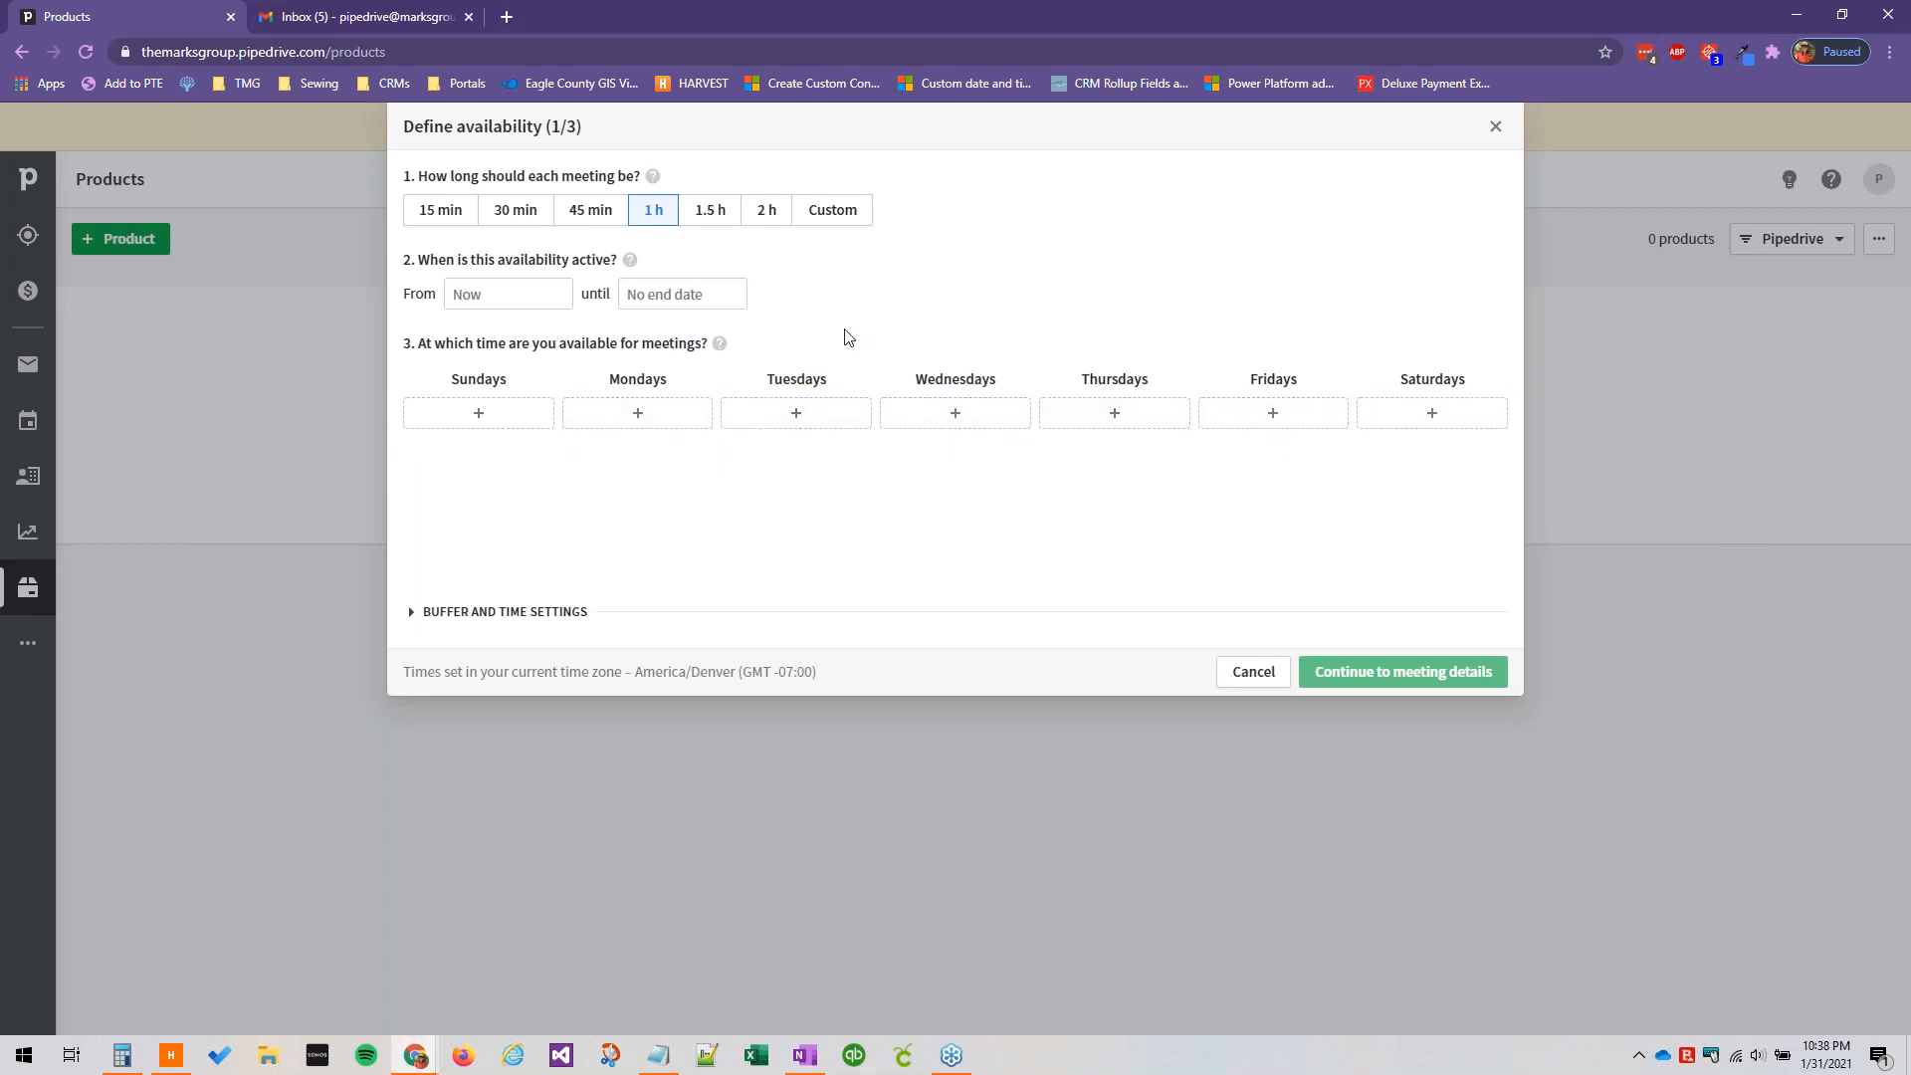
pyautogui.click(493, 611)
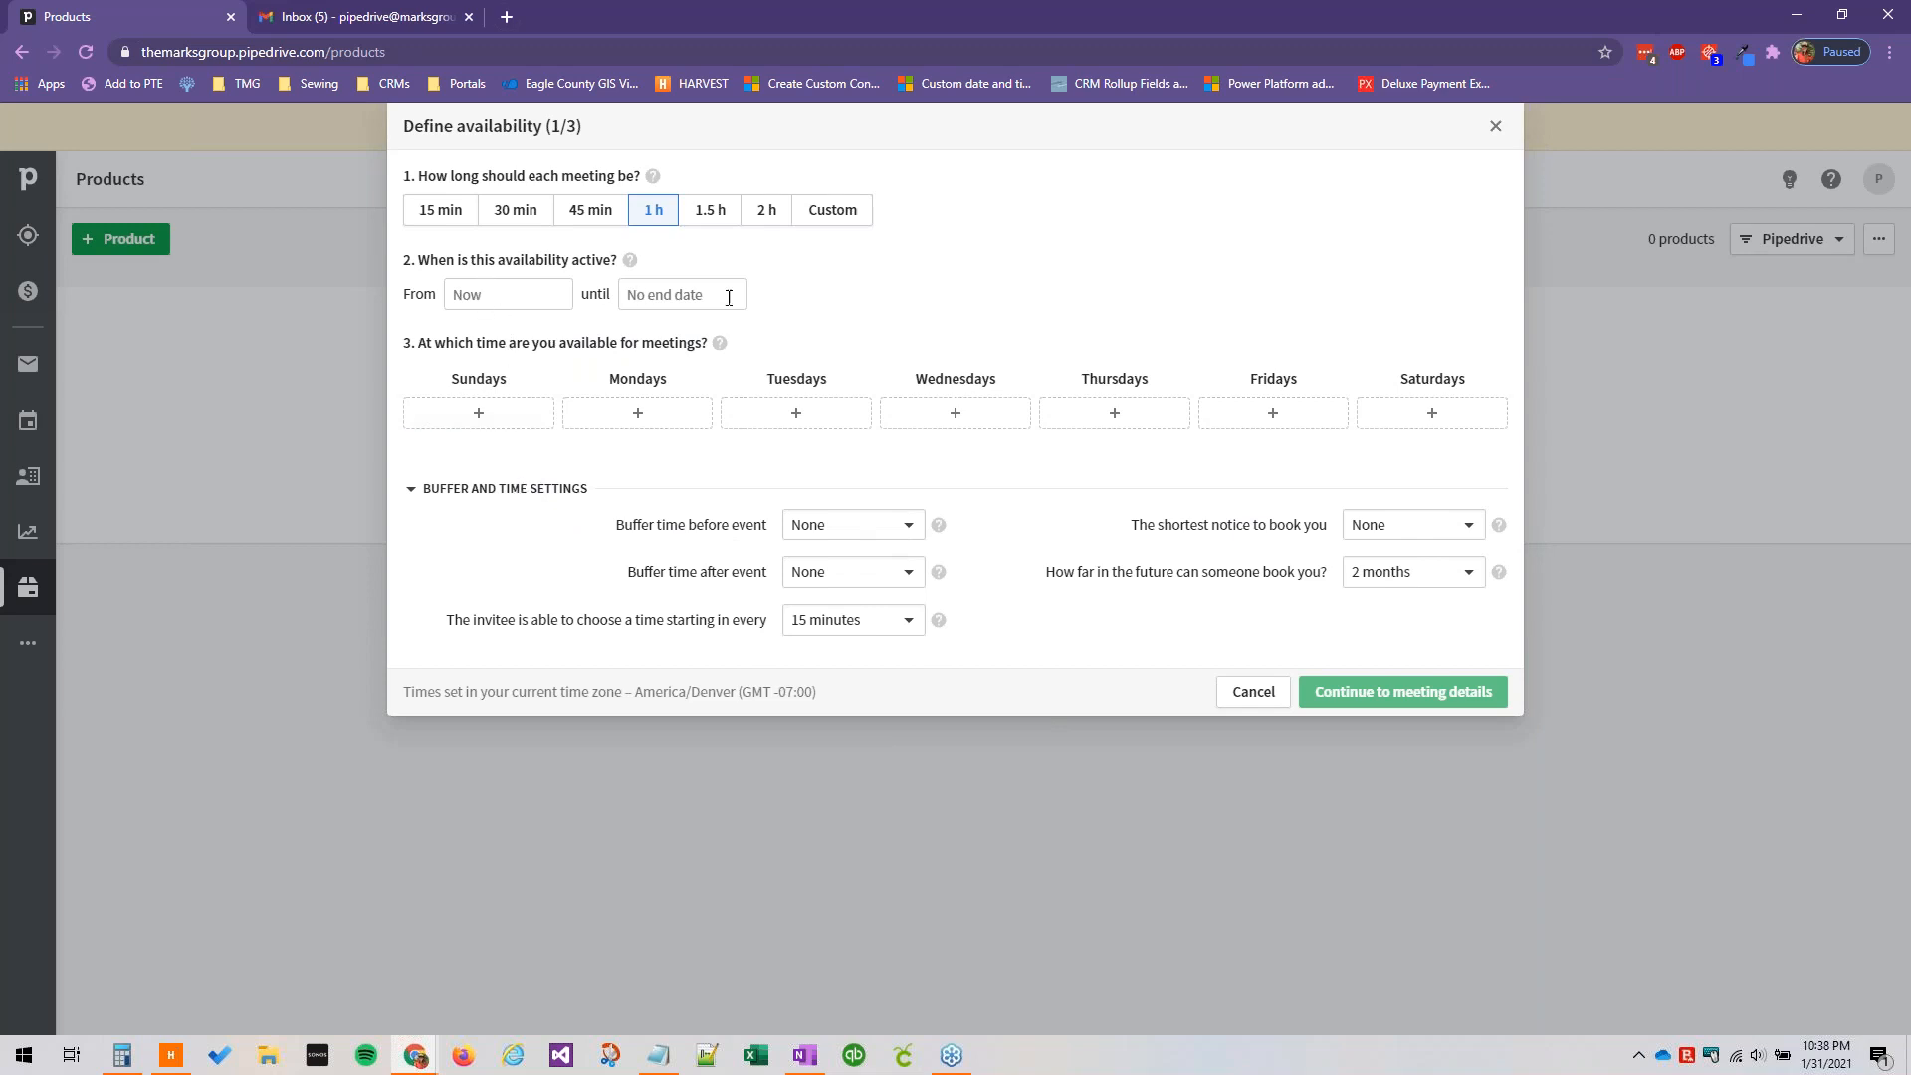
pyautogui.click(551, 288)
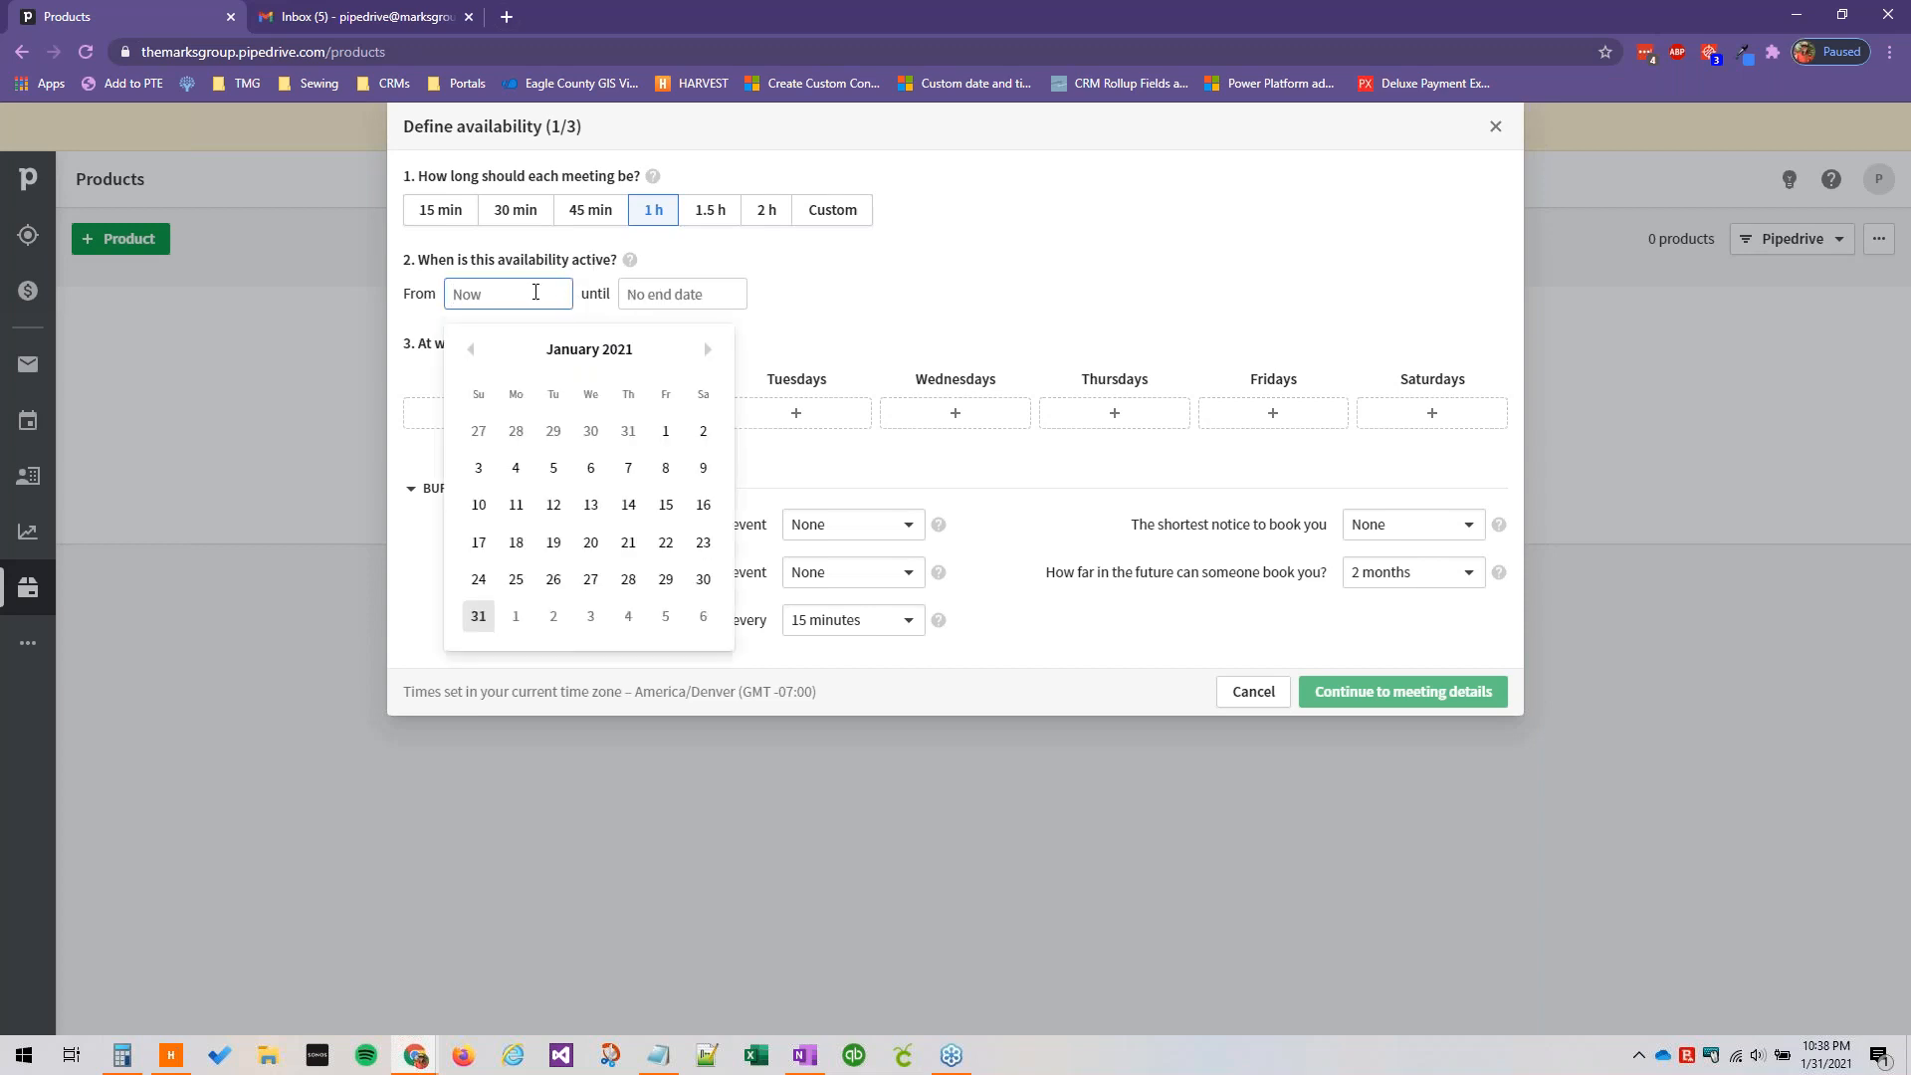
pyautogui.click(688, 297)
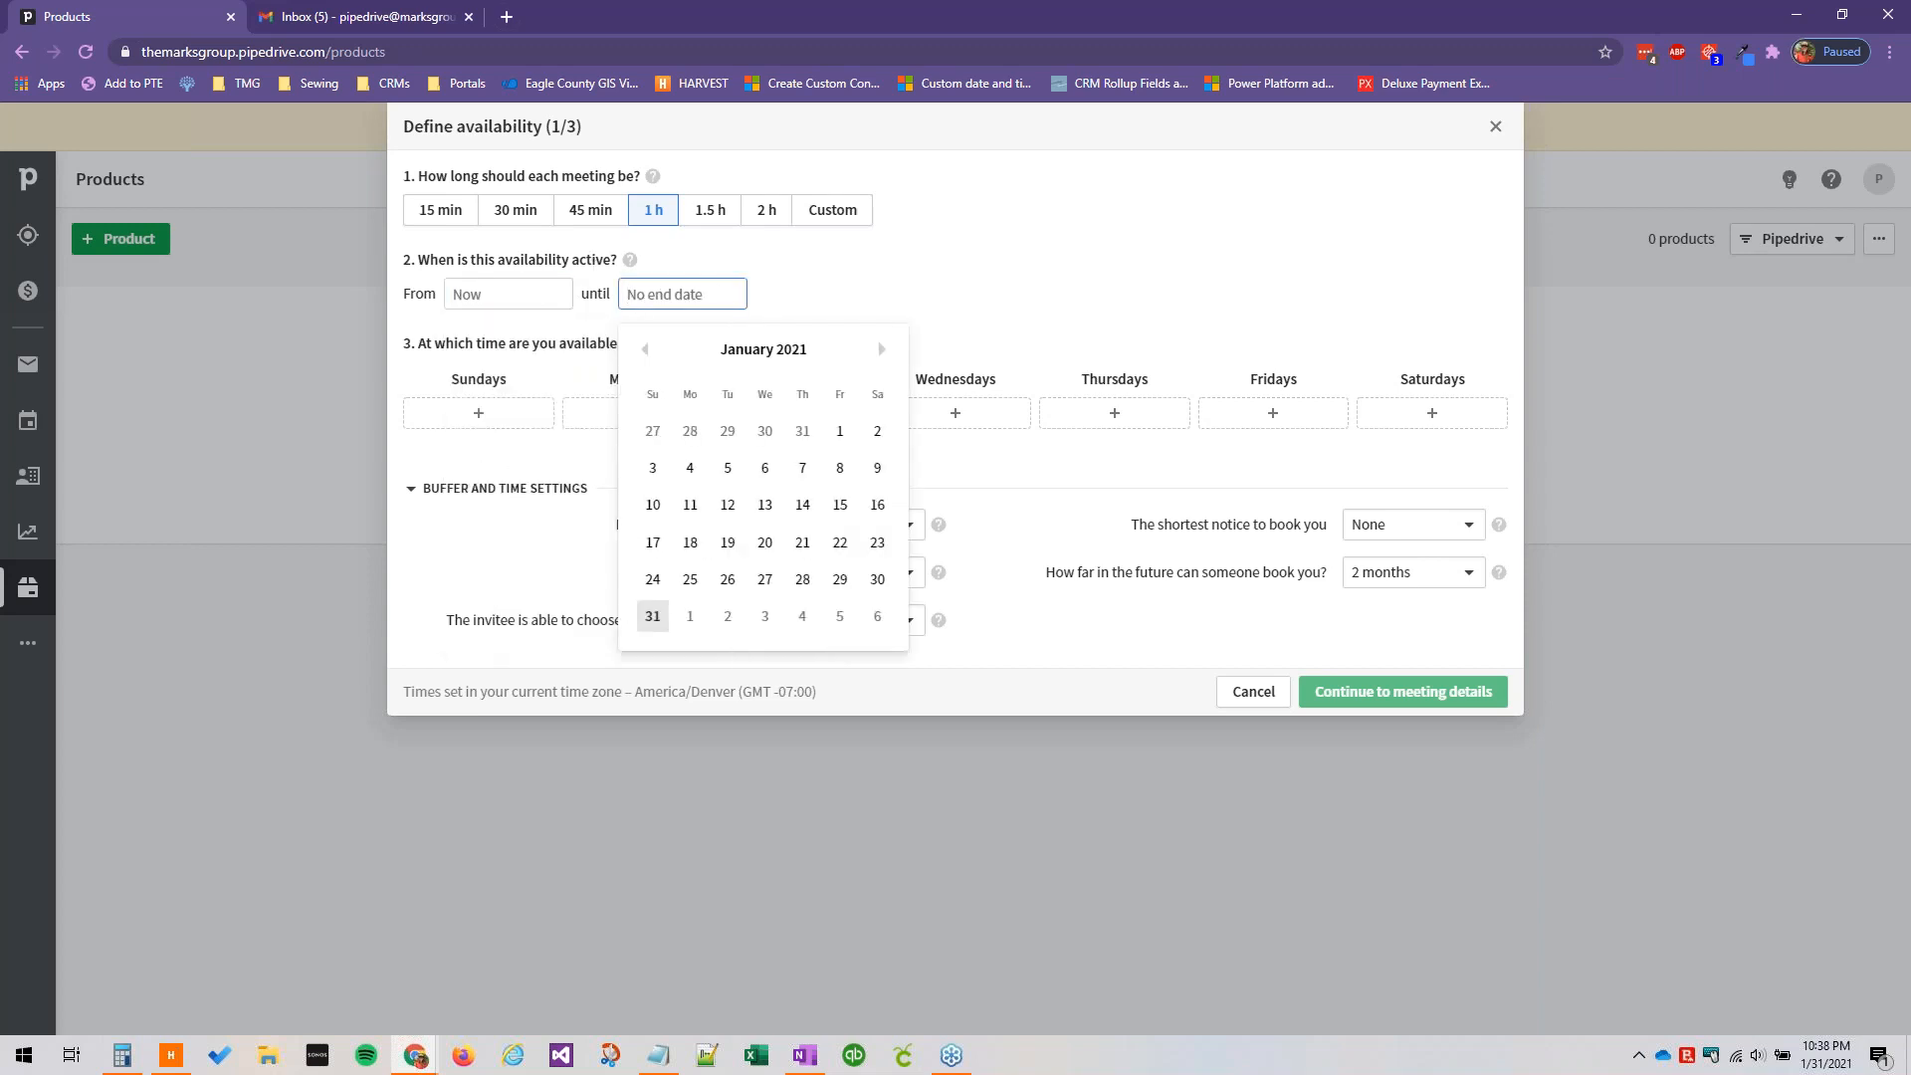
pyautogui.click(508, 296)
pyautogui.click(975, 305)
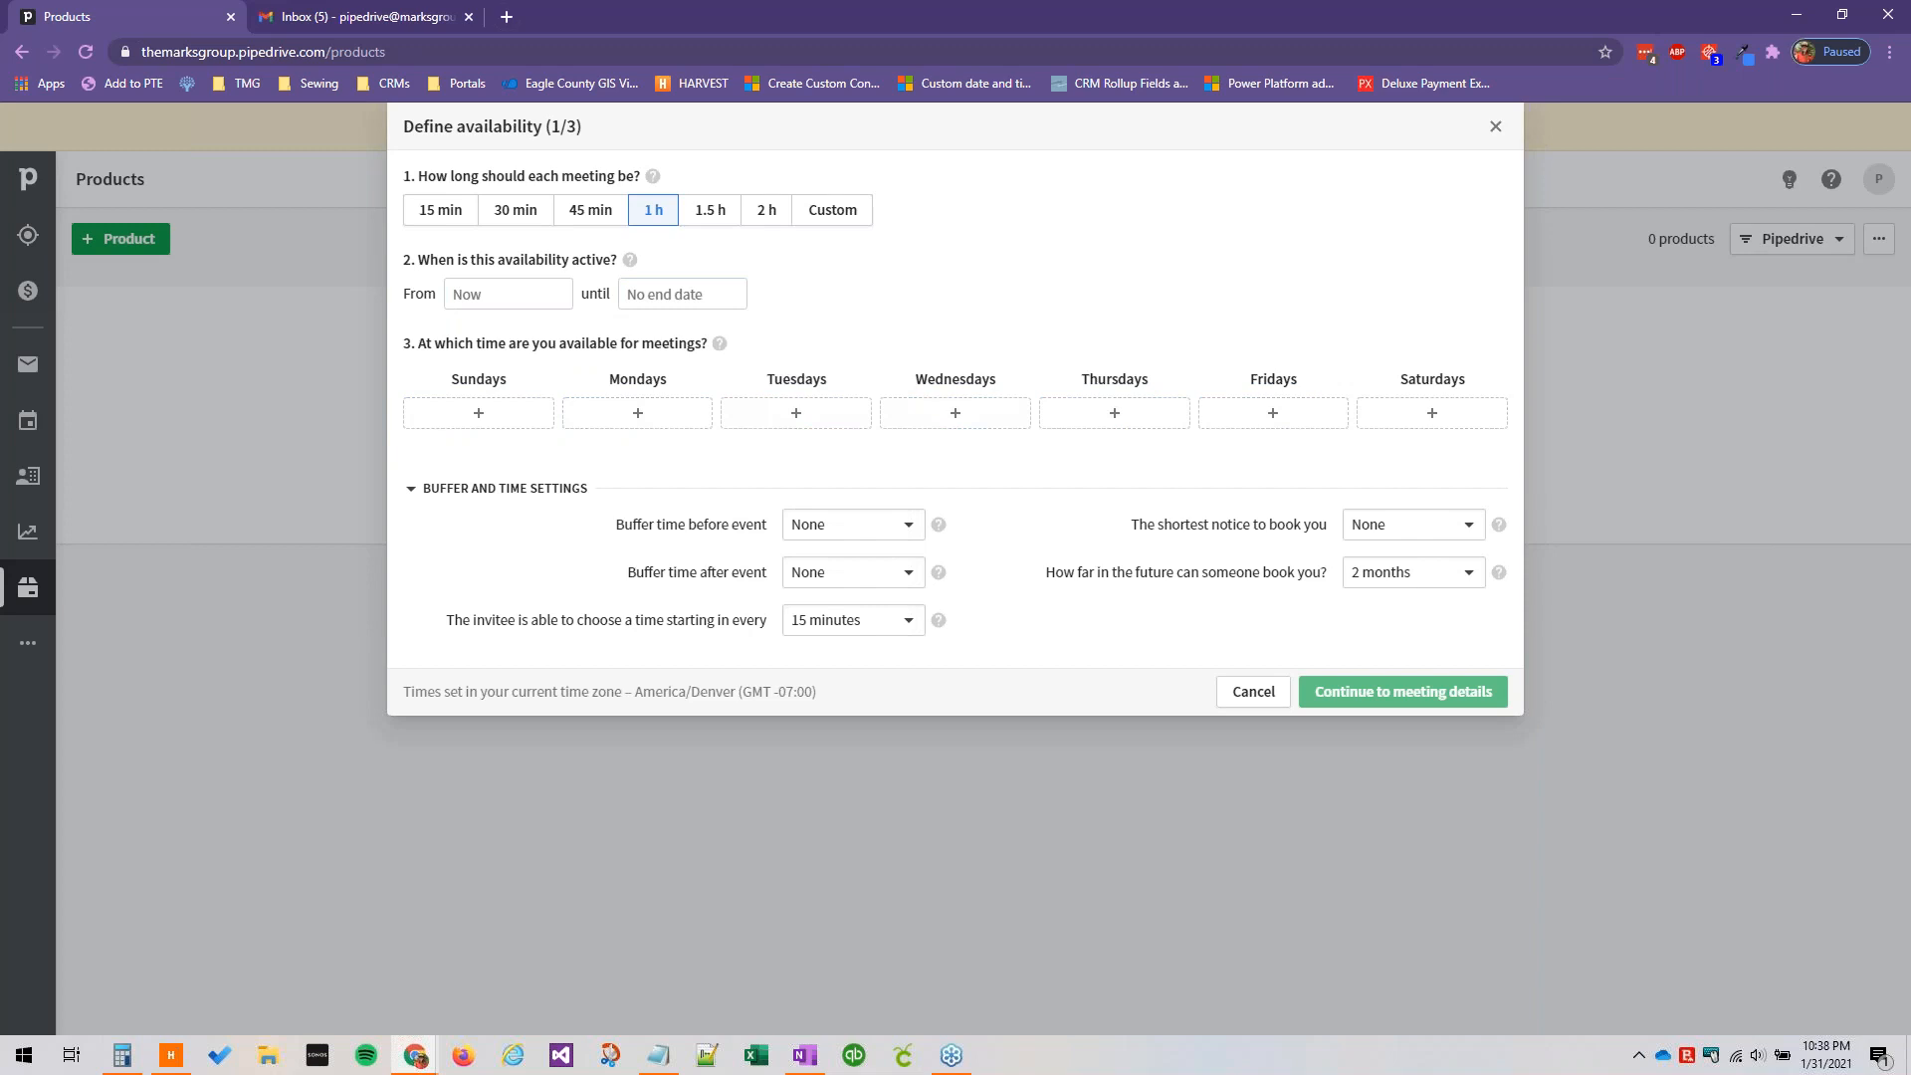
pyautogui.click(1494, 127)
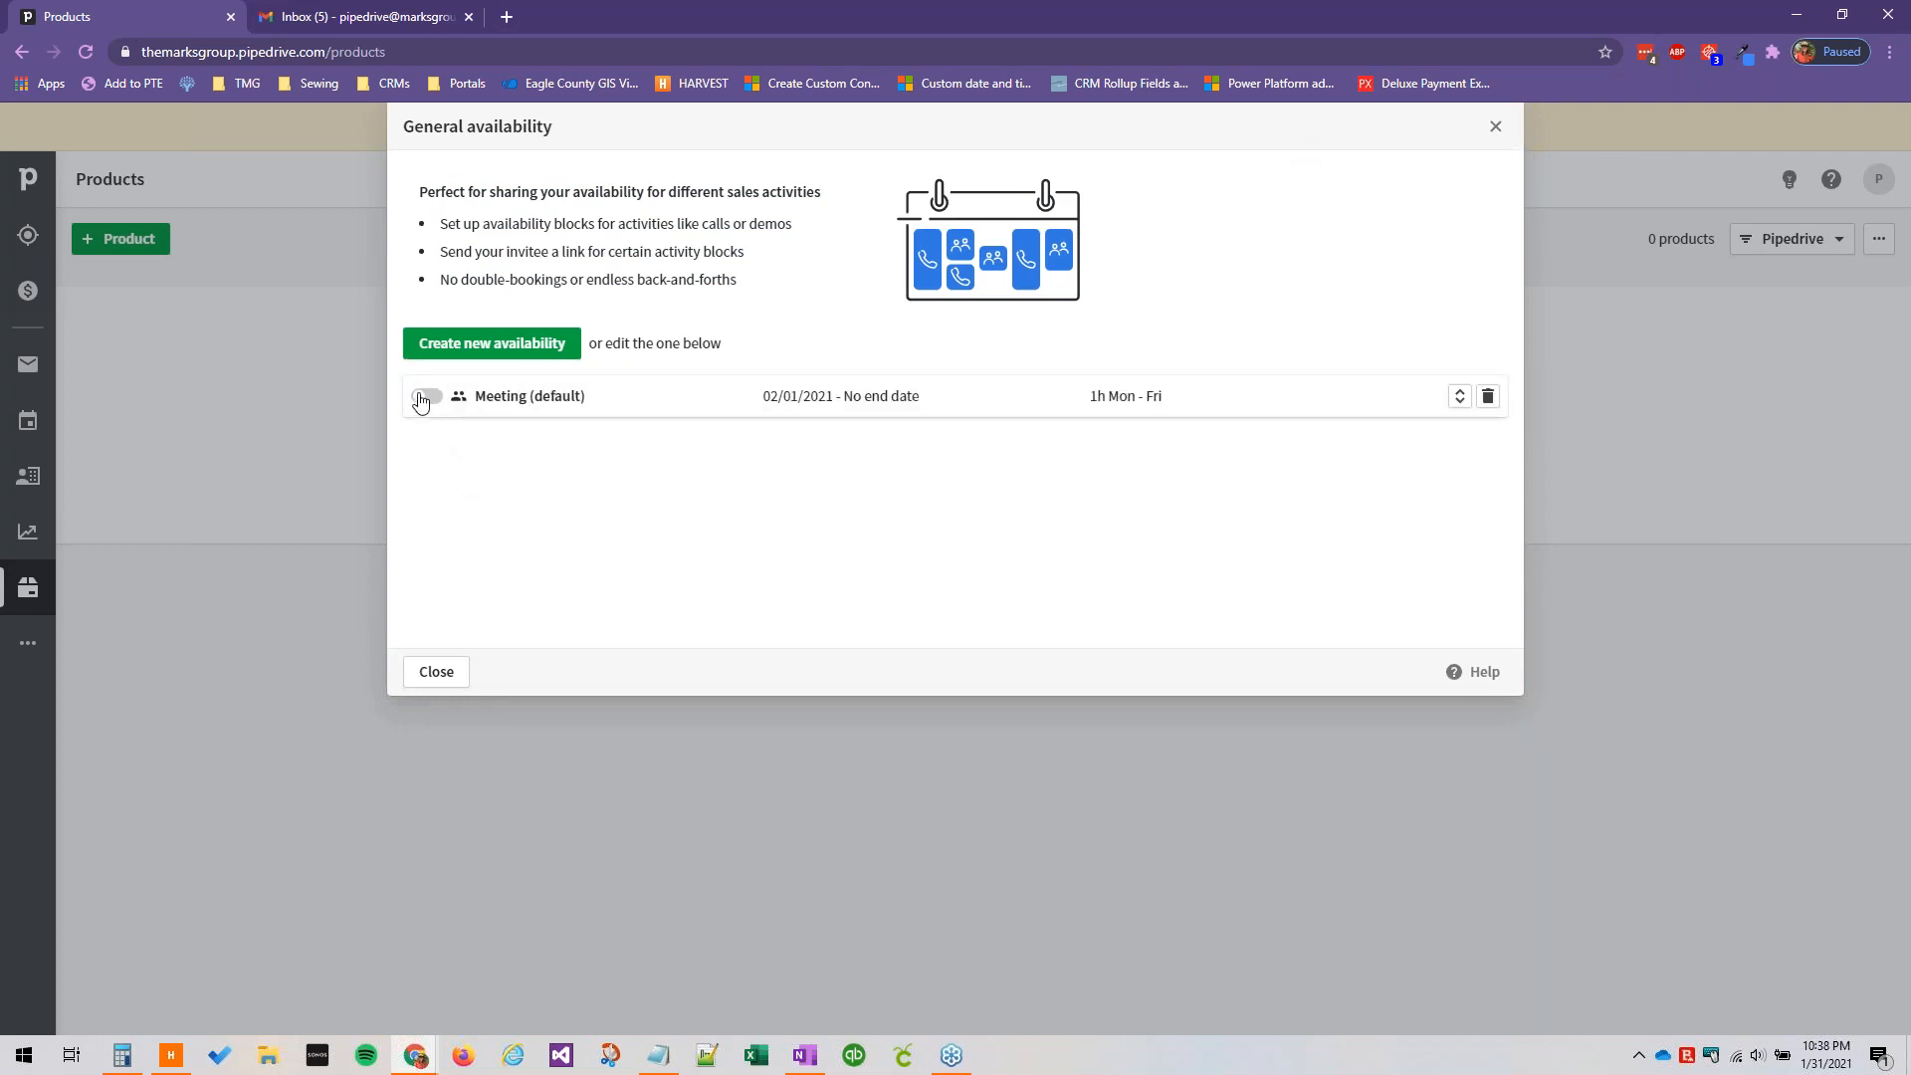
# Open the default meeting availability and try adding a 1:00 PM to 2:30 PM block on Fridays.
pyautogui.click(469, 400)
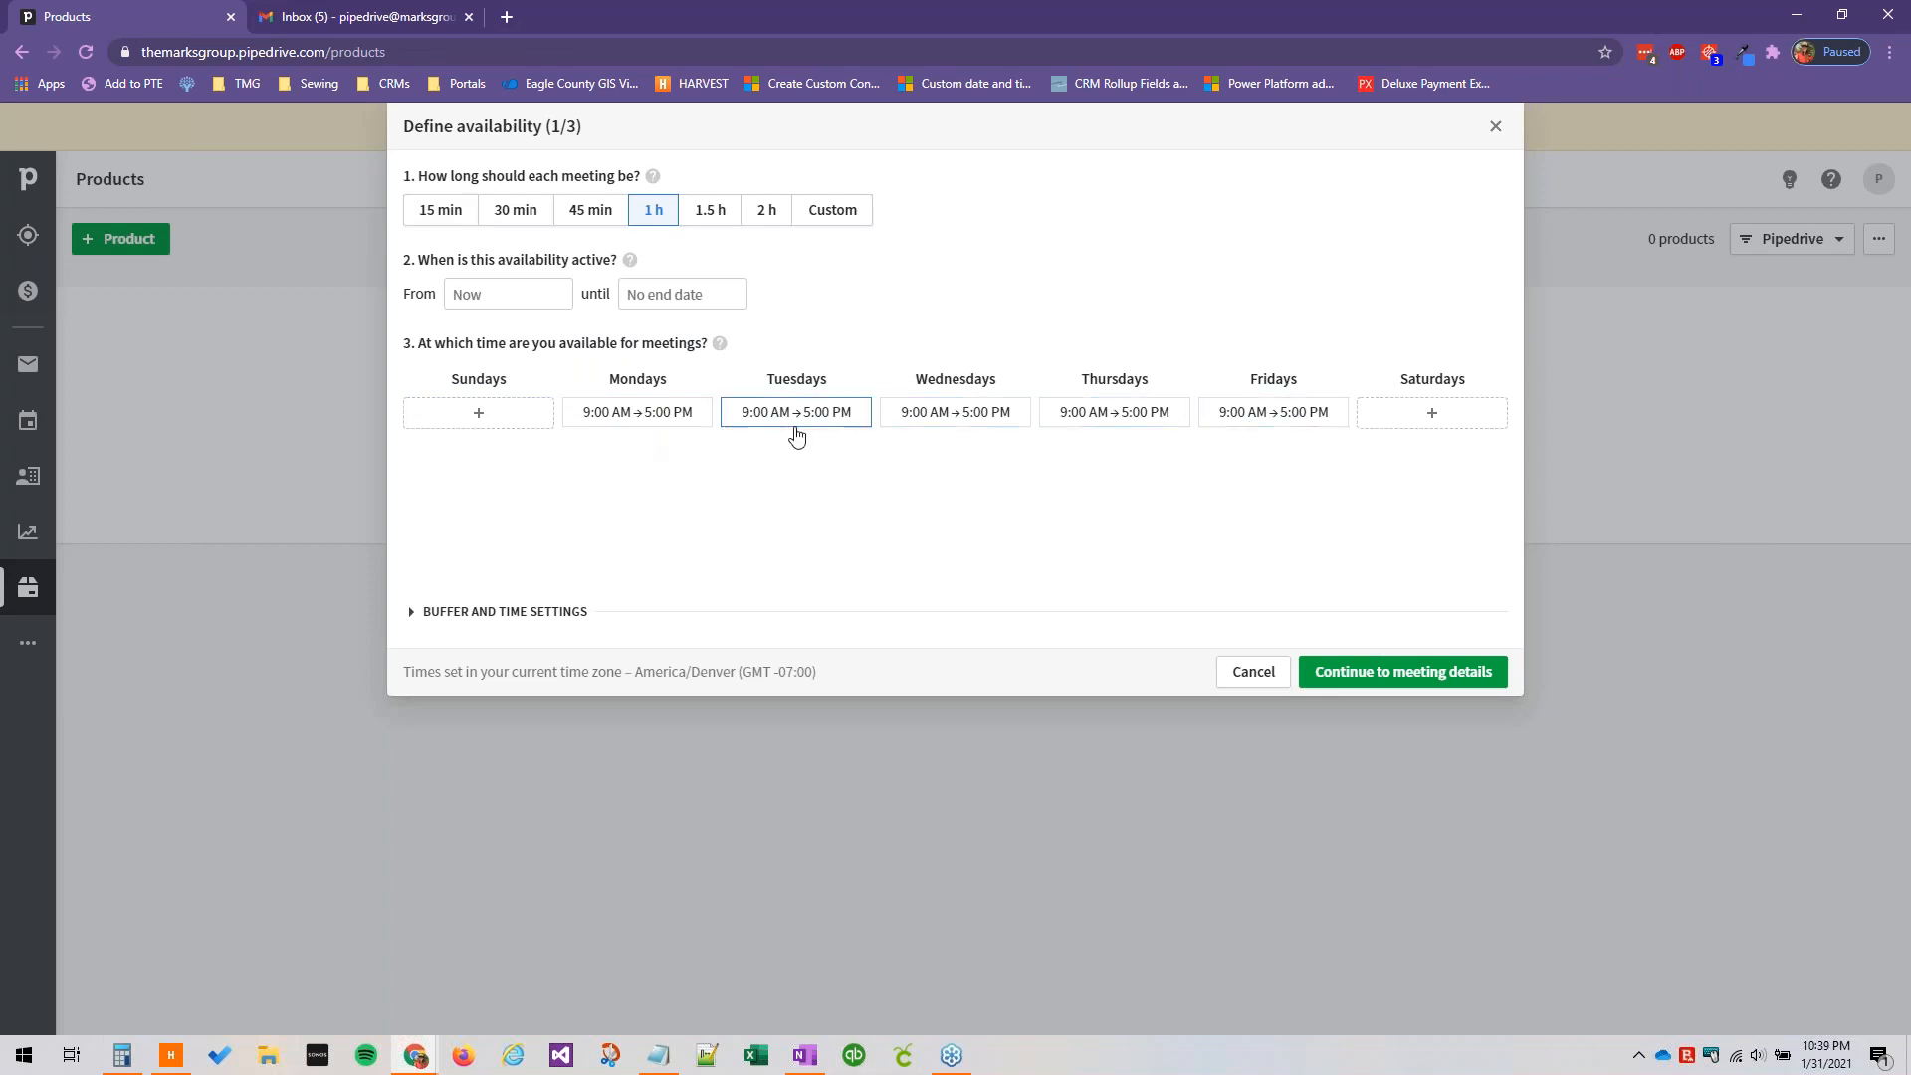
pyautogui.click(1240, 418)
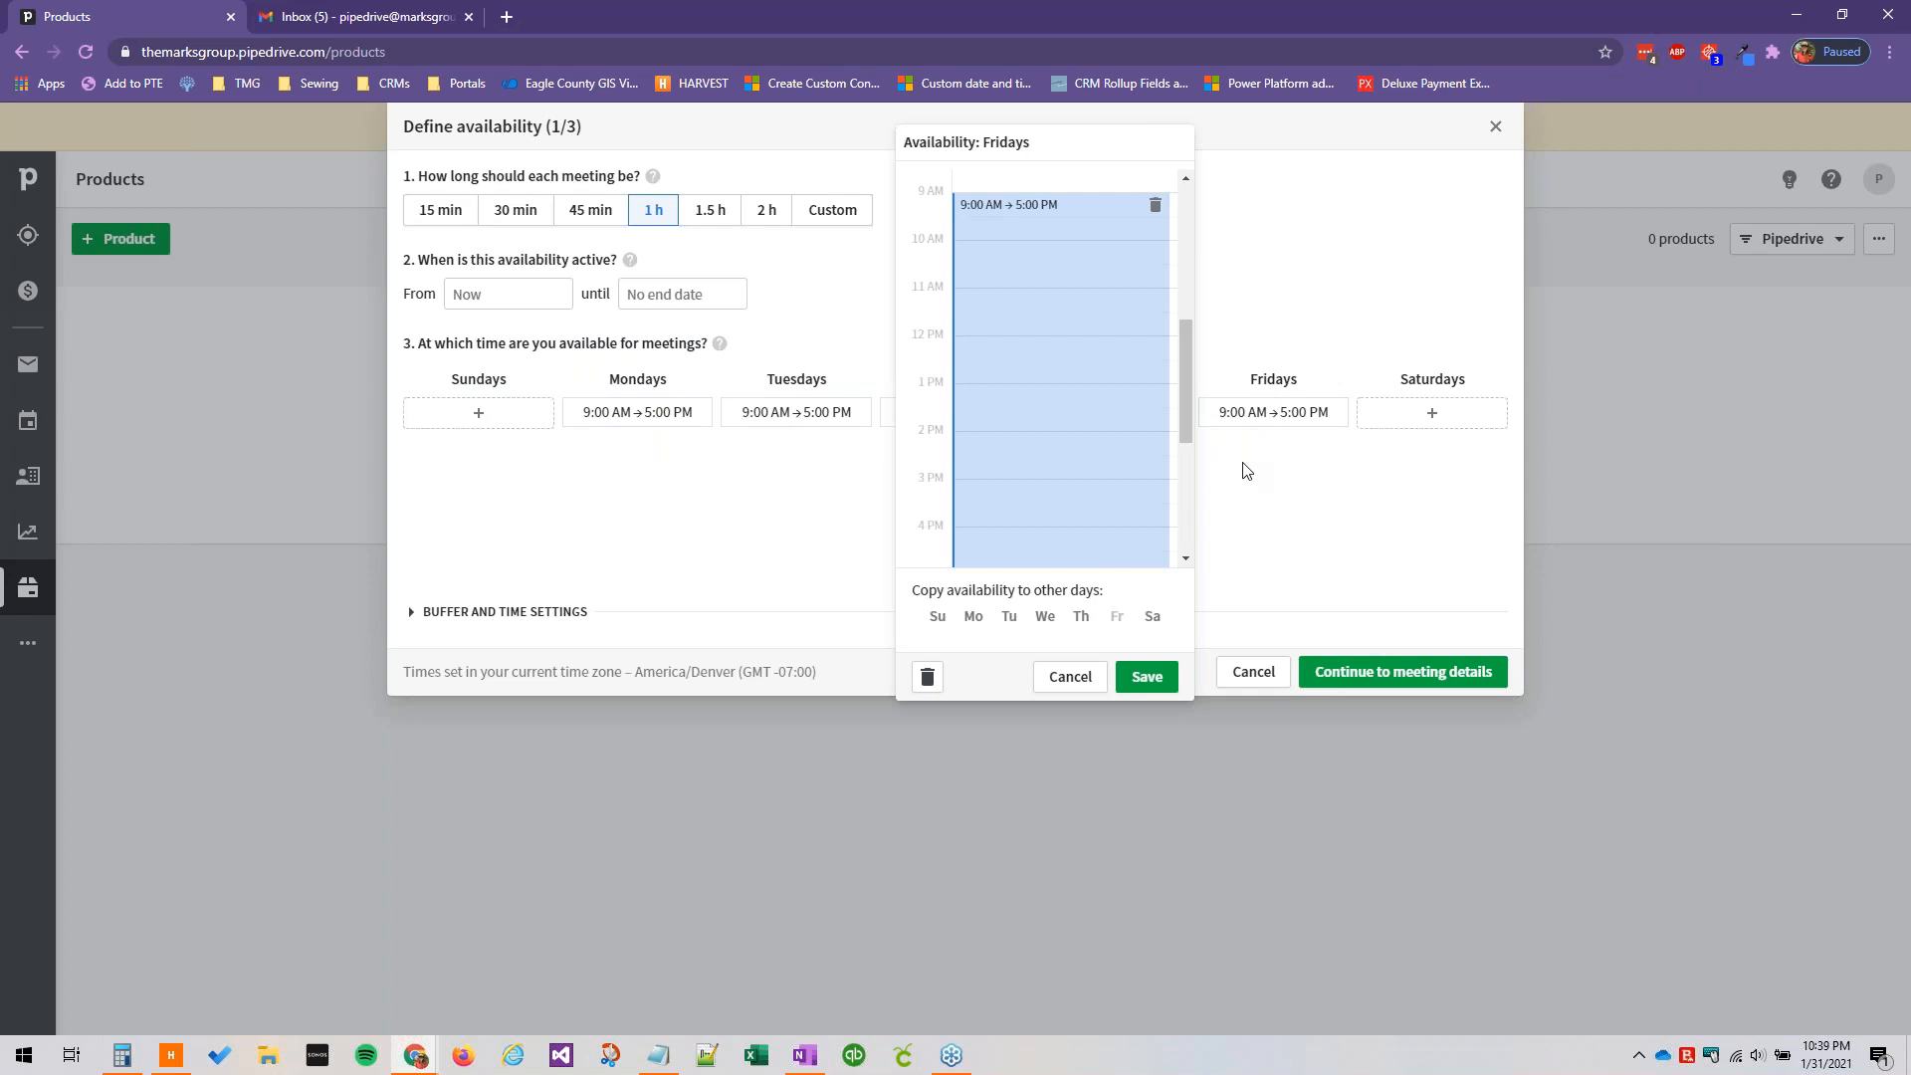
pyautogui.moveTo(1175, 382); pyautogui.dragTo(1165, 454)
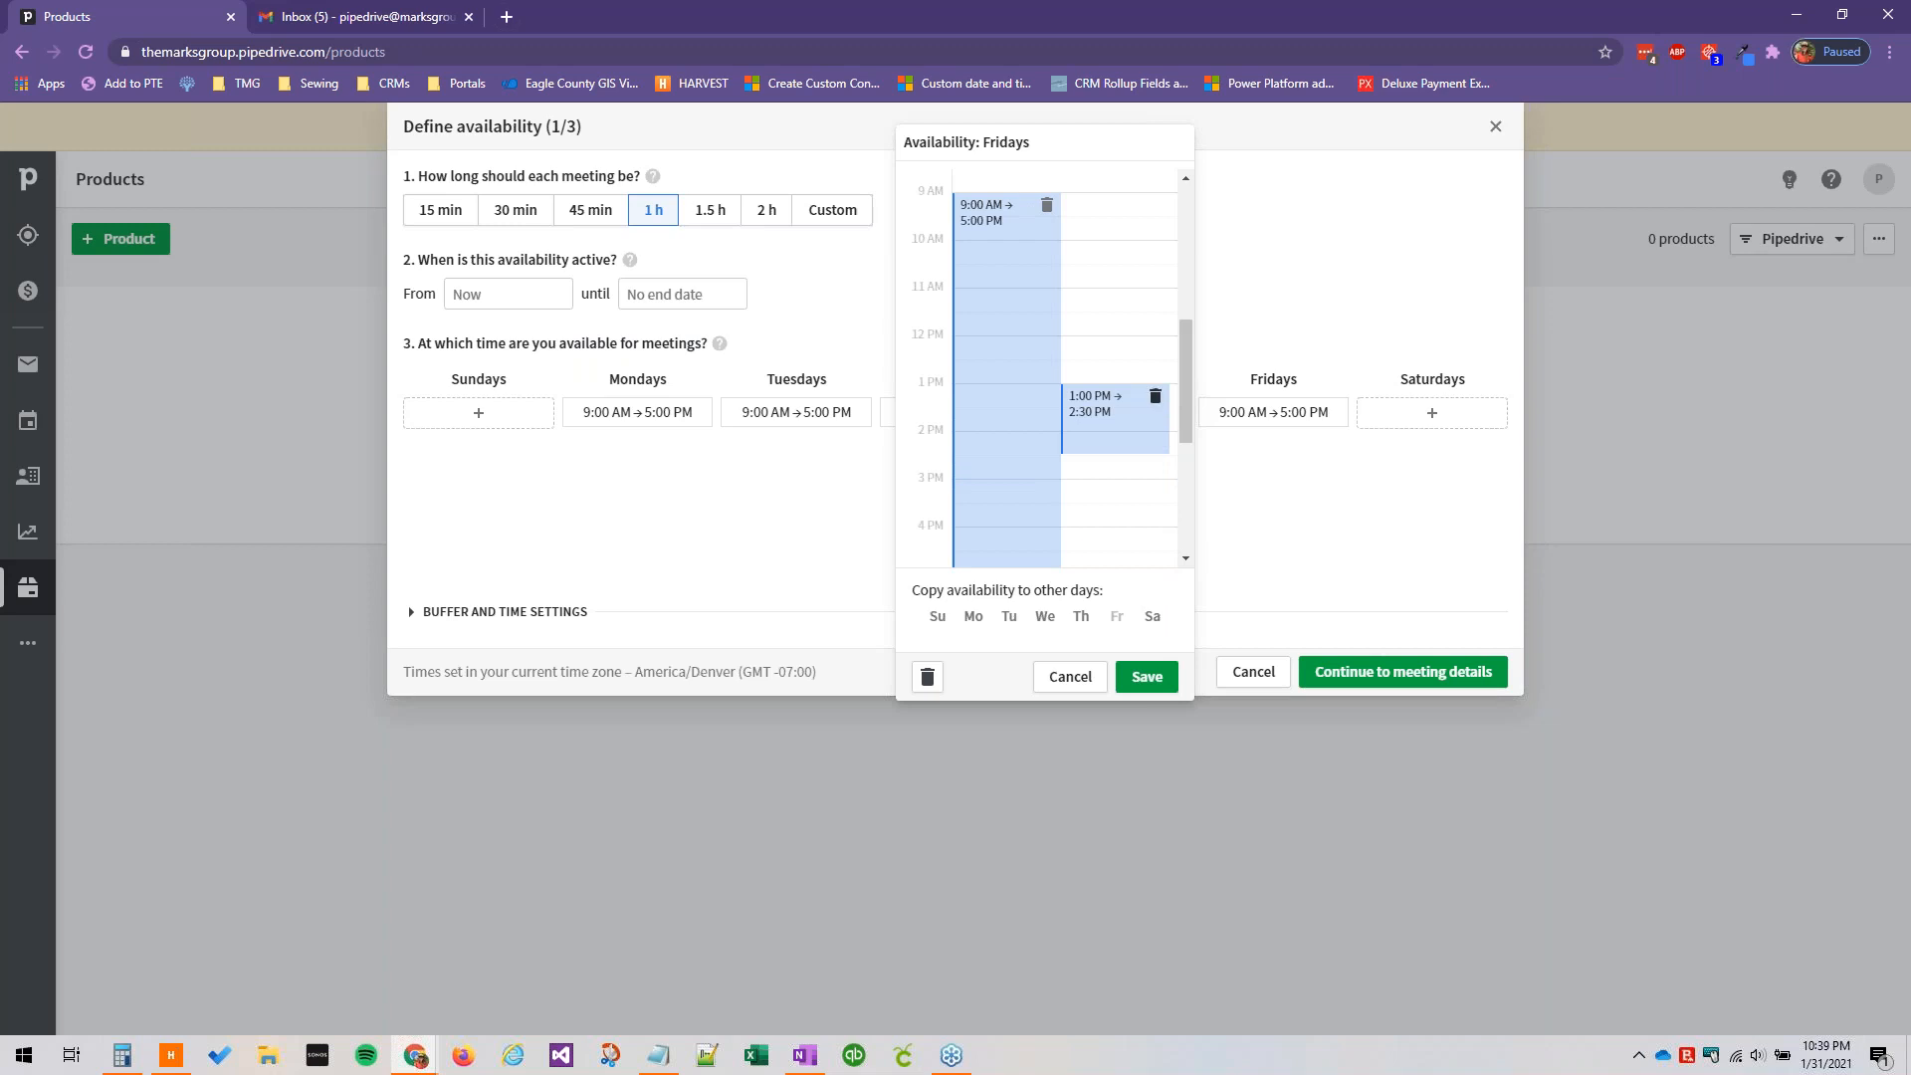
pyautogui.click(1155, 396)
pyautogui.click(1070, 677)
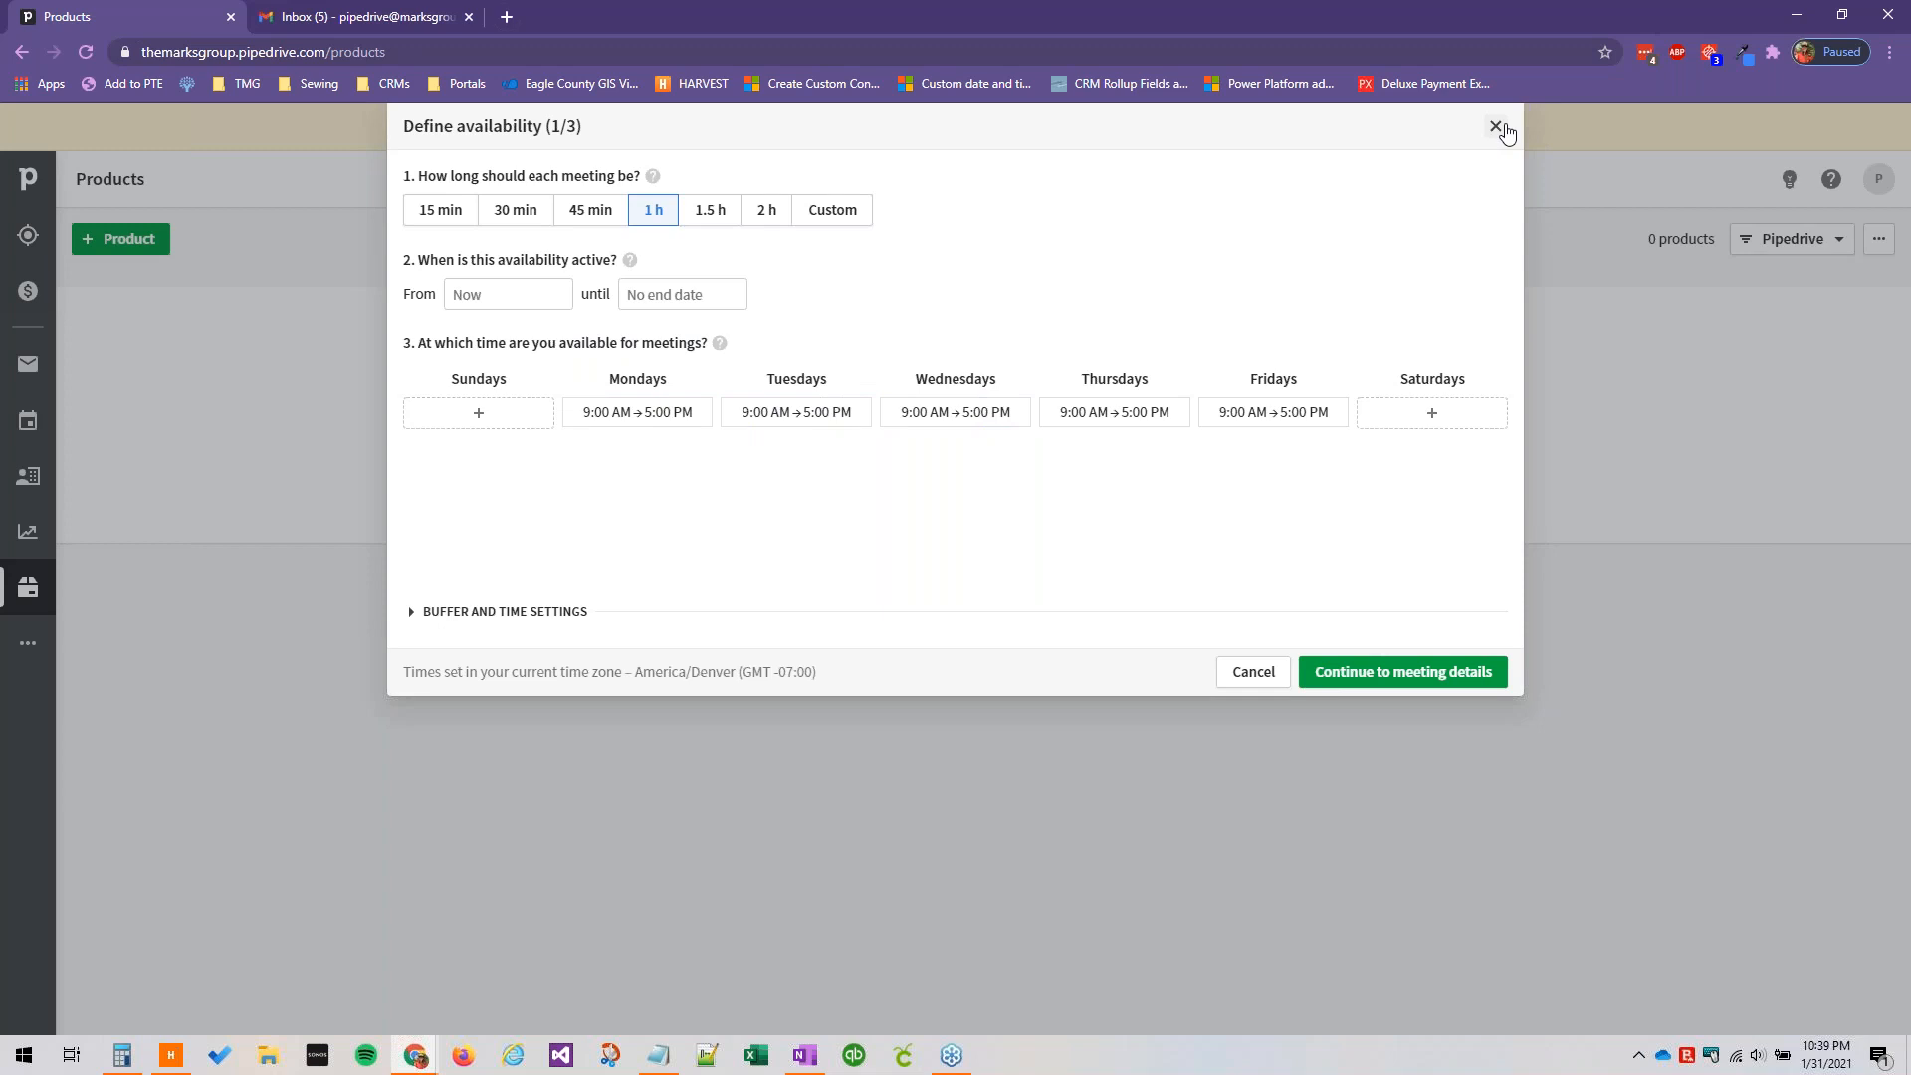
# Continue the default meeting availability to its meeting details, and close the general availability settings.
pyautogui.click(1404, 673)
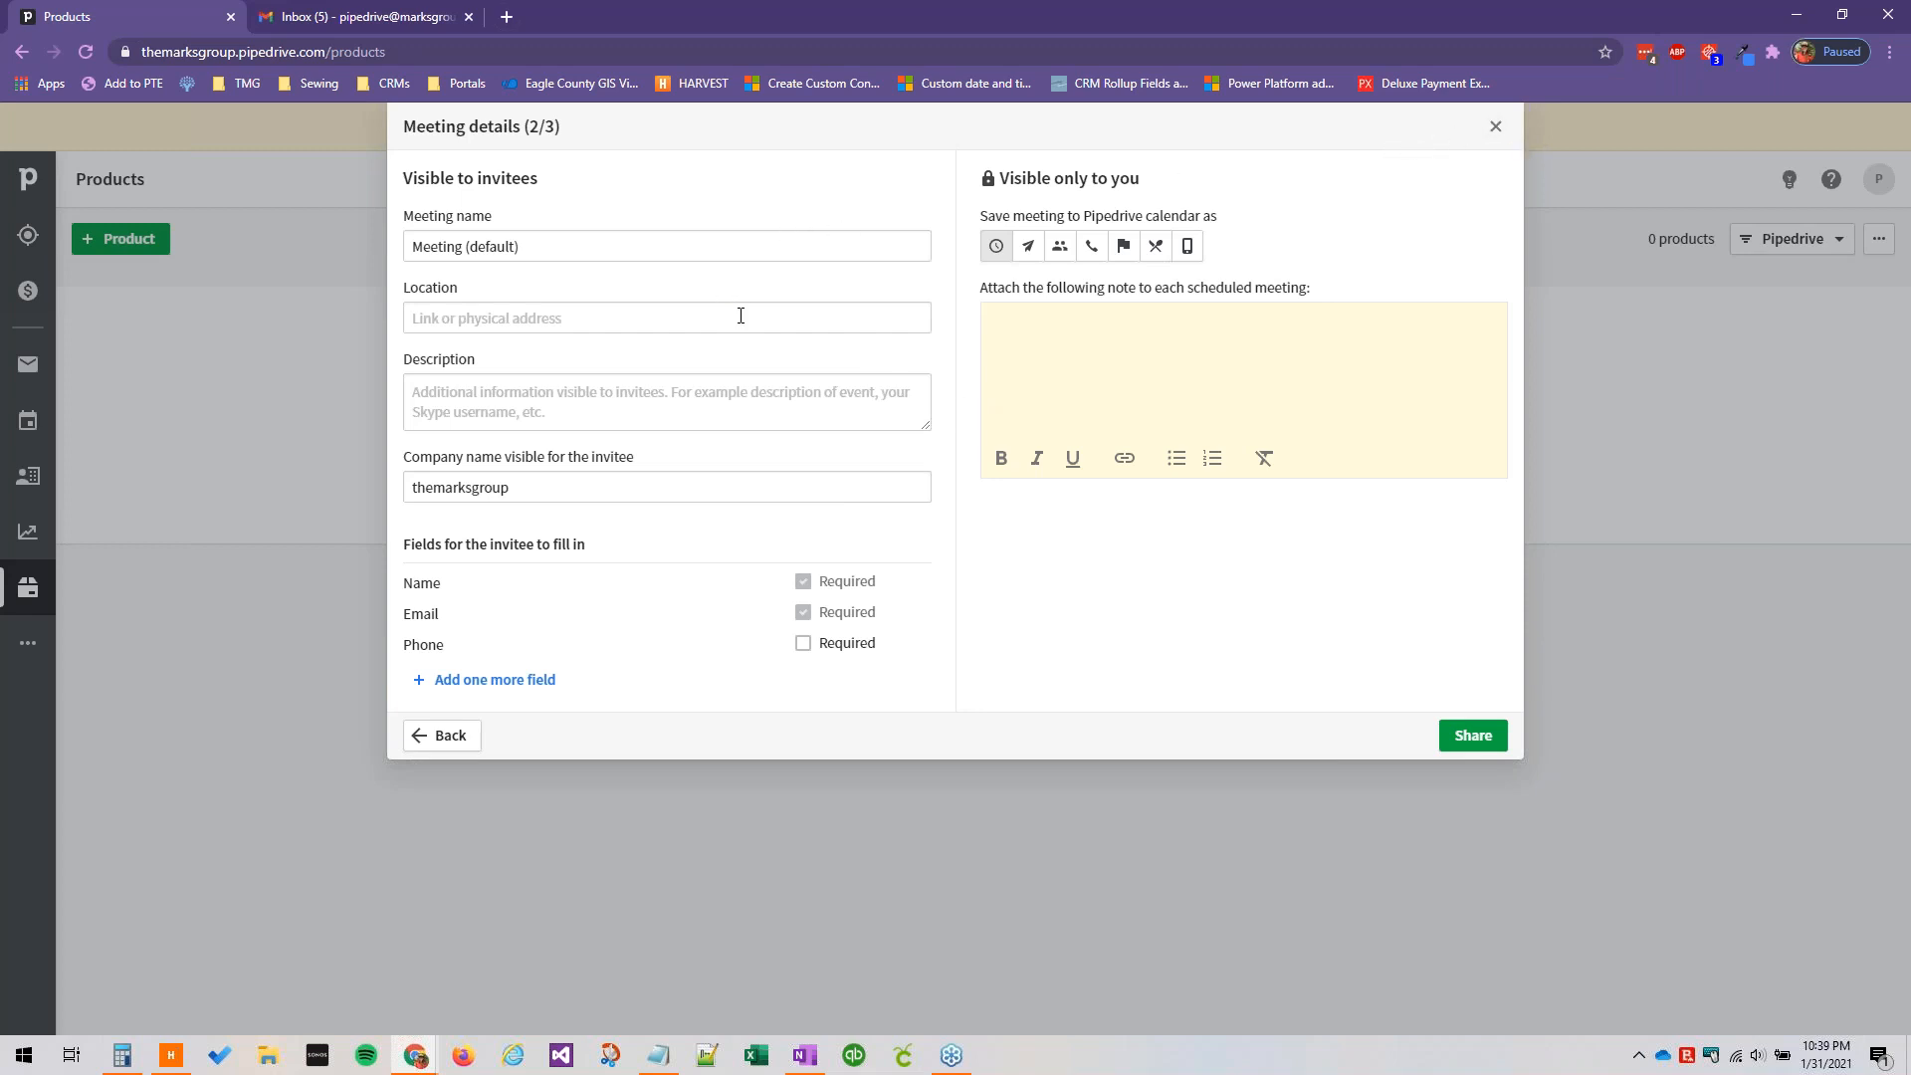
pyautogui.click(1495, 125)
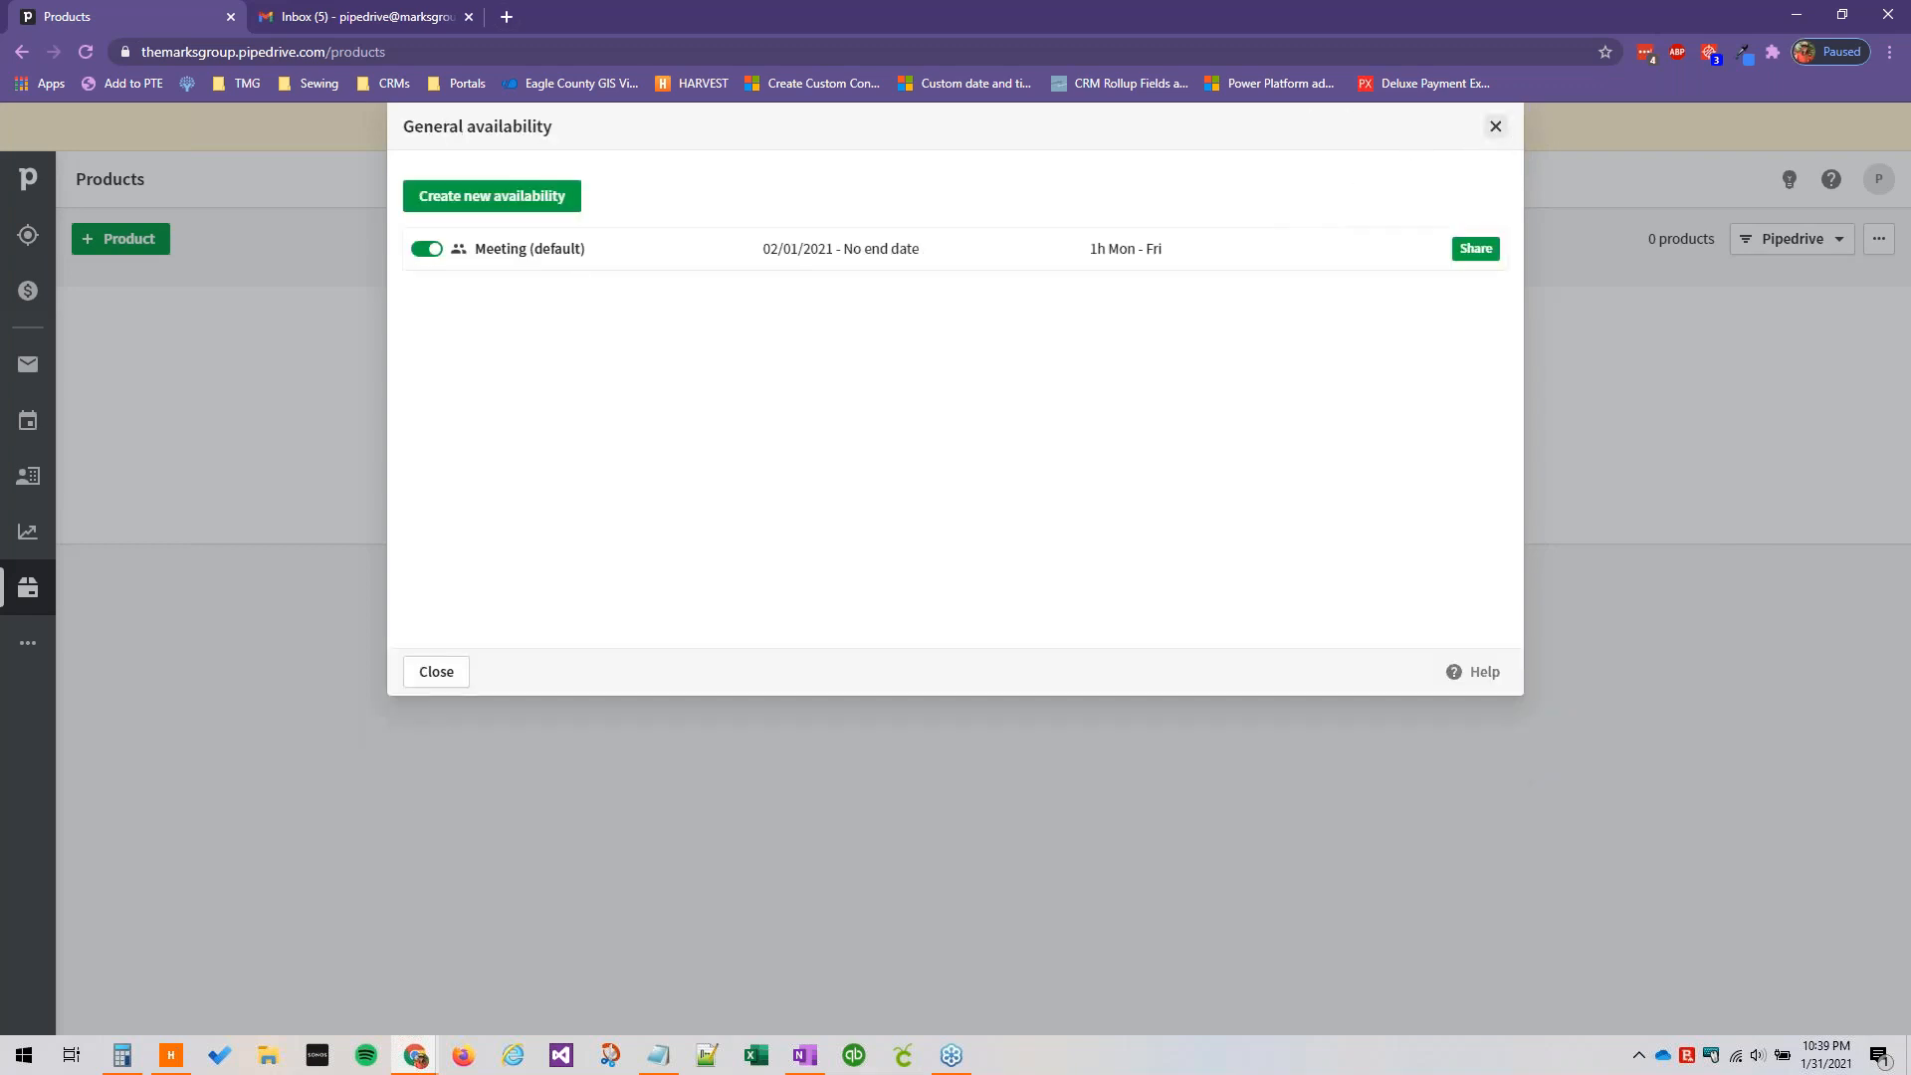
pyautogui.click(1495, 126)
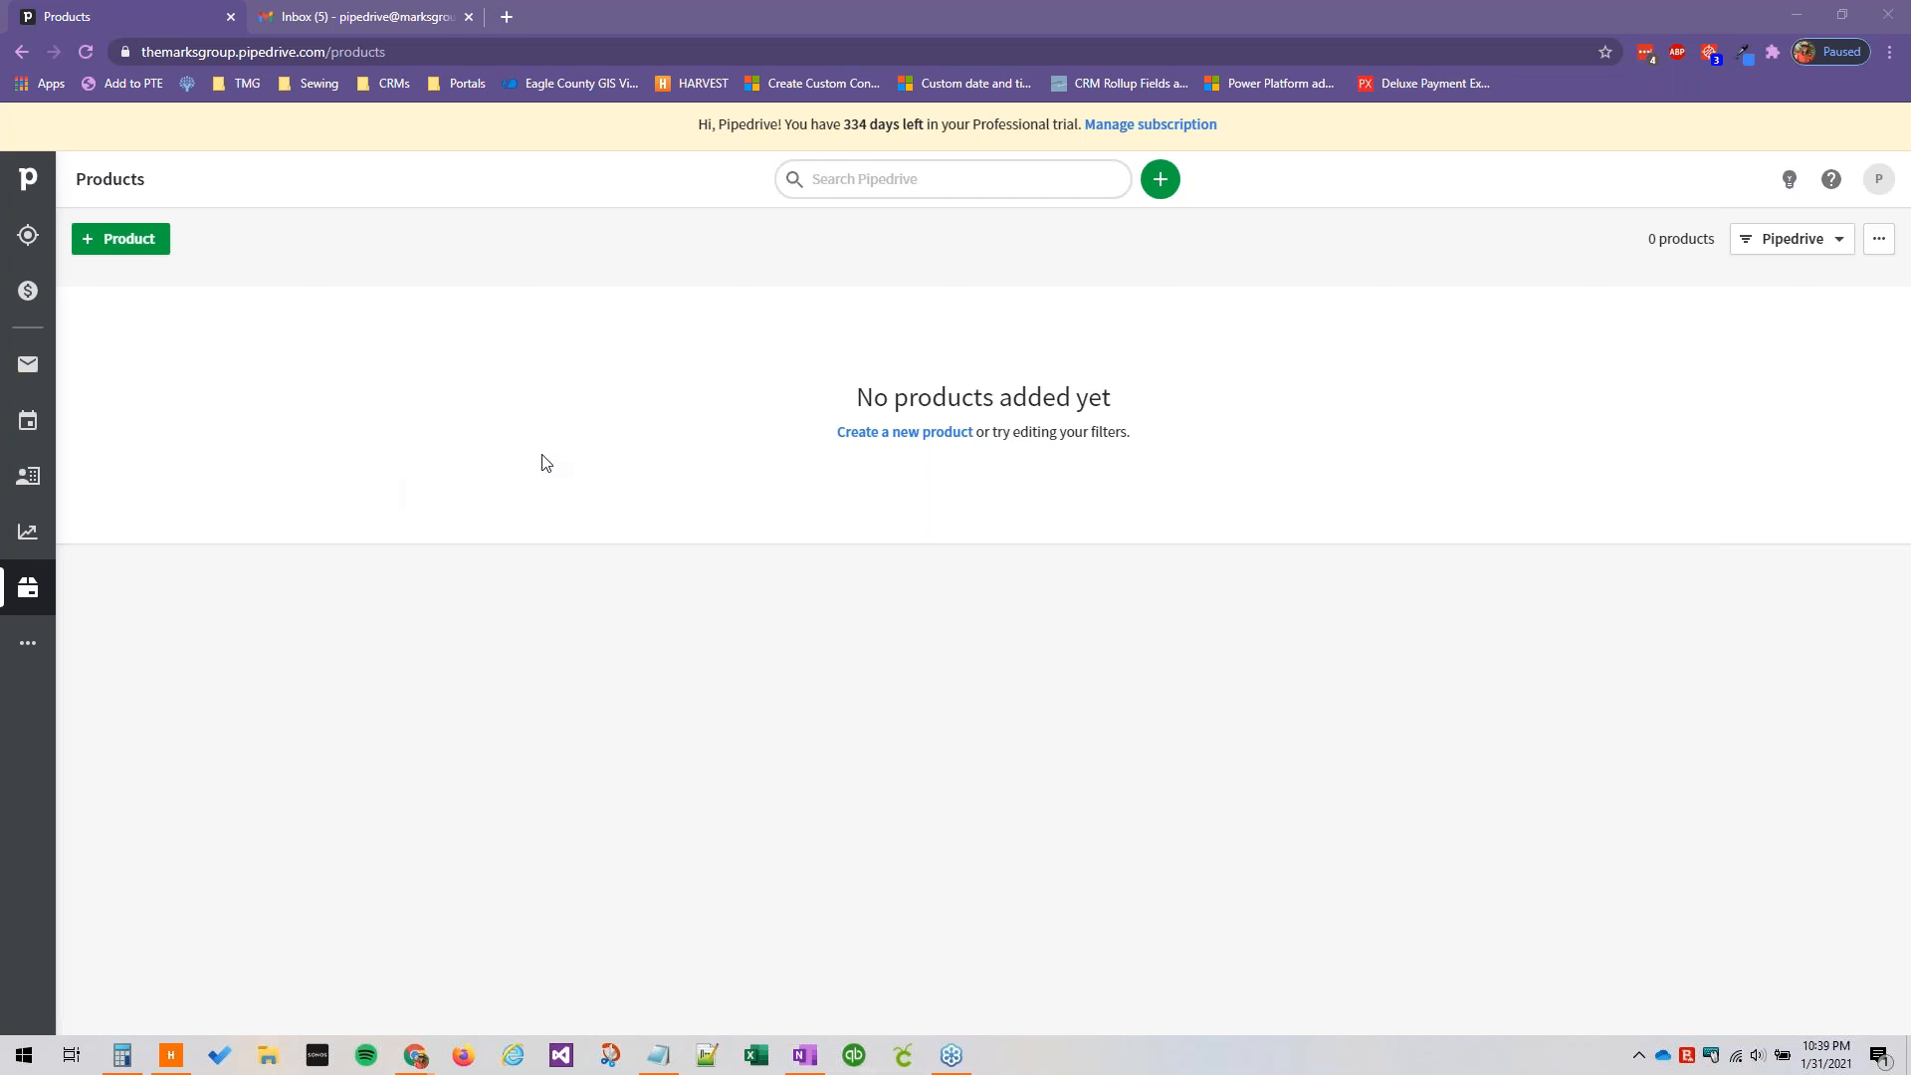
# Open the activities list and look over the options for proposing meeting times.
pyautogui.click(27, 421)
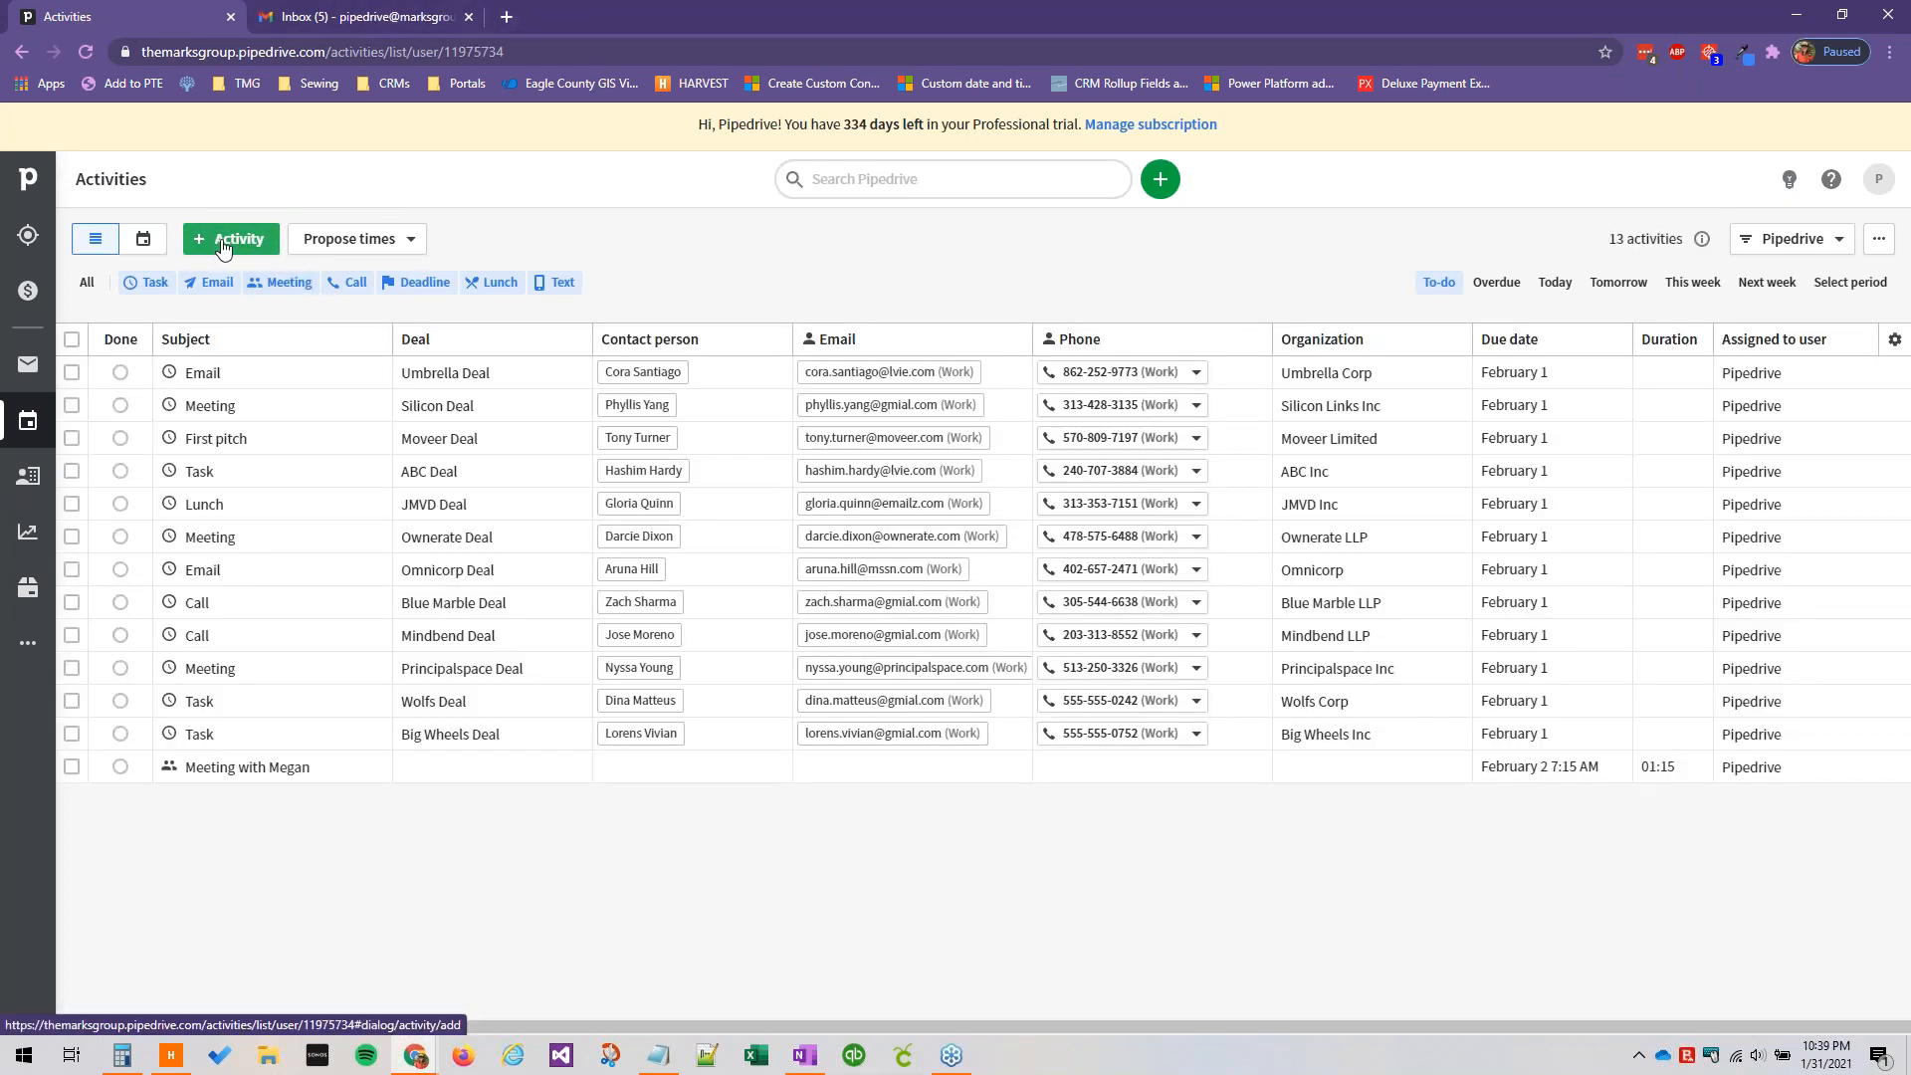
pyautogui.click(369, 241)
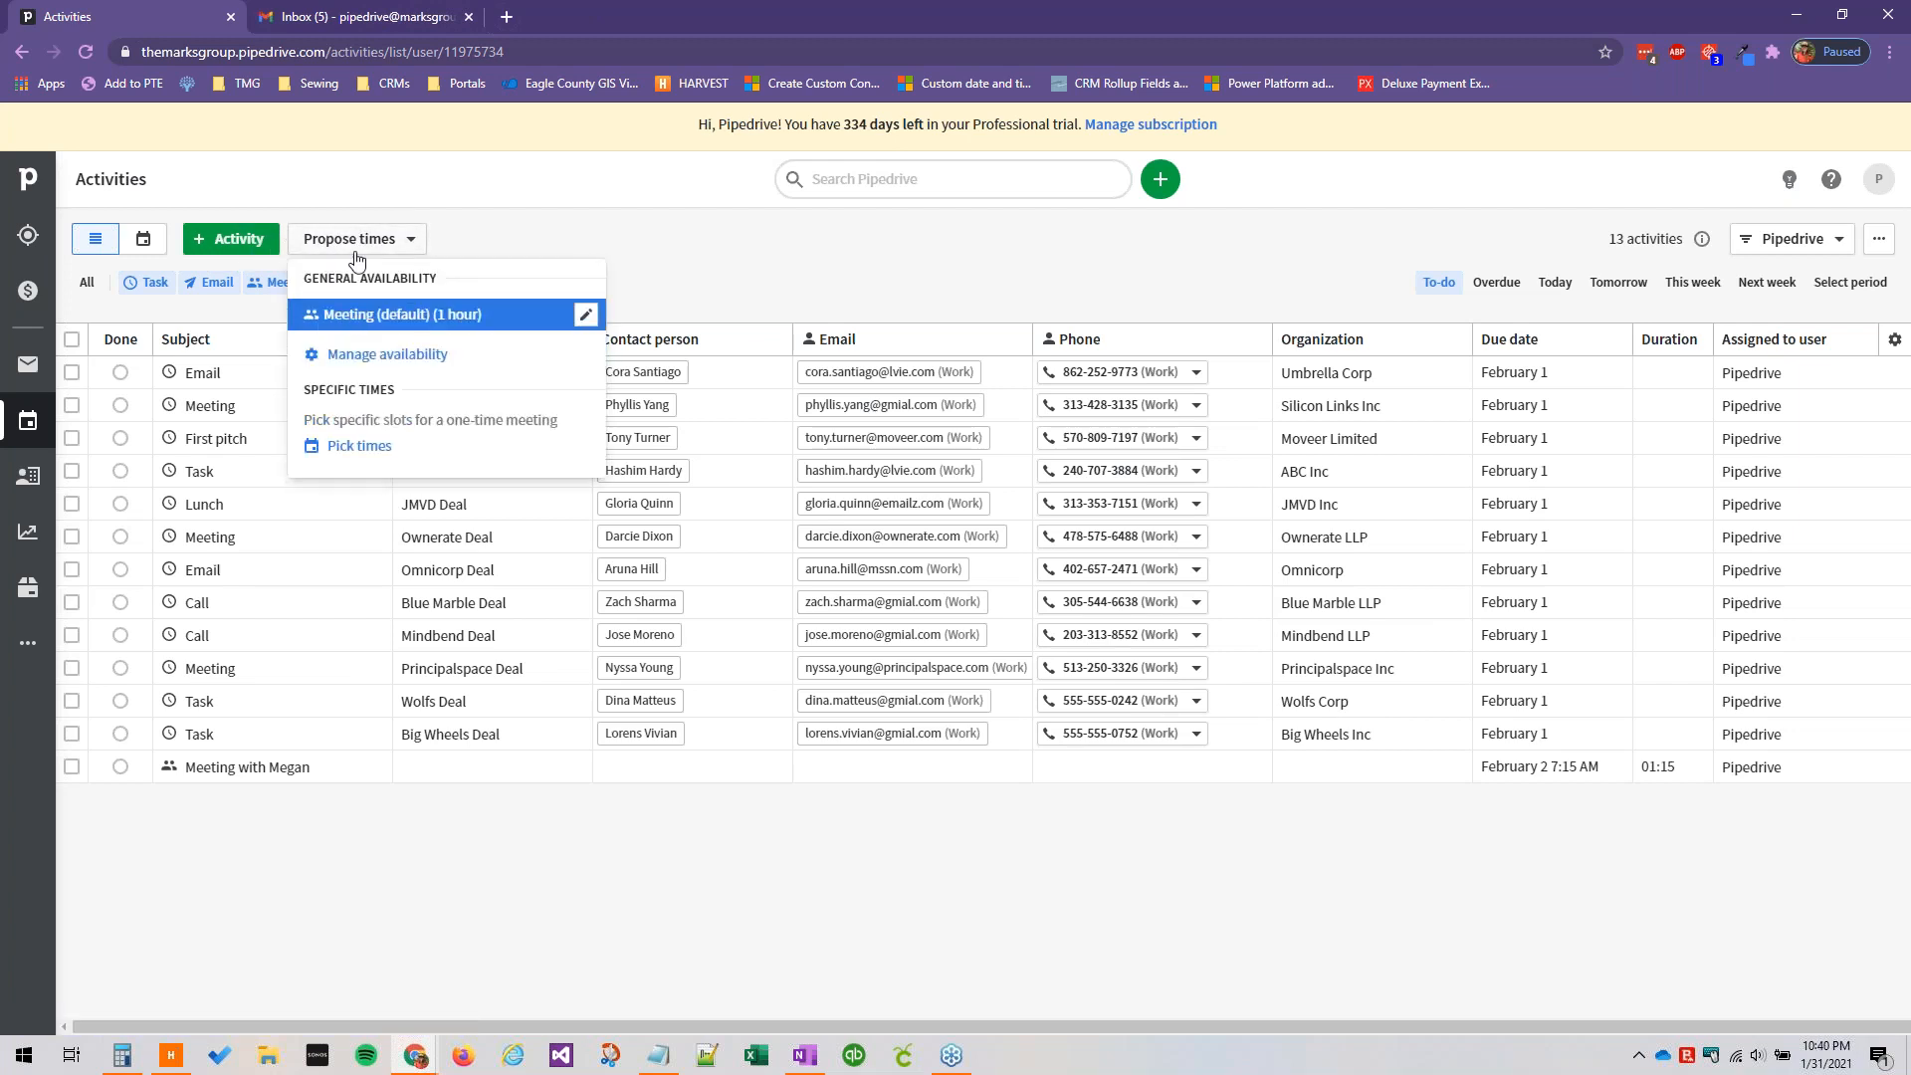
pyautogui.click(499, 211)
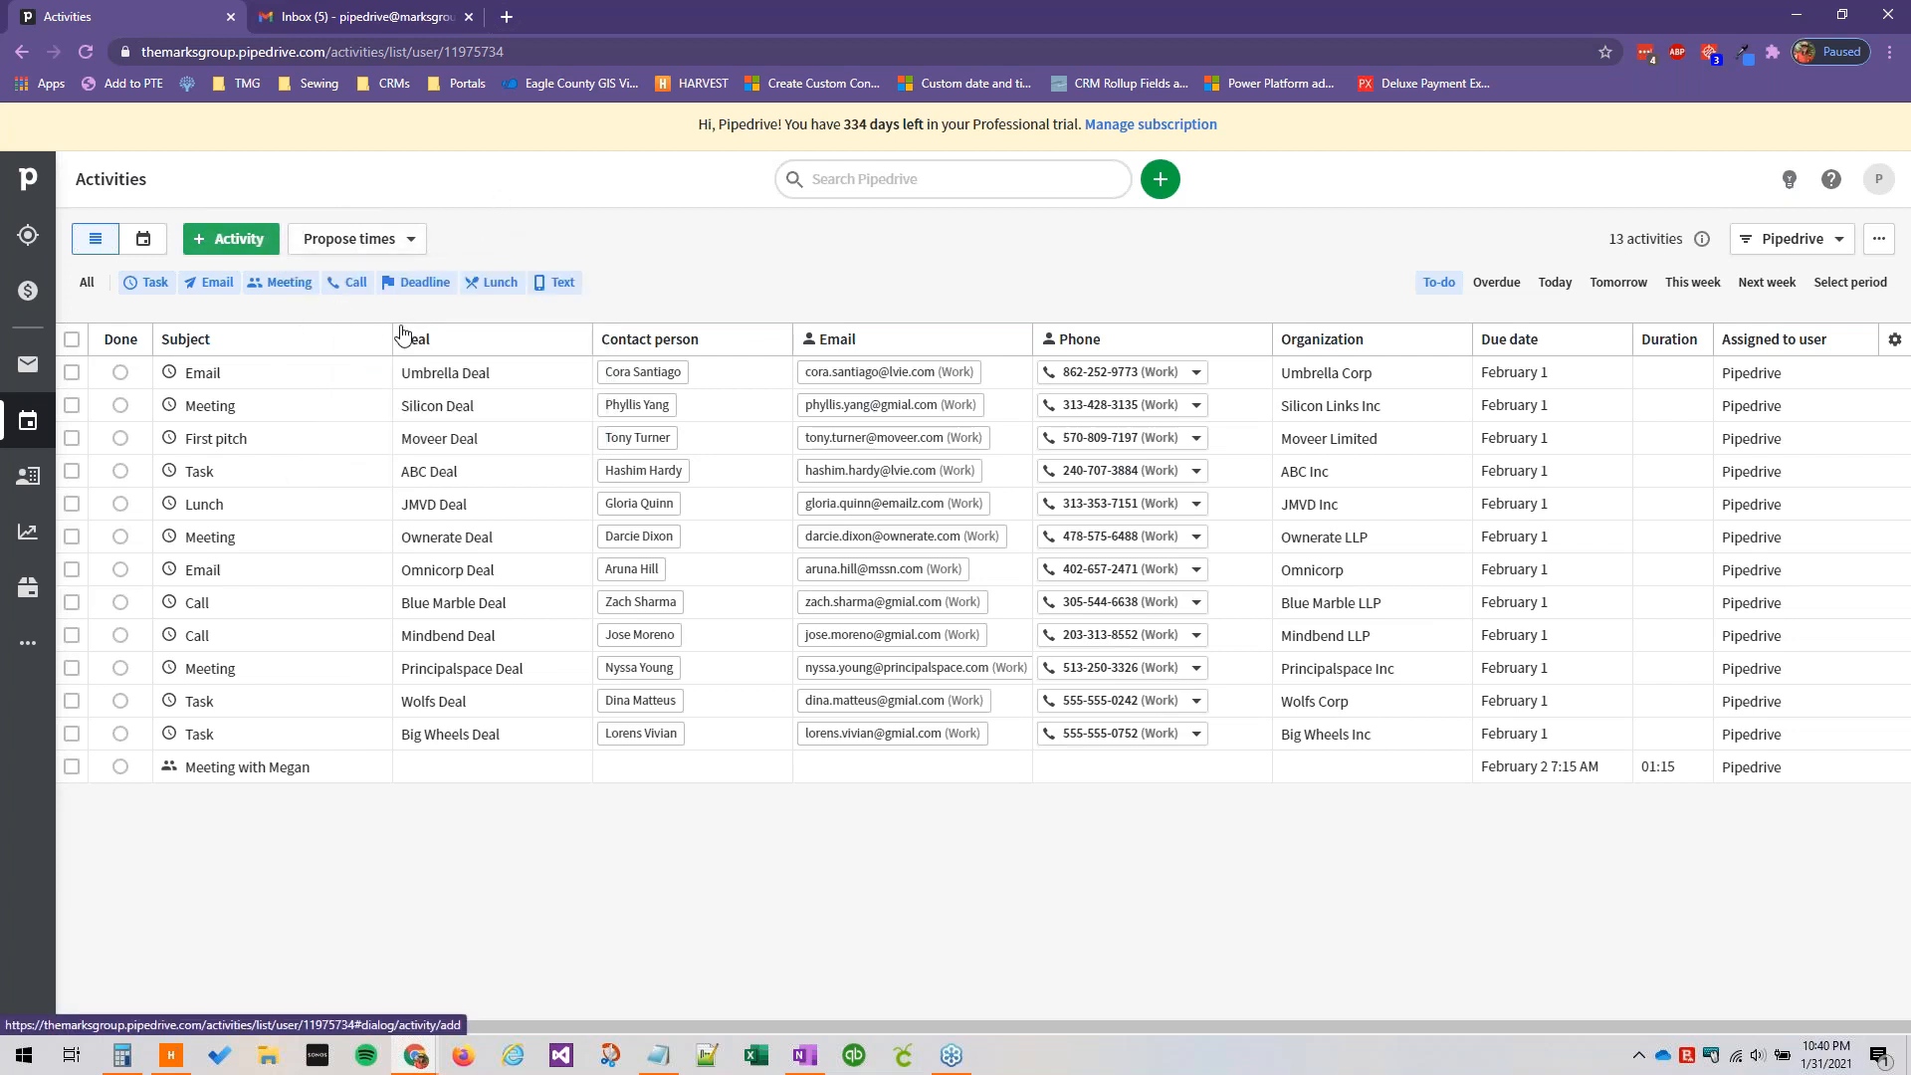
# View the form for scheduling a new activity without saving it, and switch the activities to the calendar view.
pyautogui.click(231, 239)
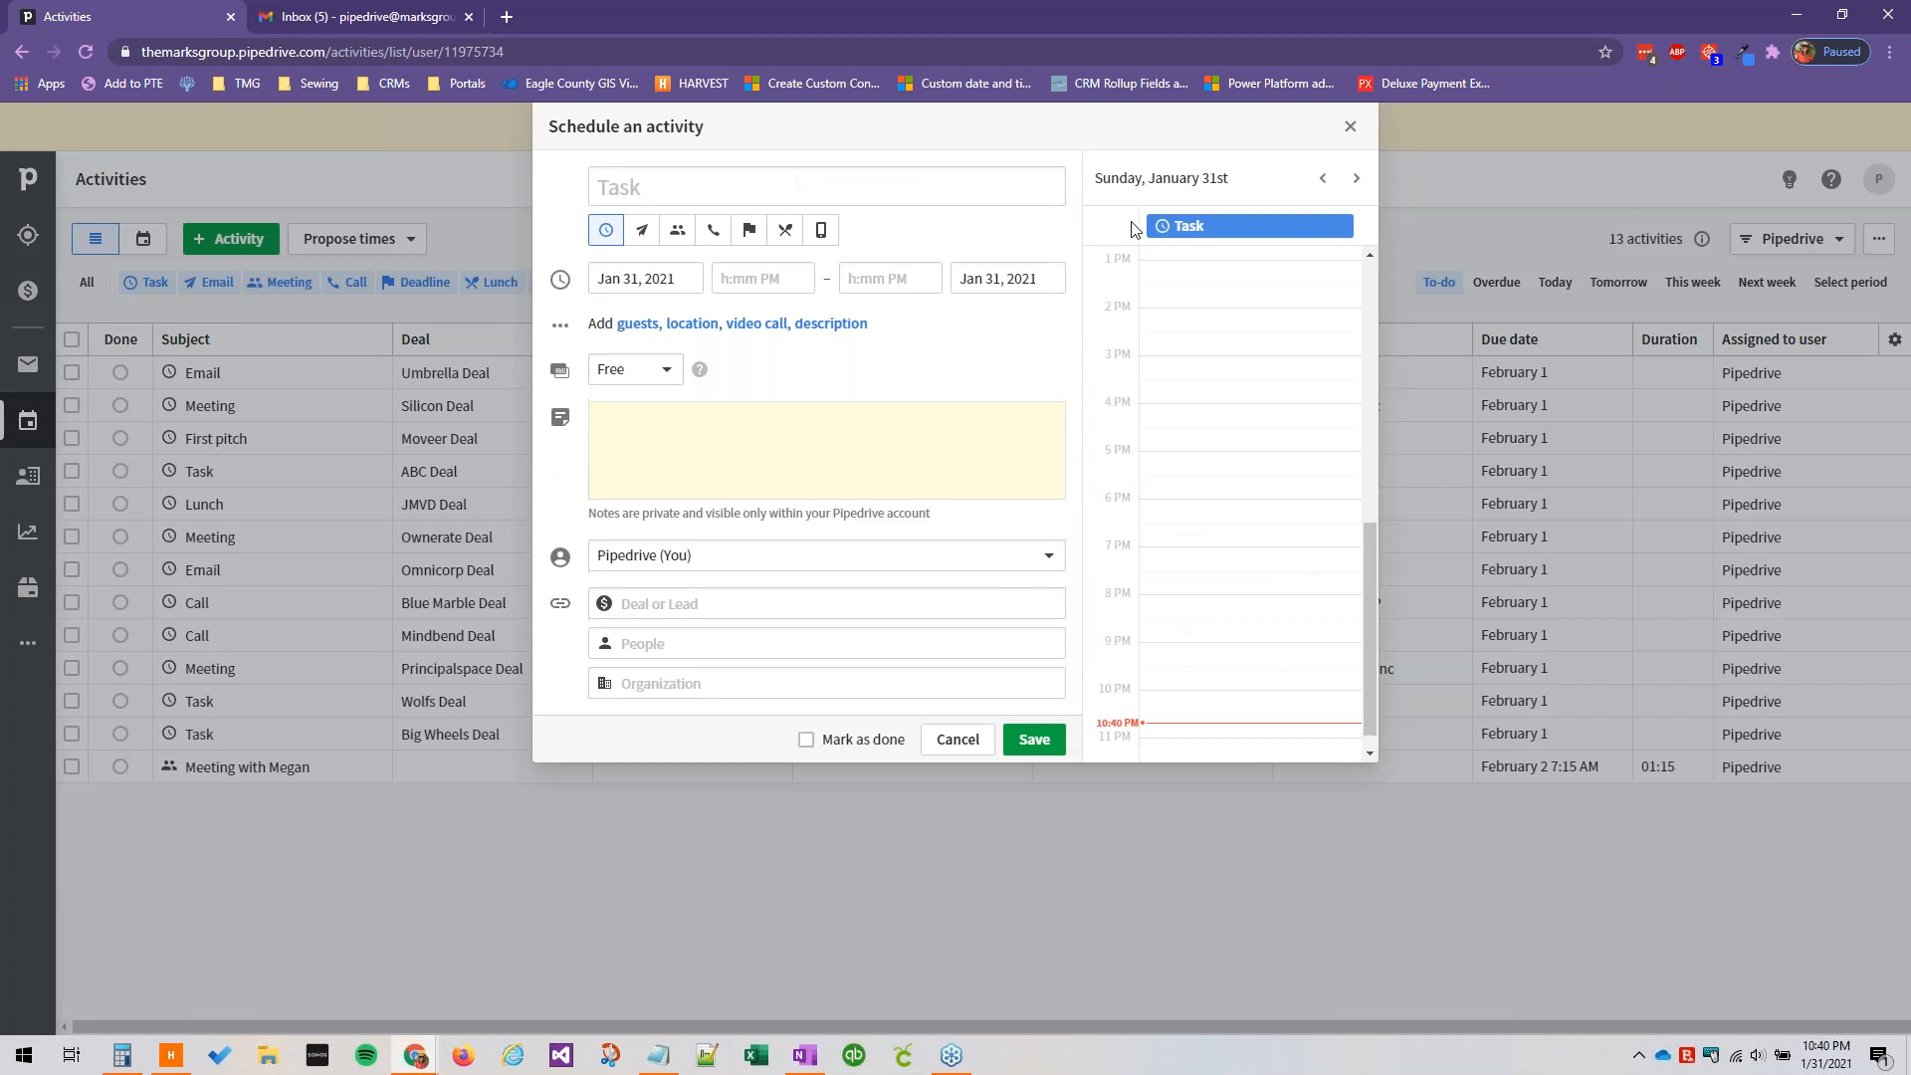
pyautogui.click(143, 239)
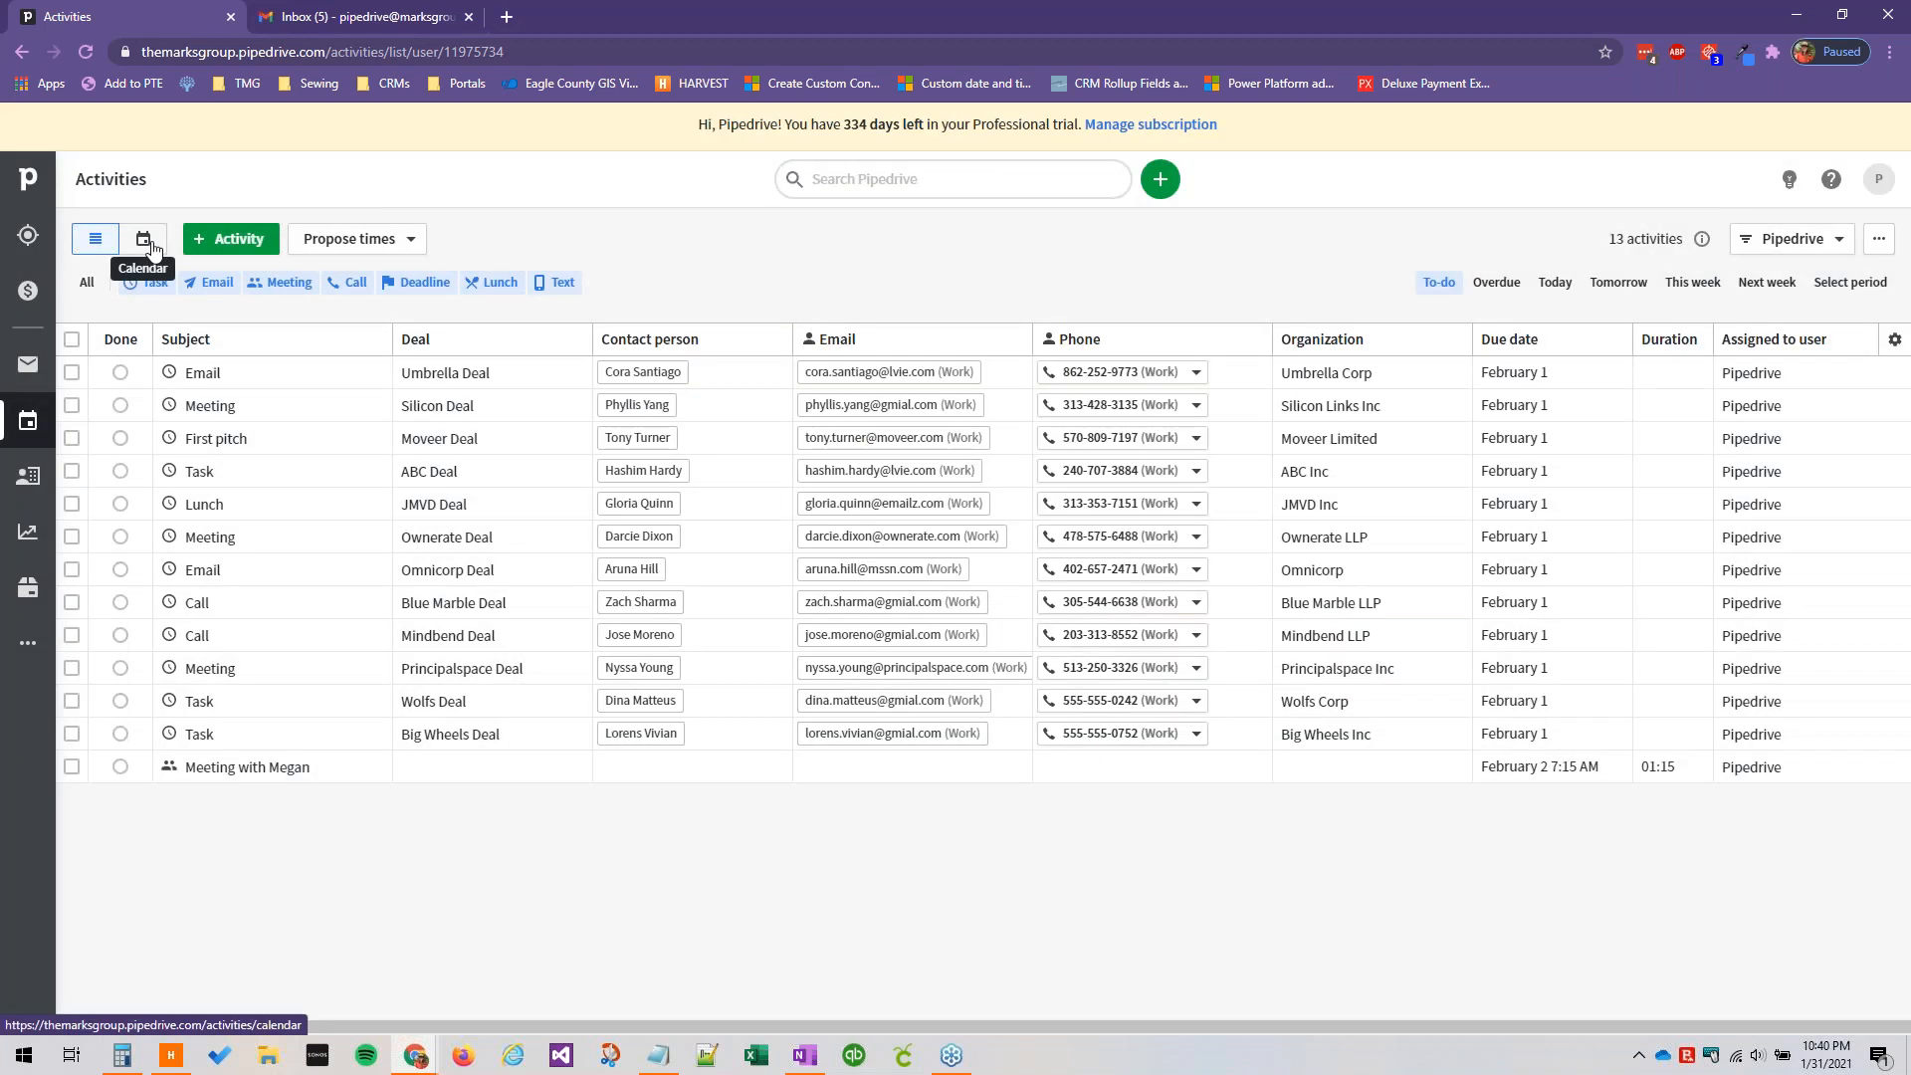
pyautogui.click(144, 239)
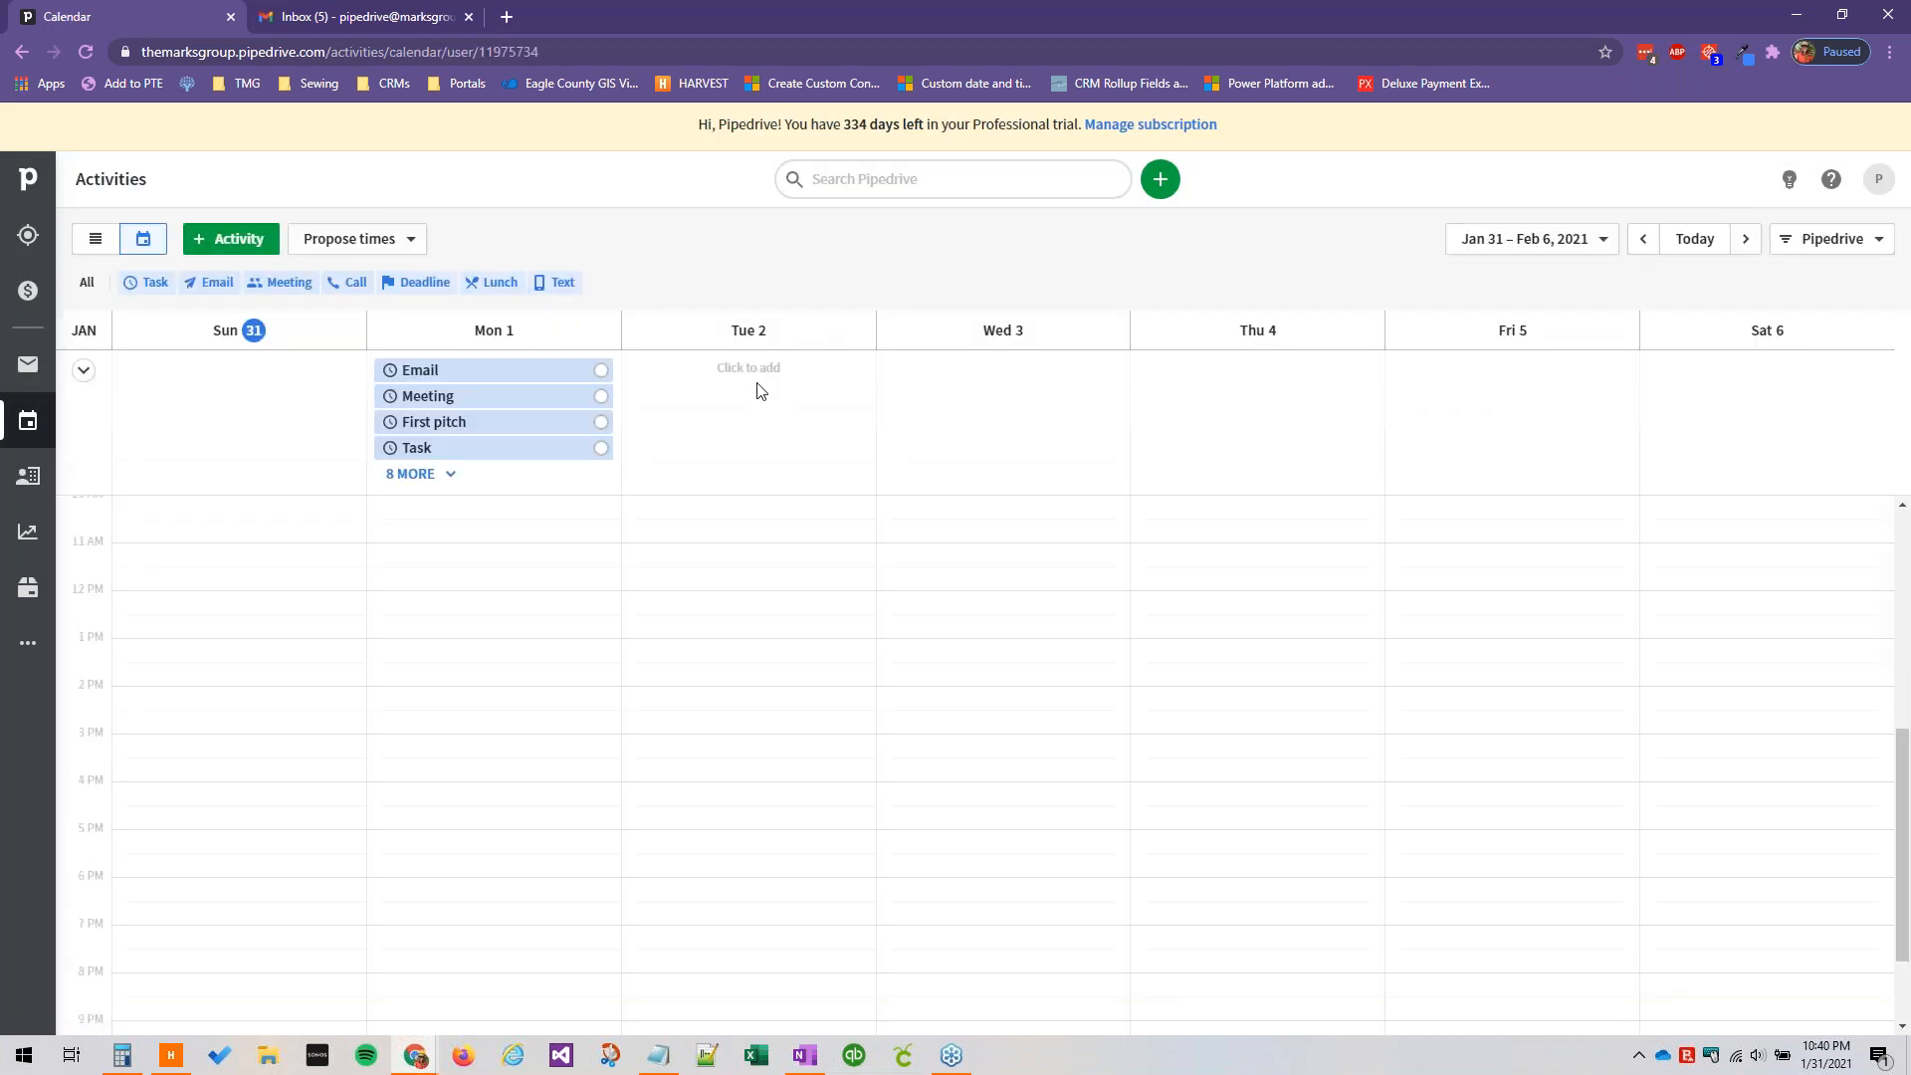
# Add a meeting activity named Test Meeting on Wednesday, February 3, and move it to the 1:15 PM to 2:15 PM slot.
pyautogui.click(1028, 422)
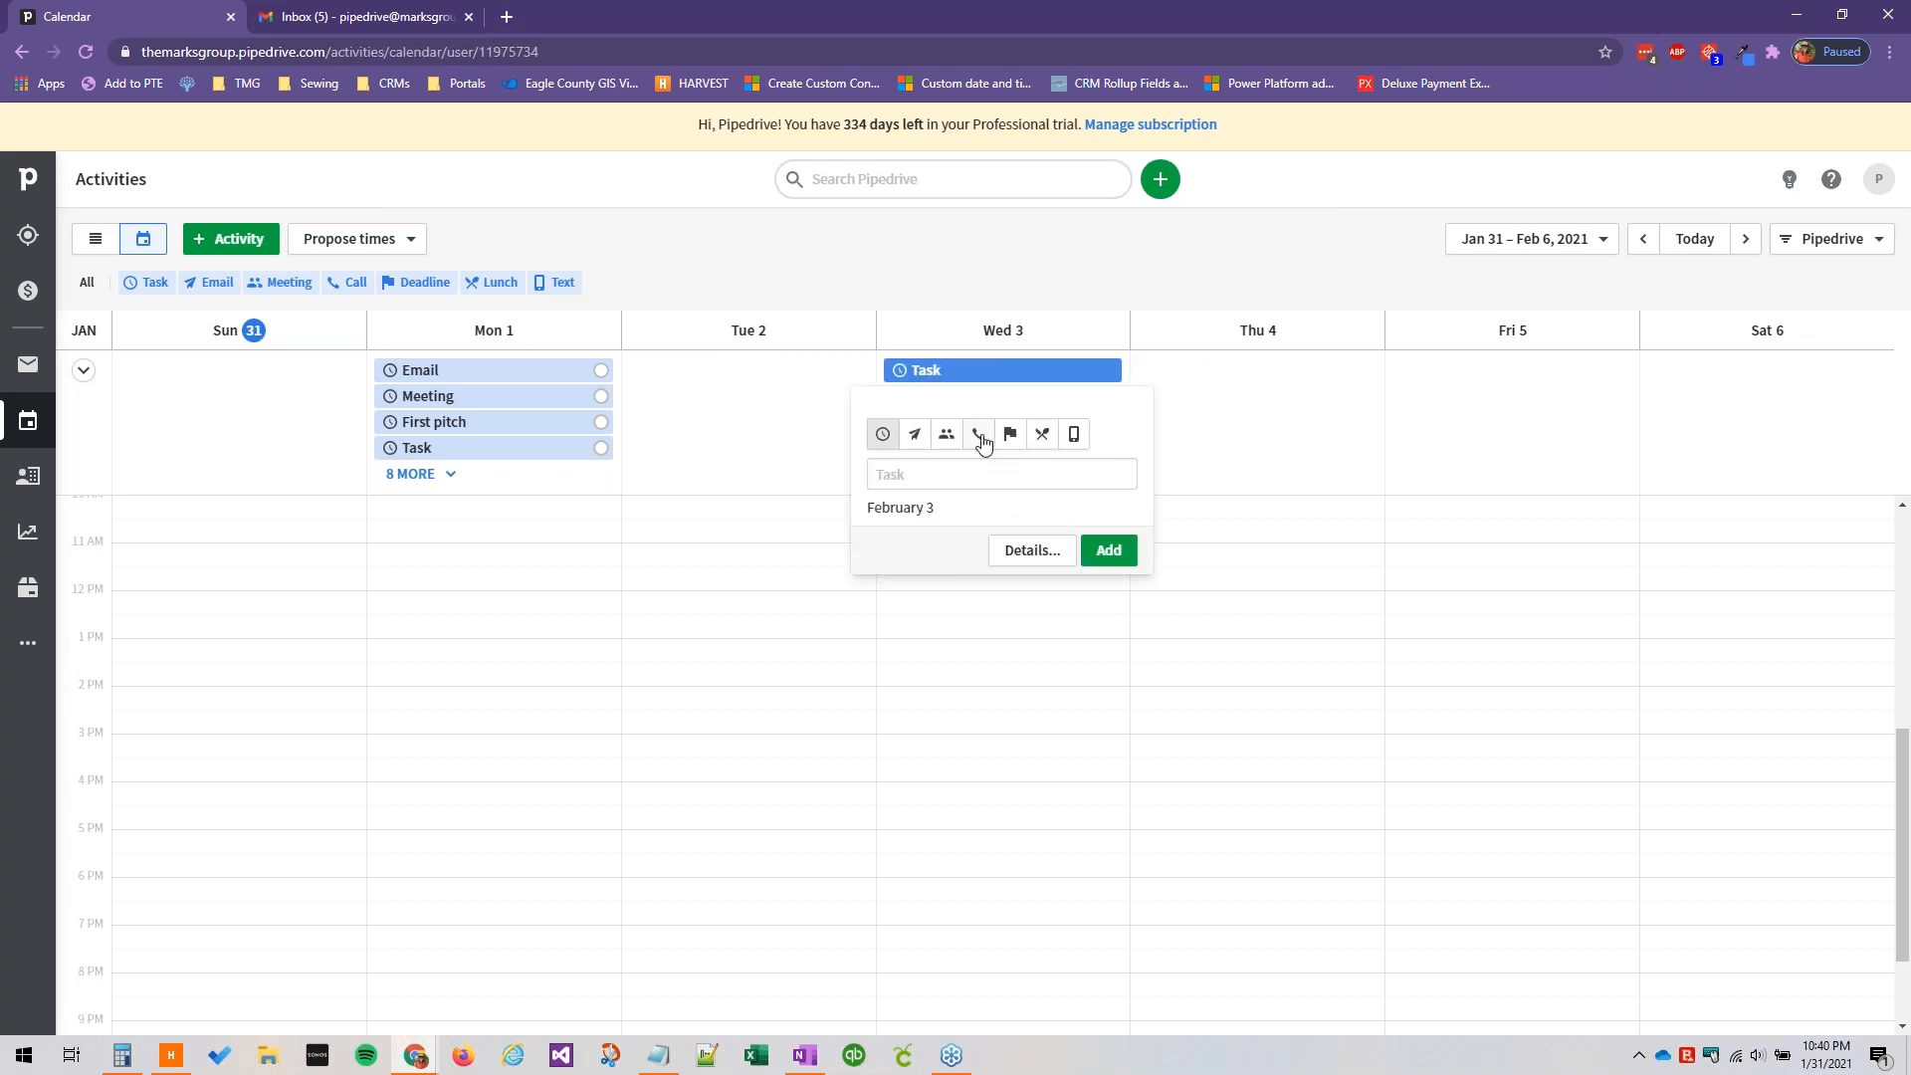
pyautogui.click(946, 434)
pyautogui.click(936, 473)
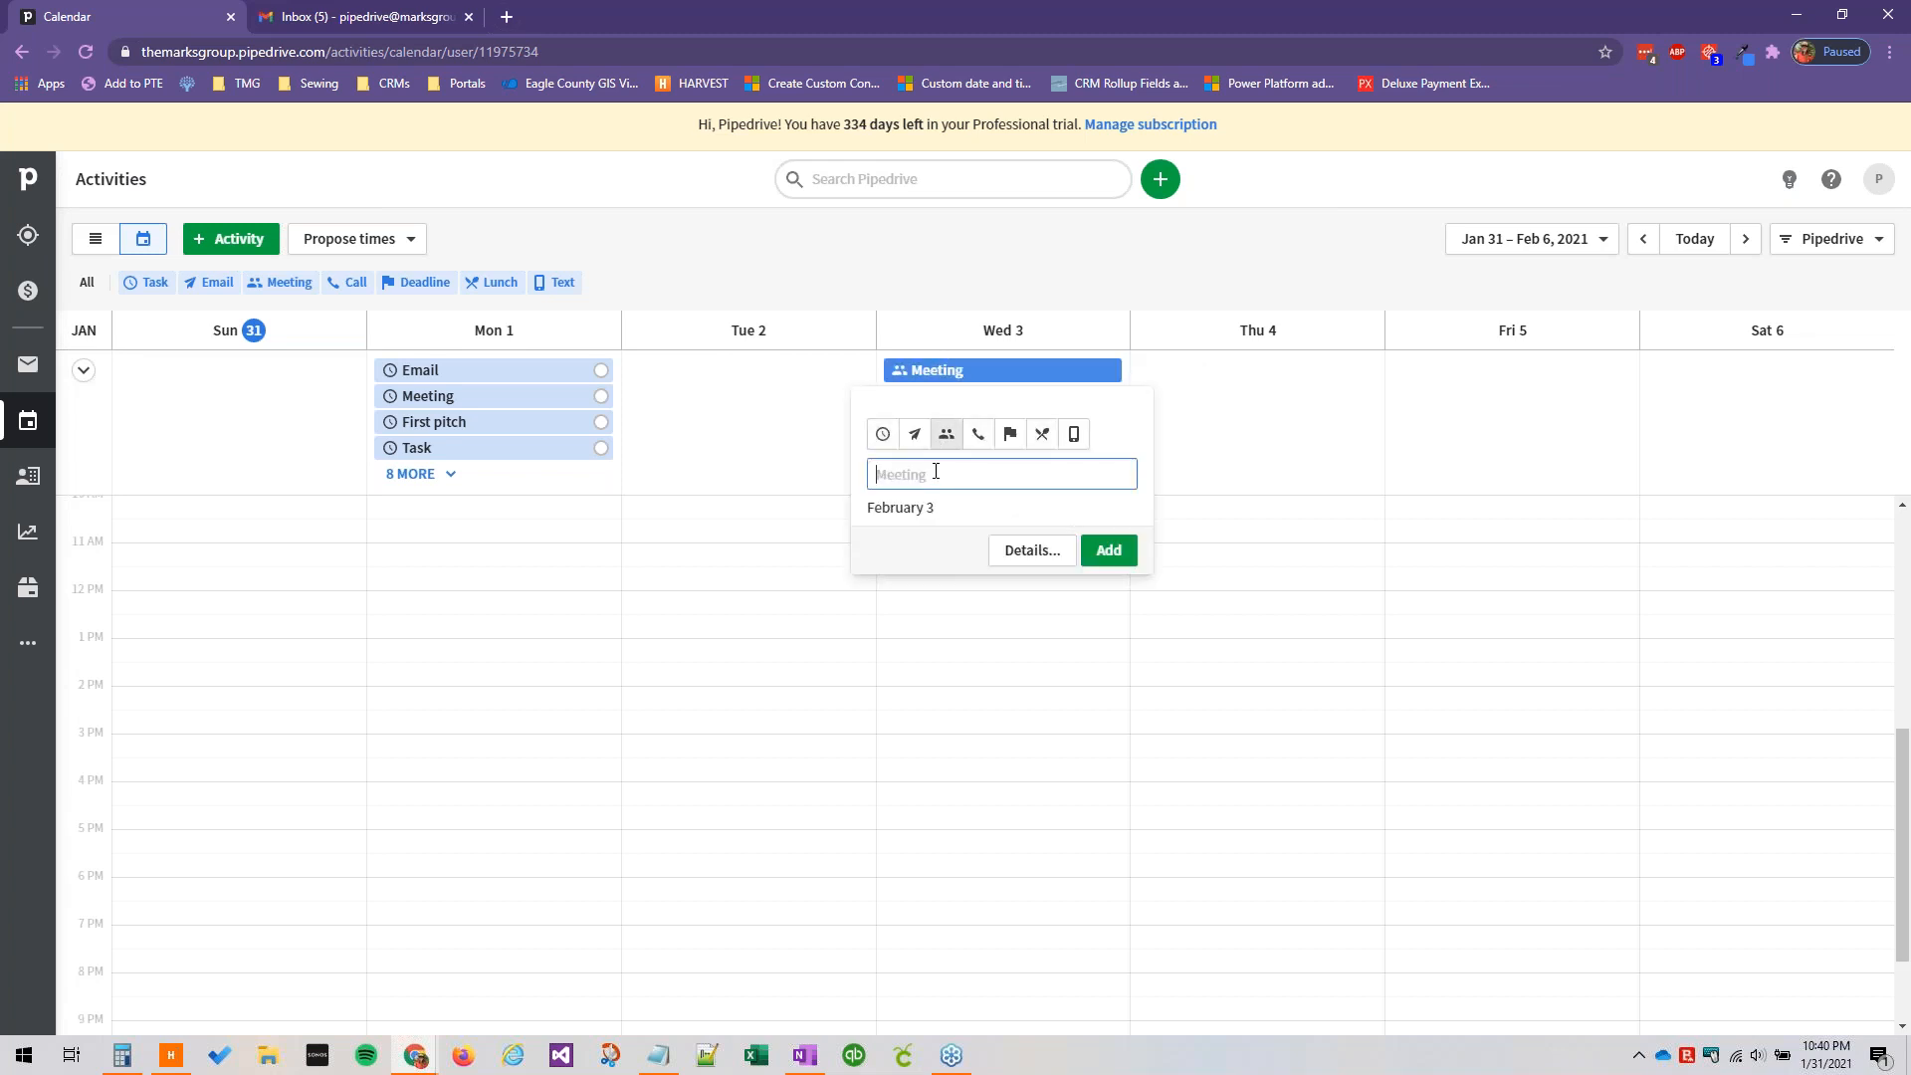
pyautogui.write('Test Meeting')
pyautogui.click(1083, 555)
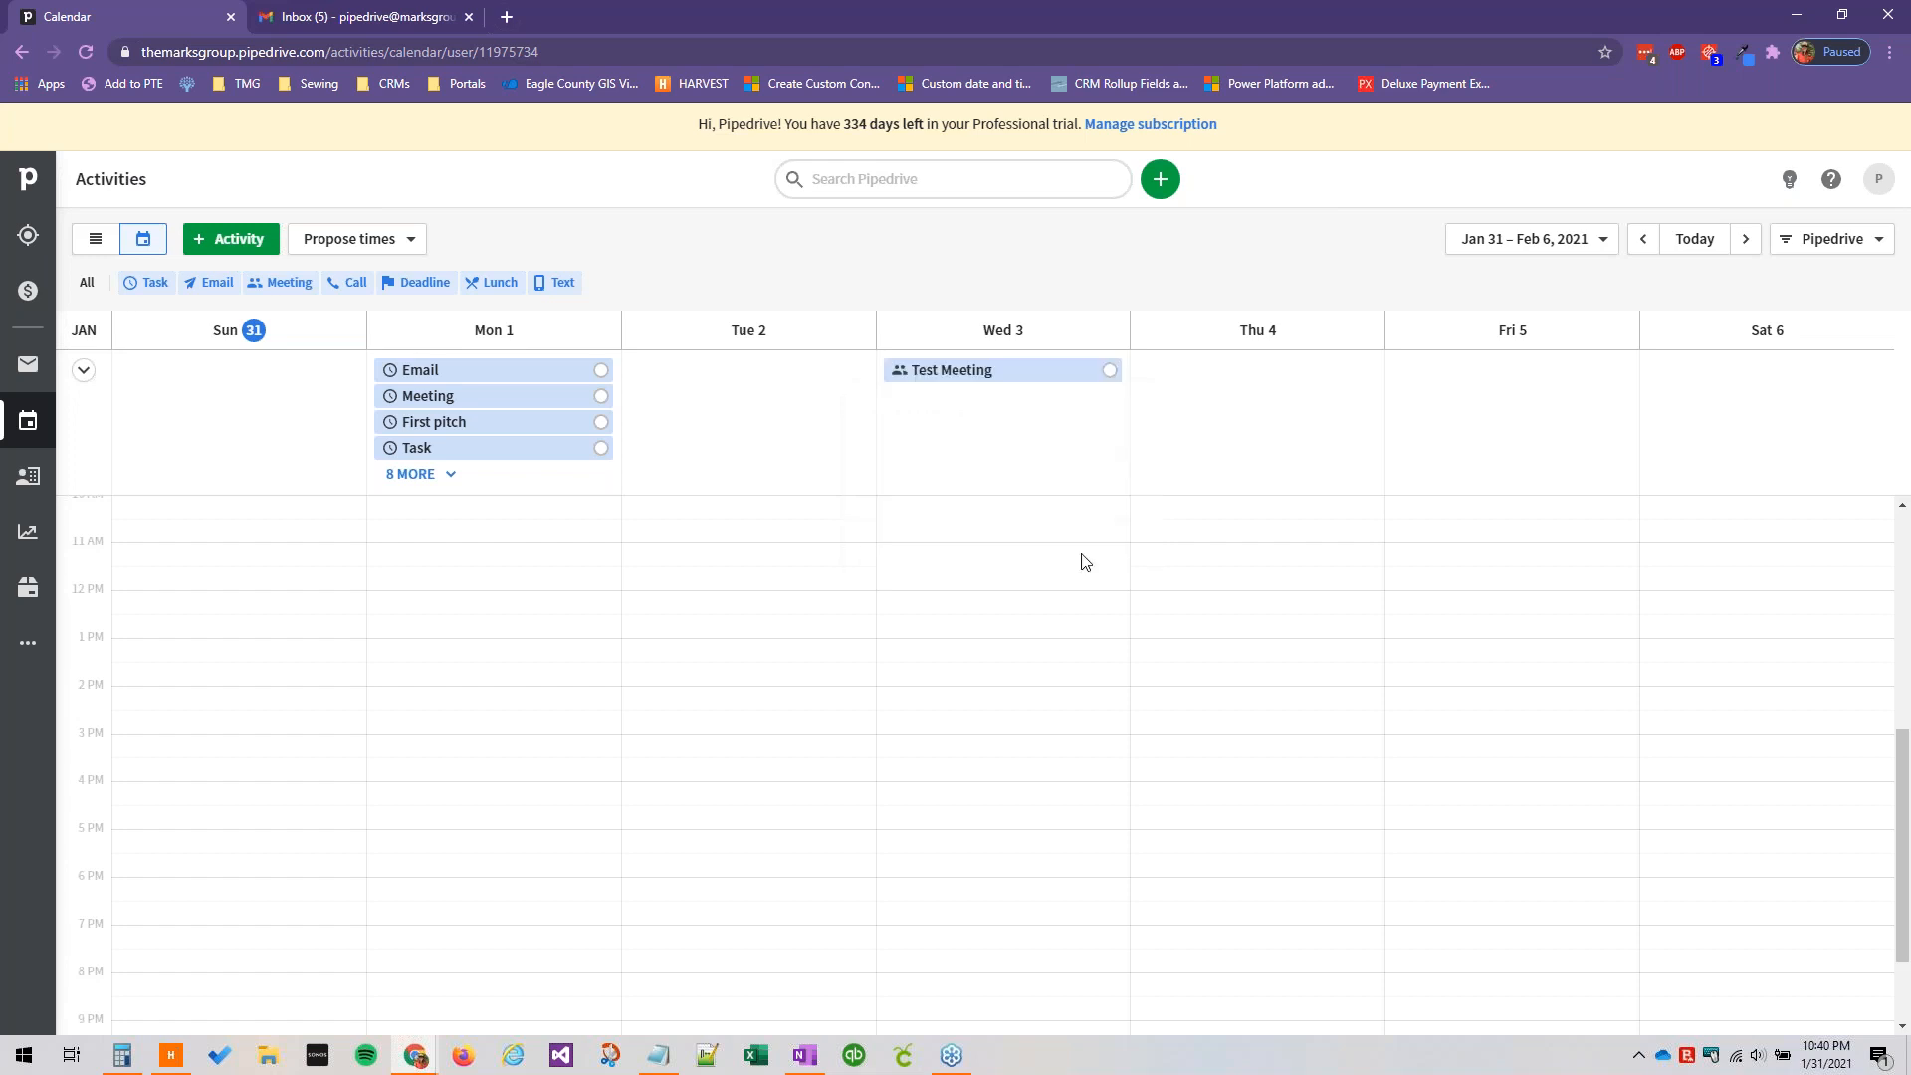
pyautogui.moveTo(1028, 368); pyautogui.dragTo(1012, 685)
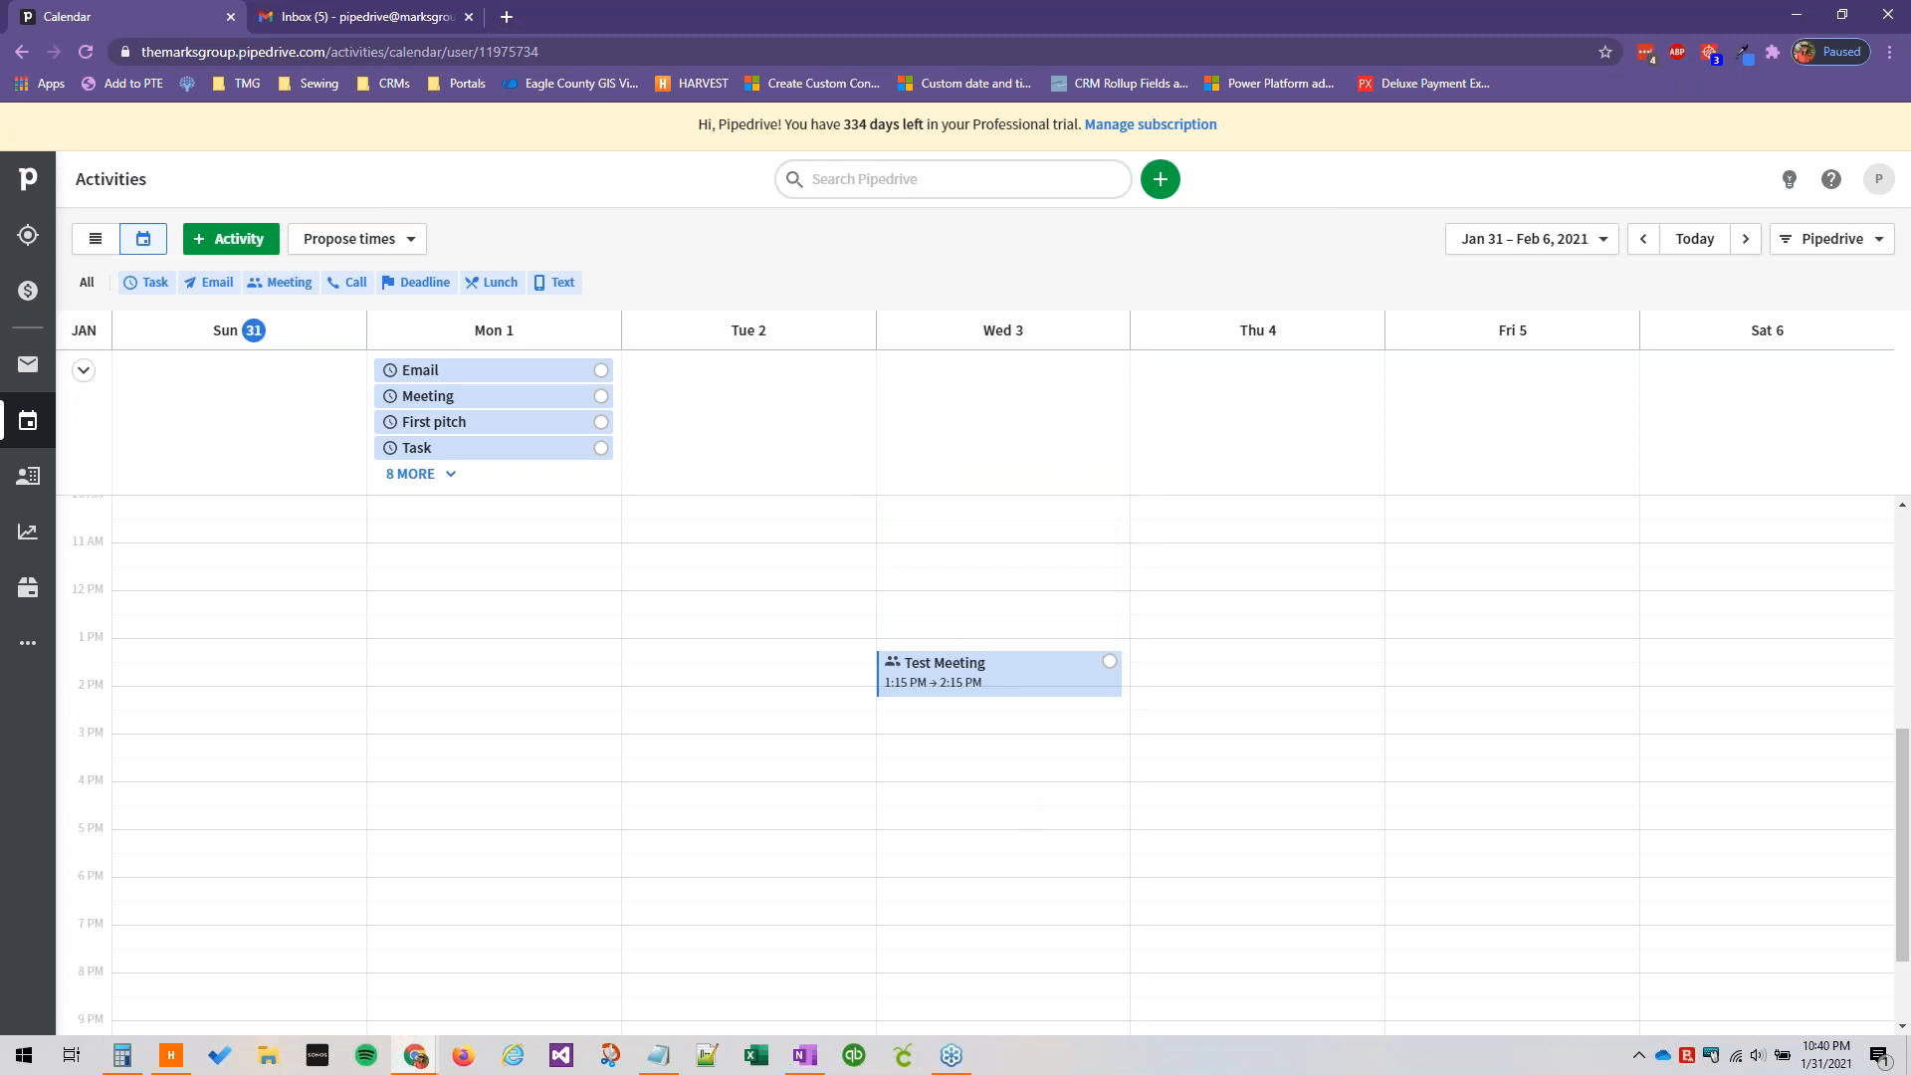
# Switch to Gmail, open the full Google Calendar from it, postpone the notifications prompt, and expand Monday's all-day events.
pyautogui.click(367, 18)
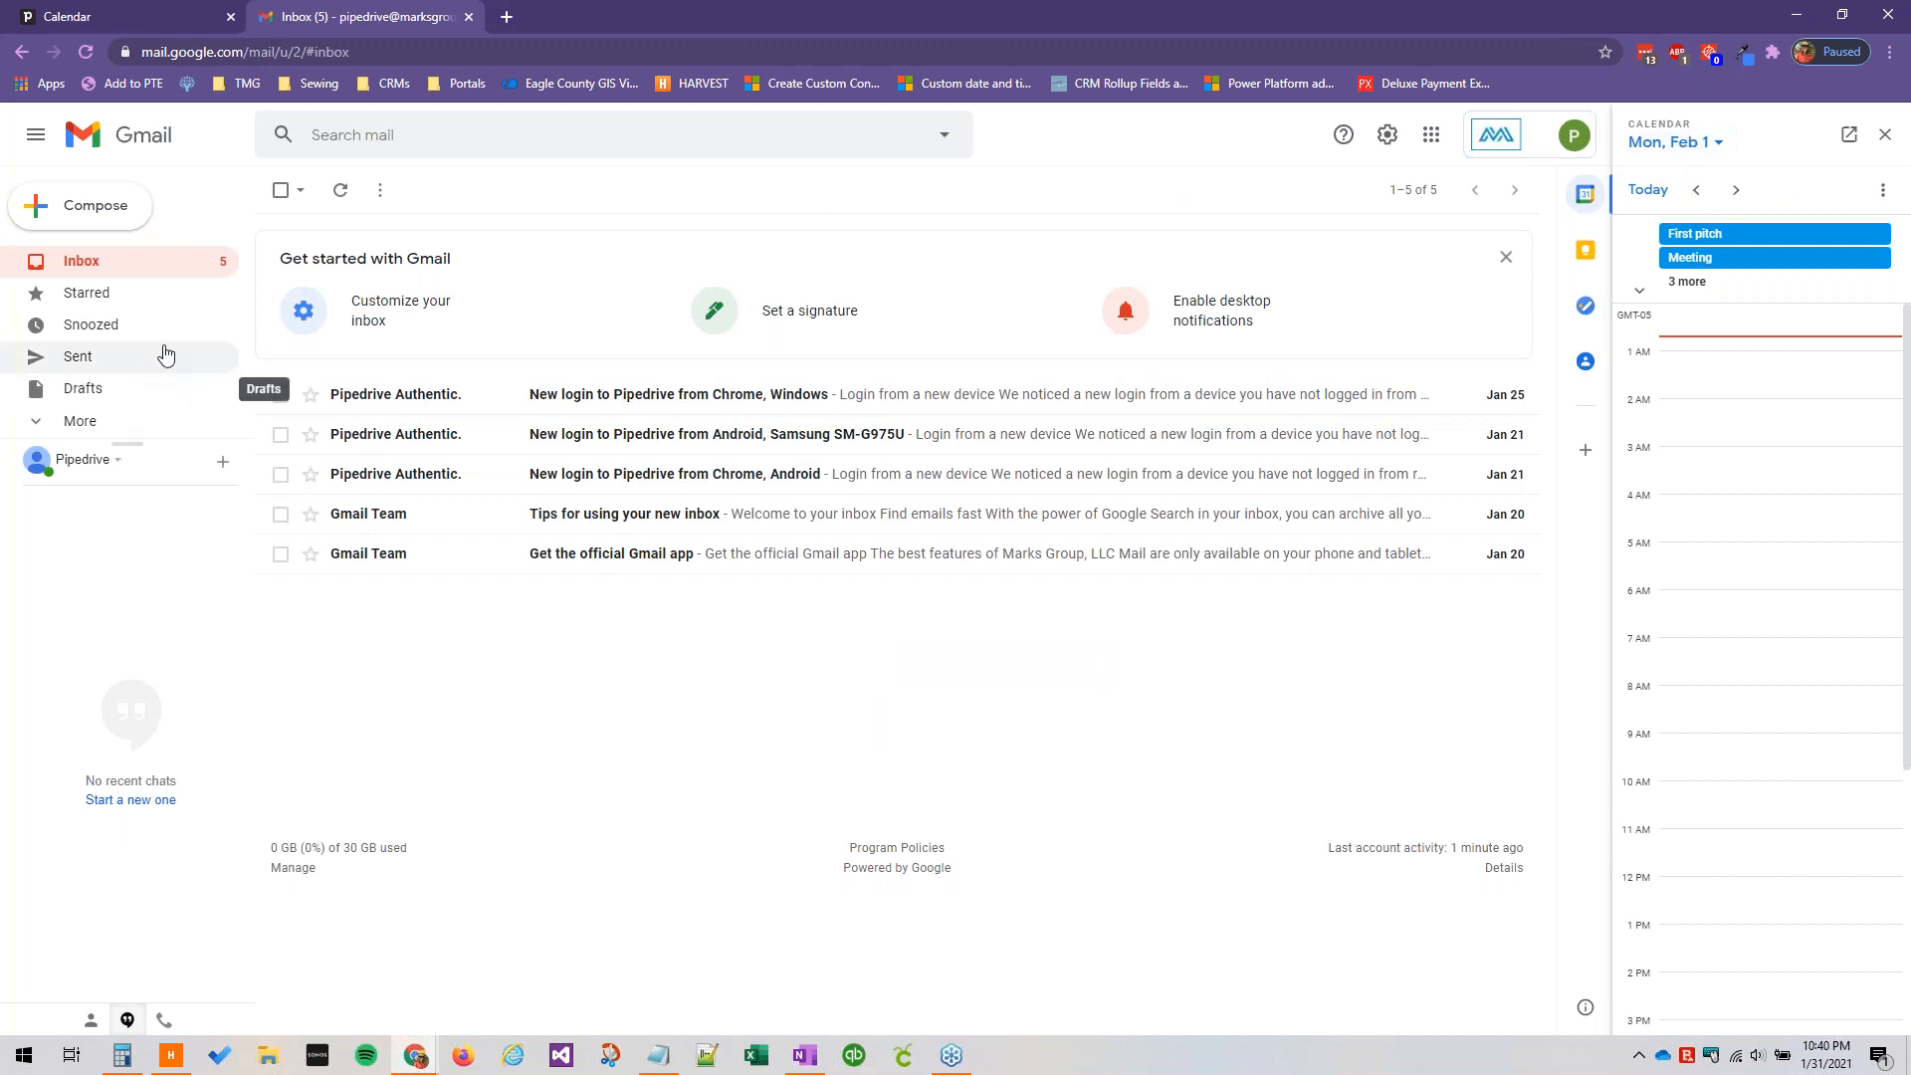
pyautogui.click(1852, 137)
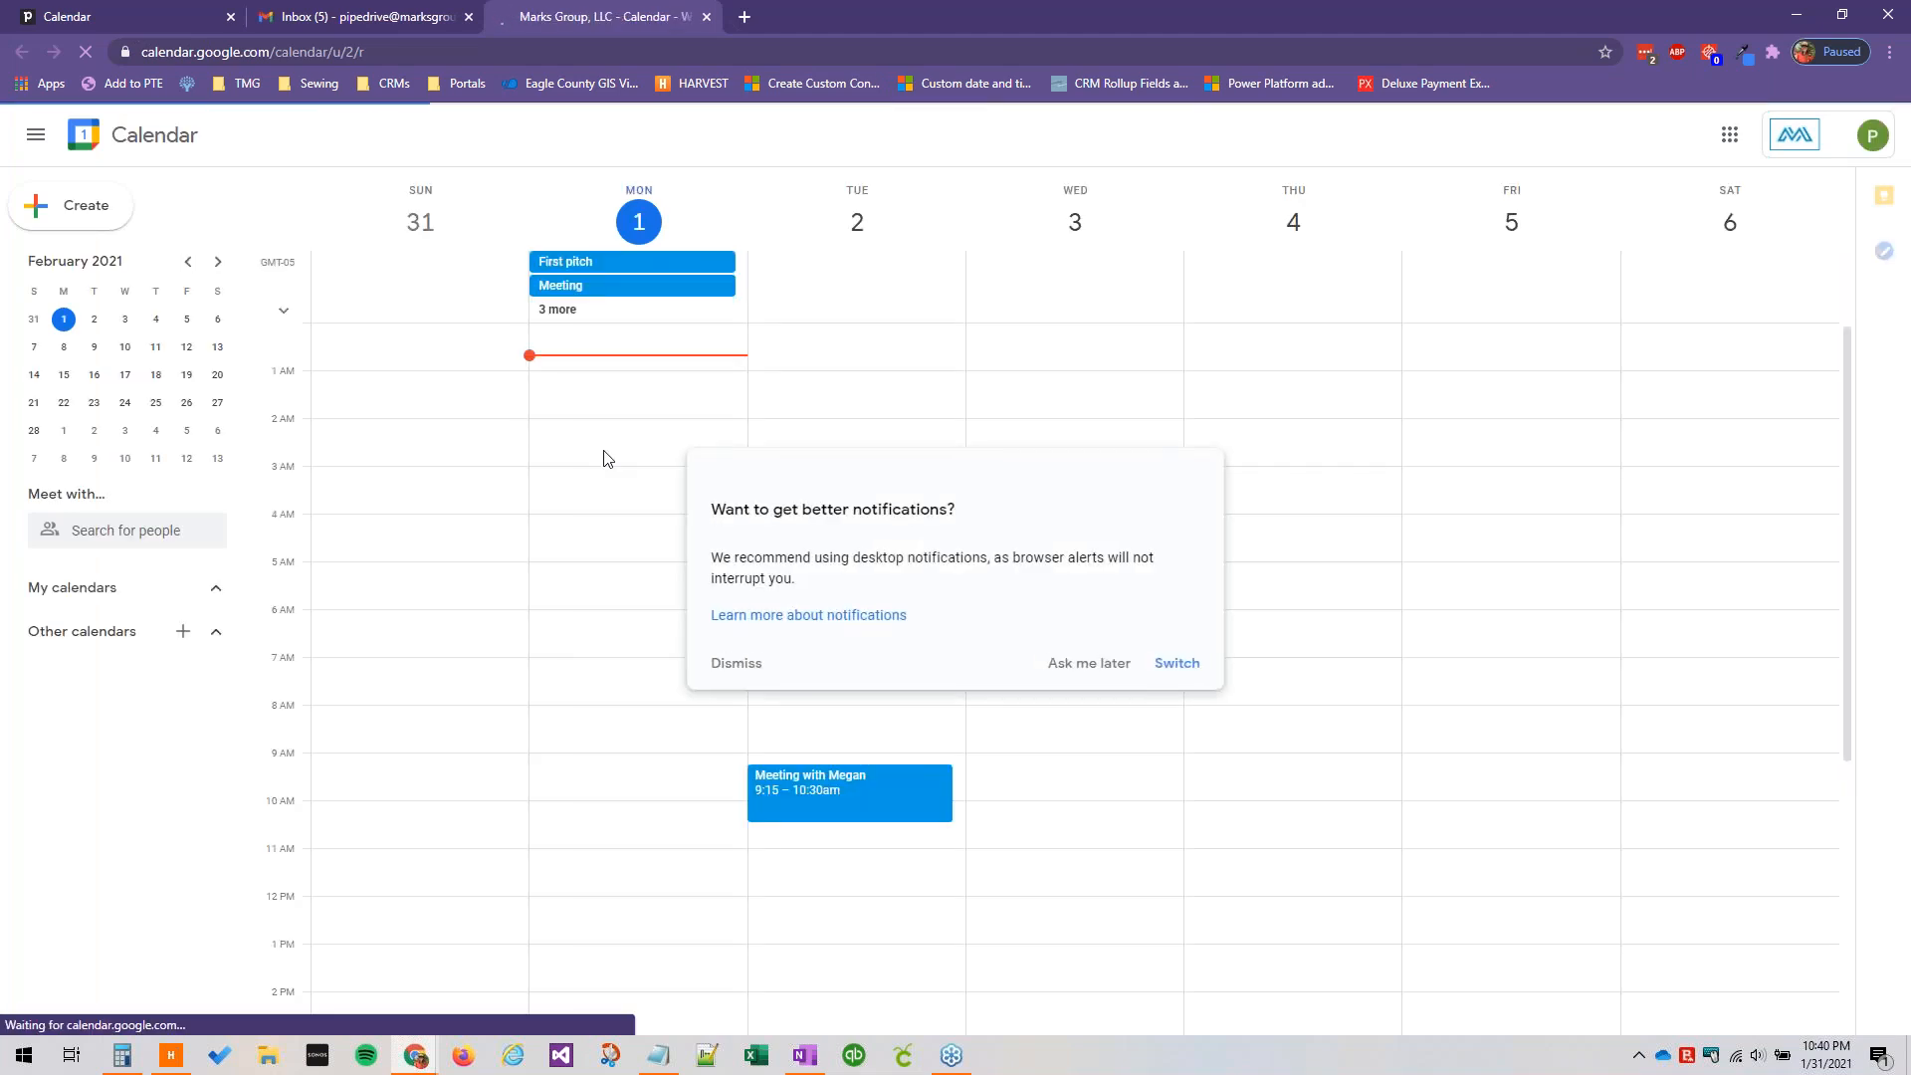
pyautogui.click(1128, 678)
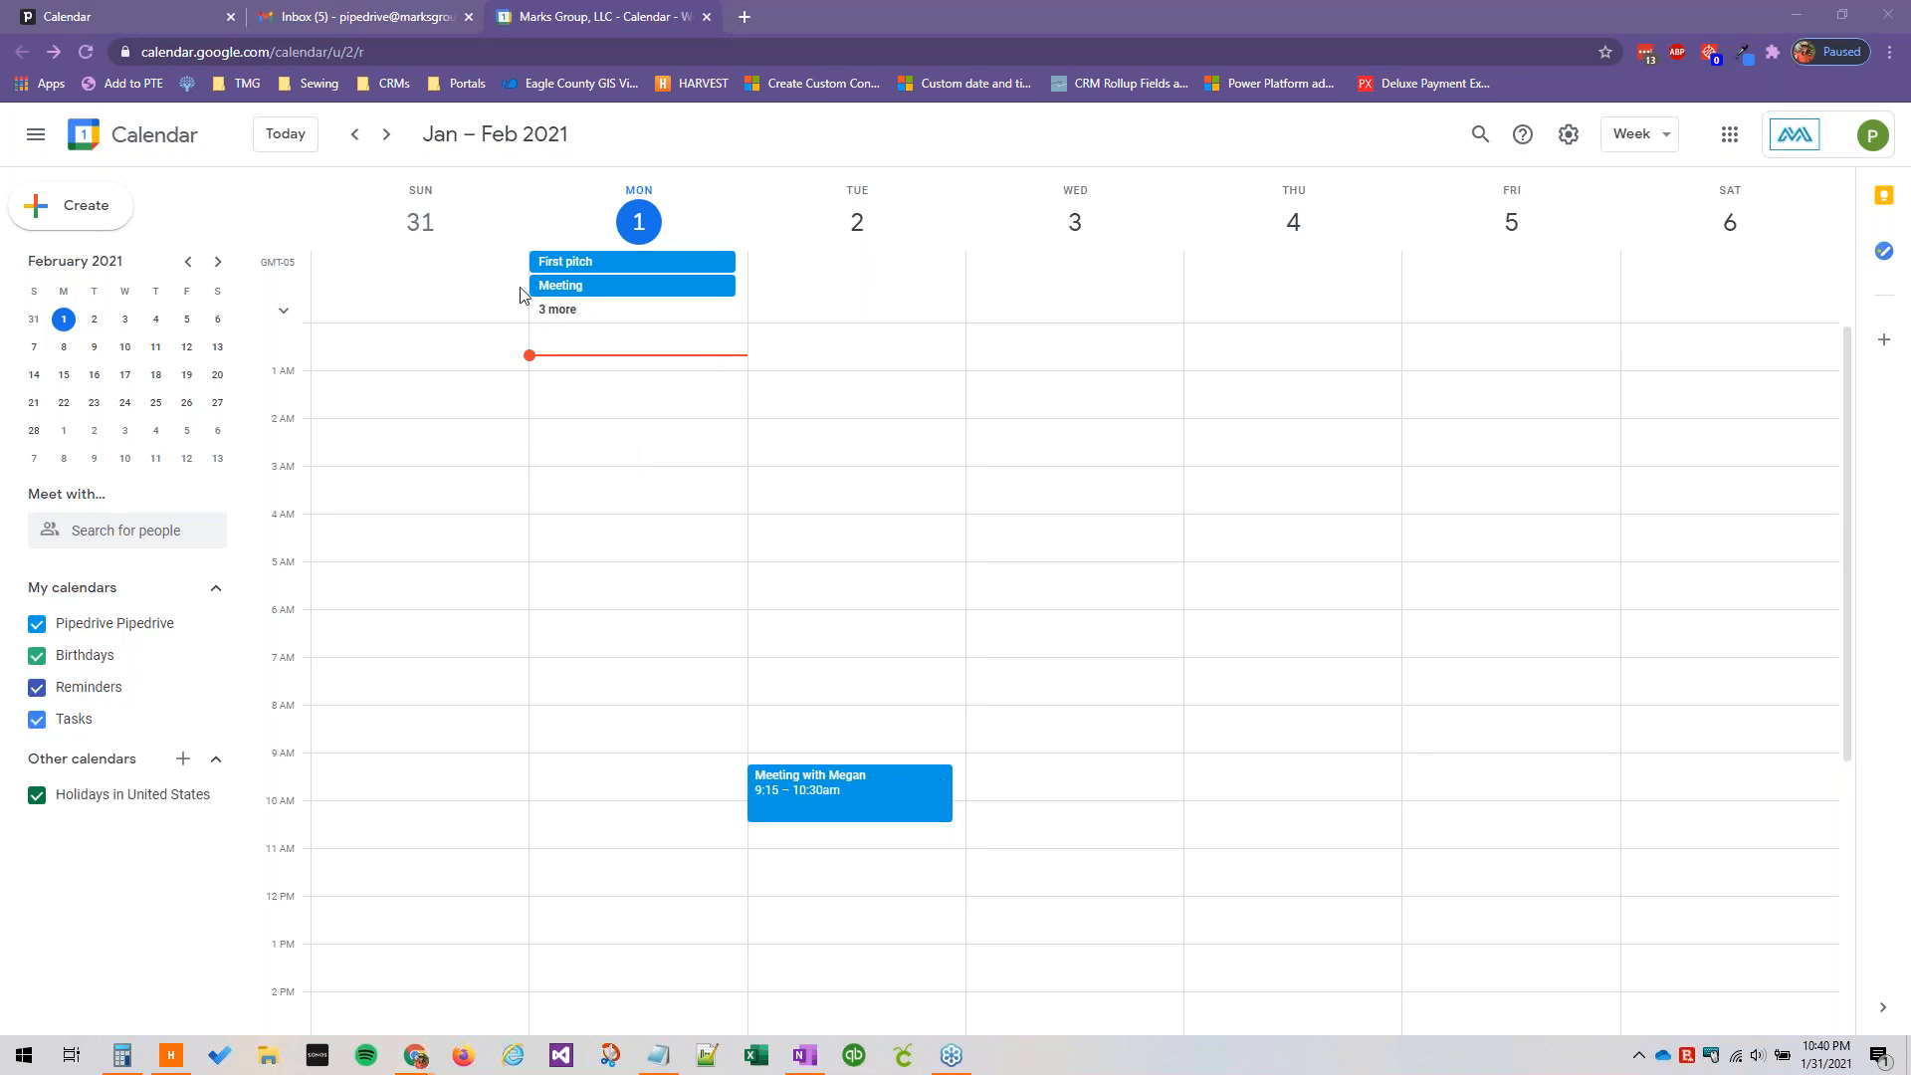
pyautogui.click(543, 309)
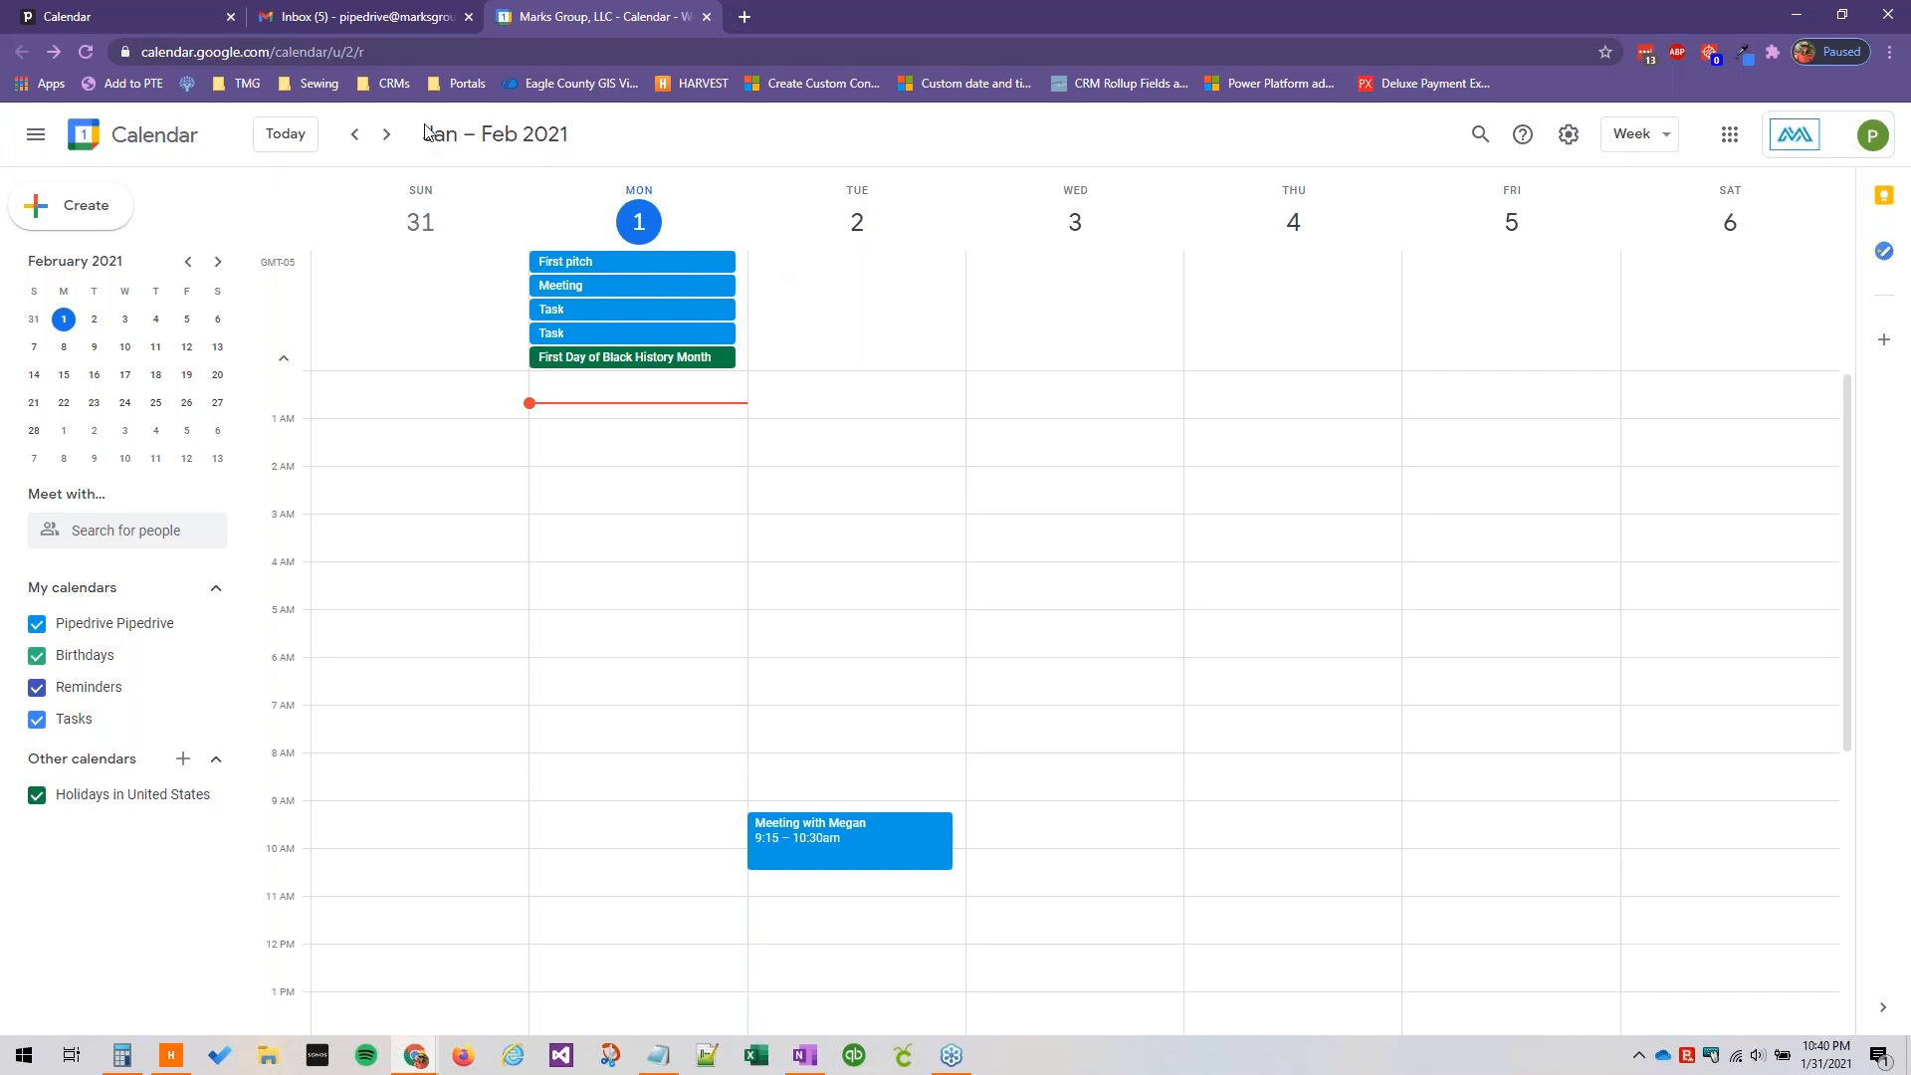
# Check Google Calendar for Test Meeting on Wednesday, and compare it with the meeting's details in Pipedrive.
pyautogui.click(348, 29)
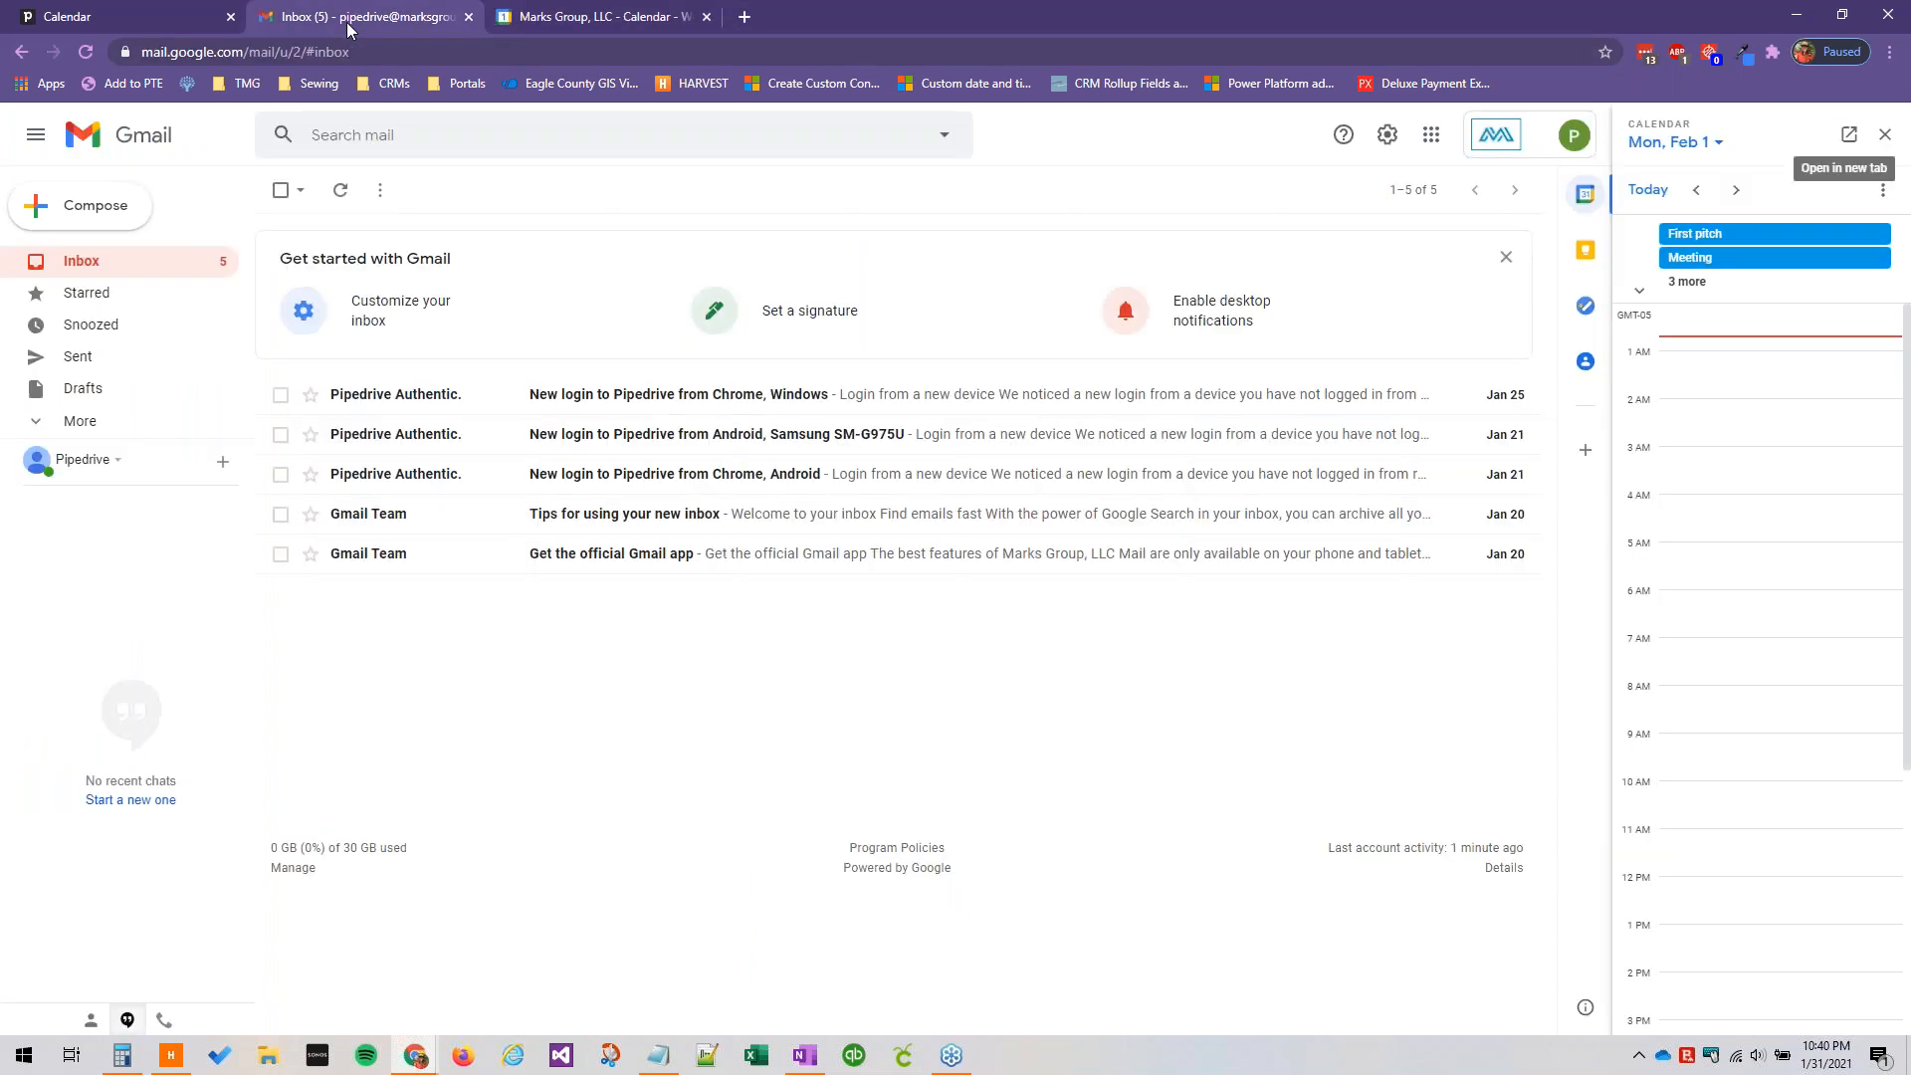
pyautogui.click(561, 24)
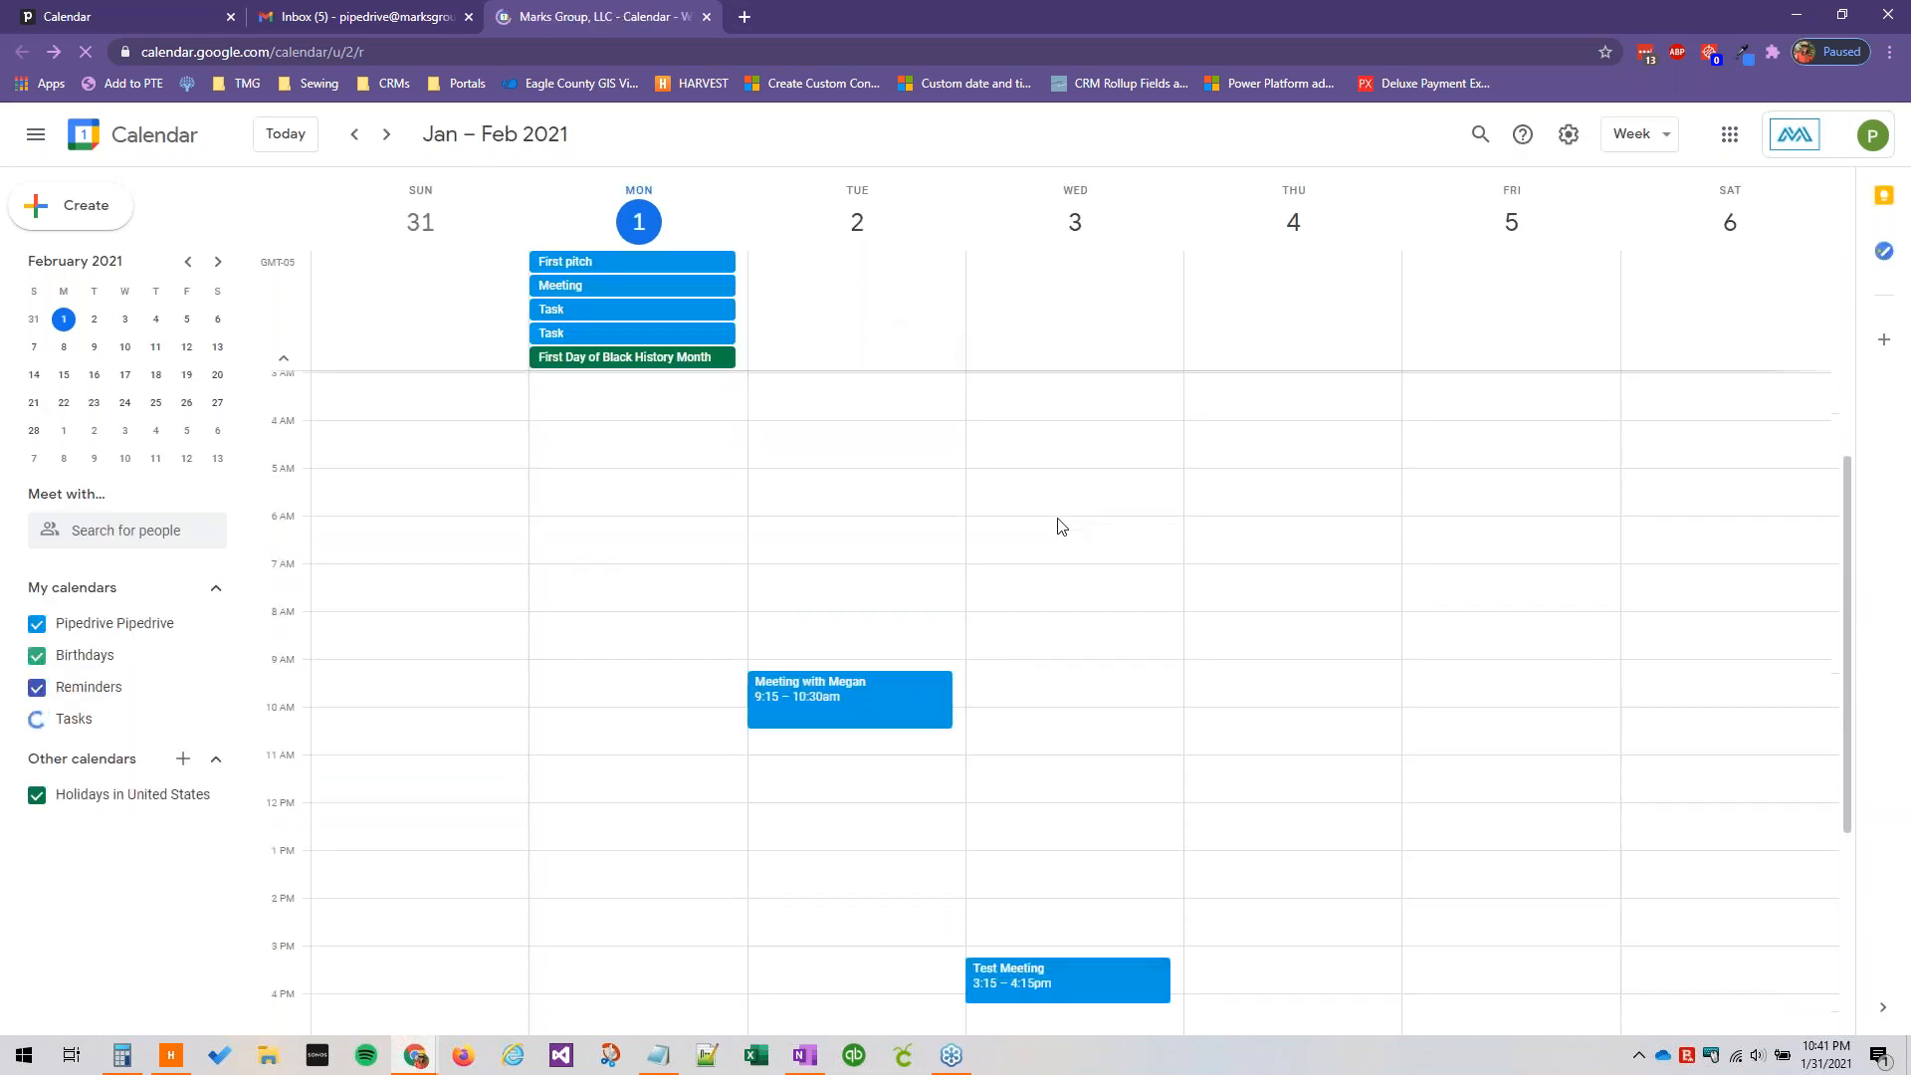
pyautogui.scroll(-5, 1062, 525)
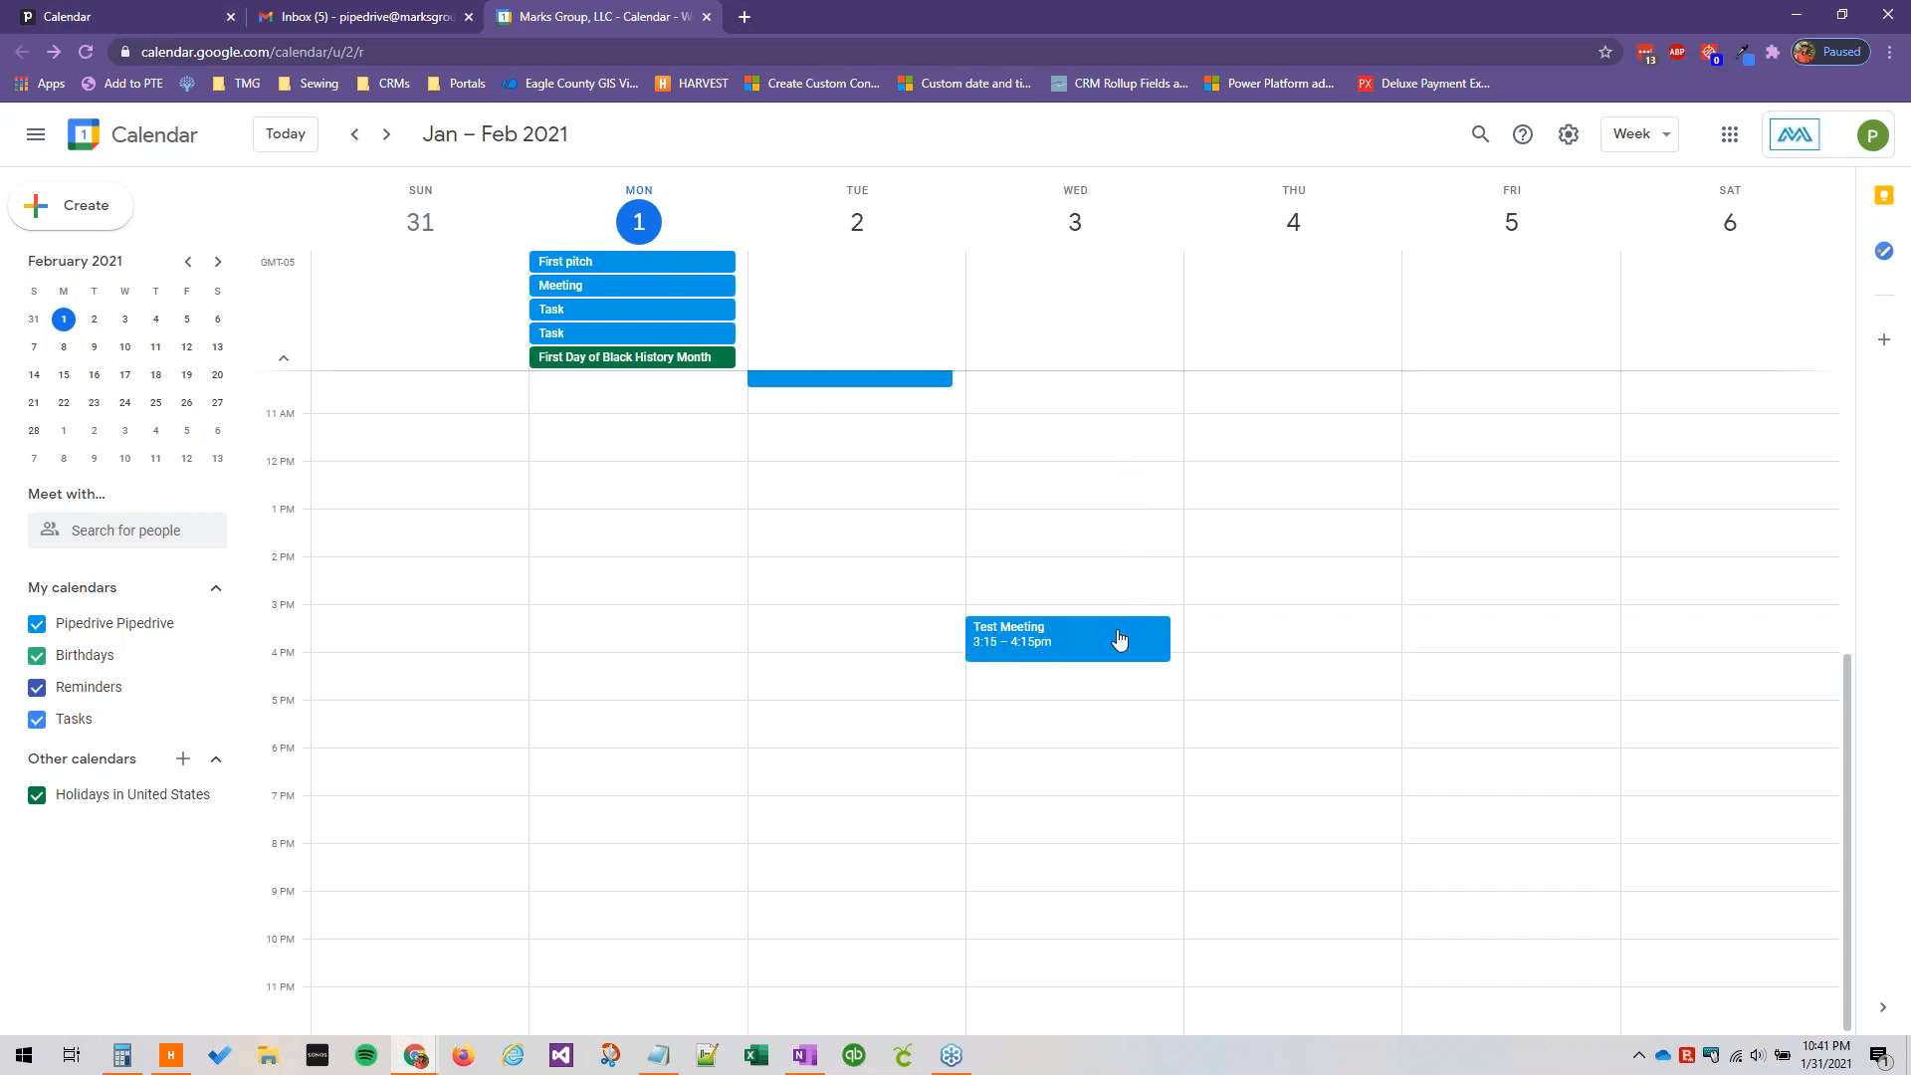
pyautogui.click(113, 24)
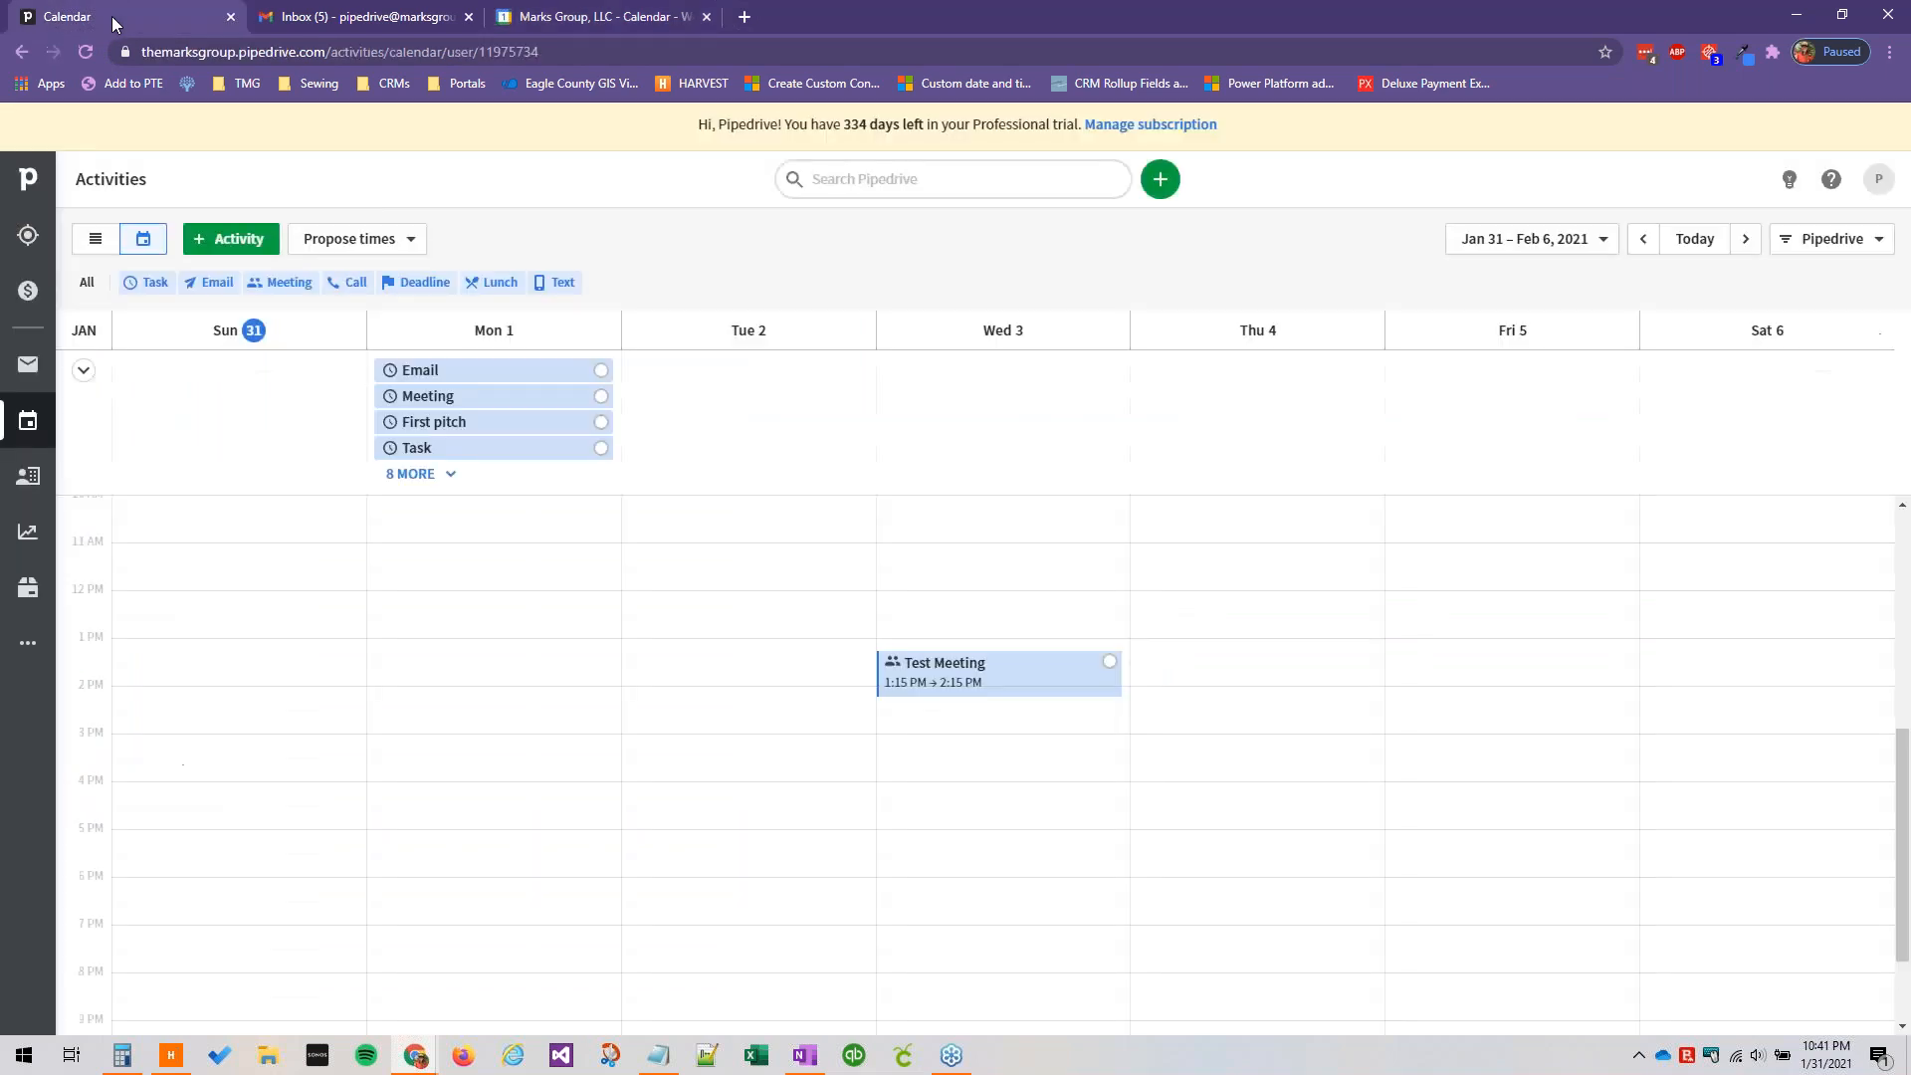
pyautogui.click(1057, 694)
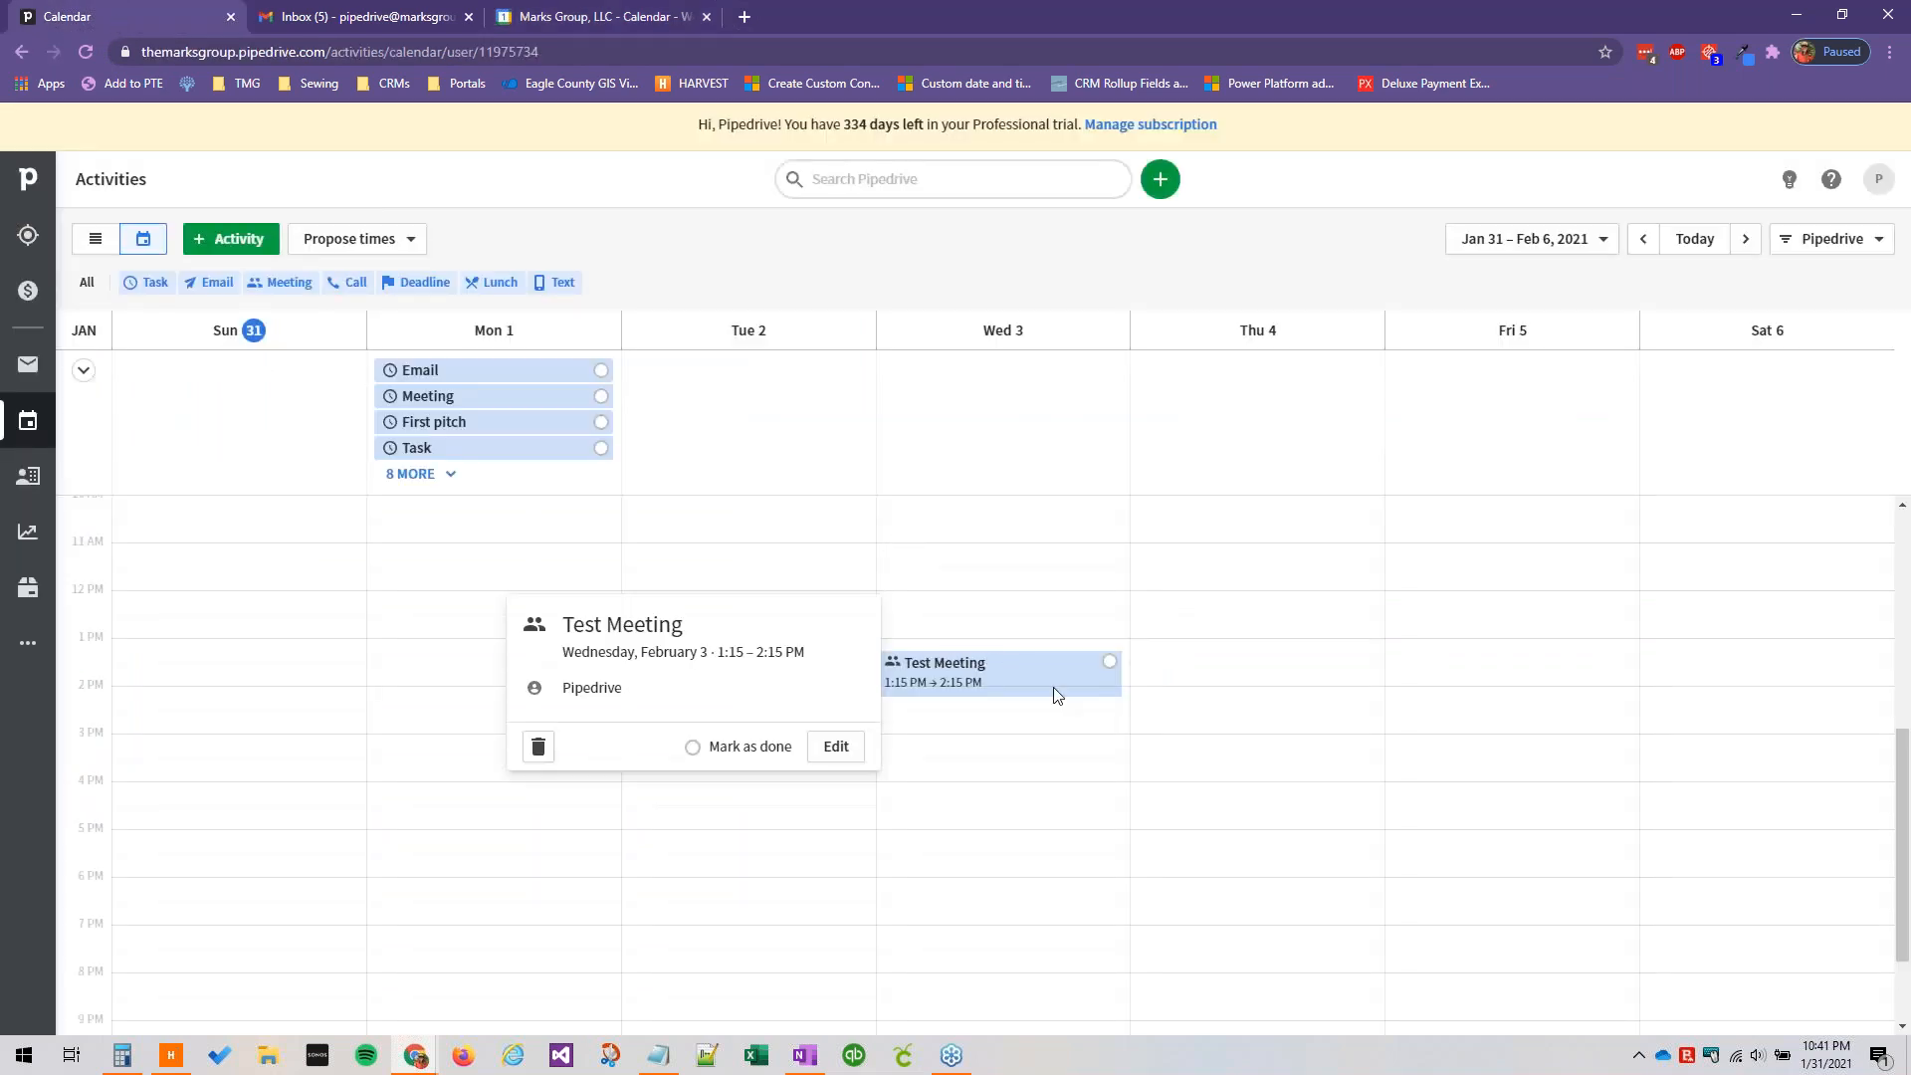
pyautogui.click(1024, 784)
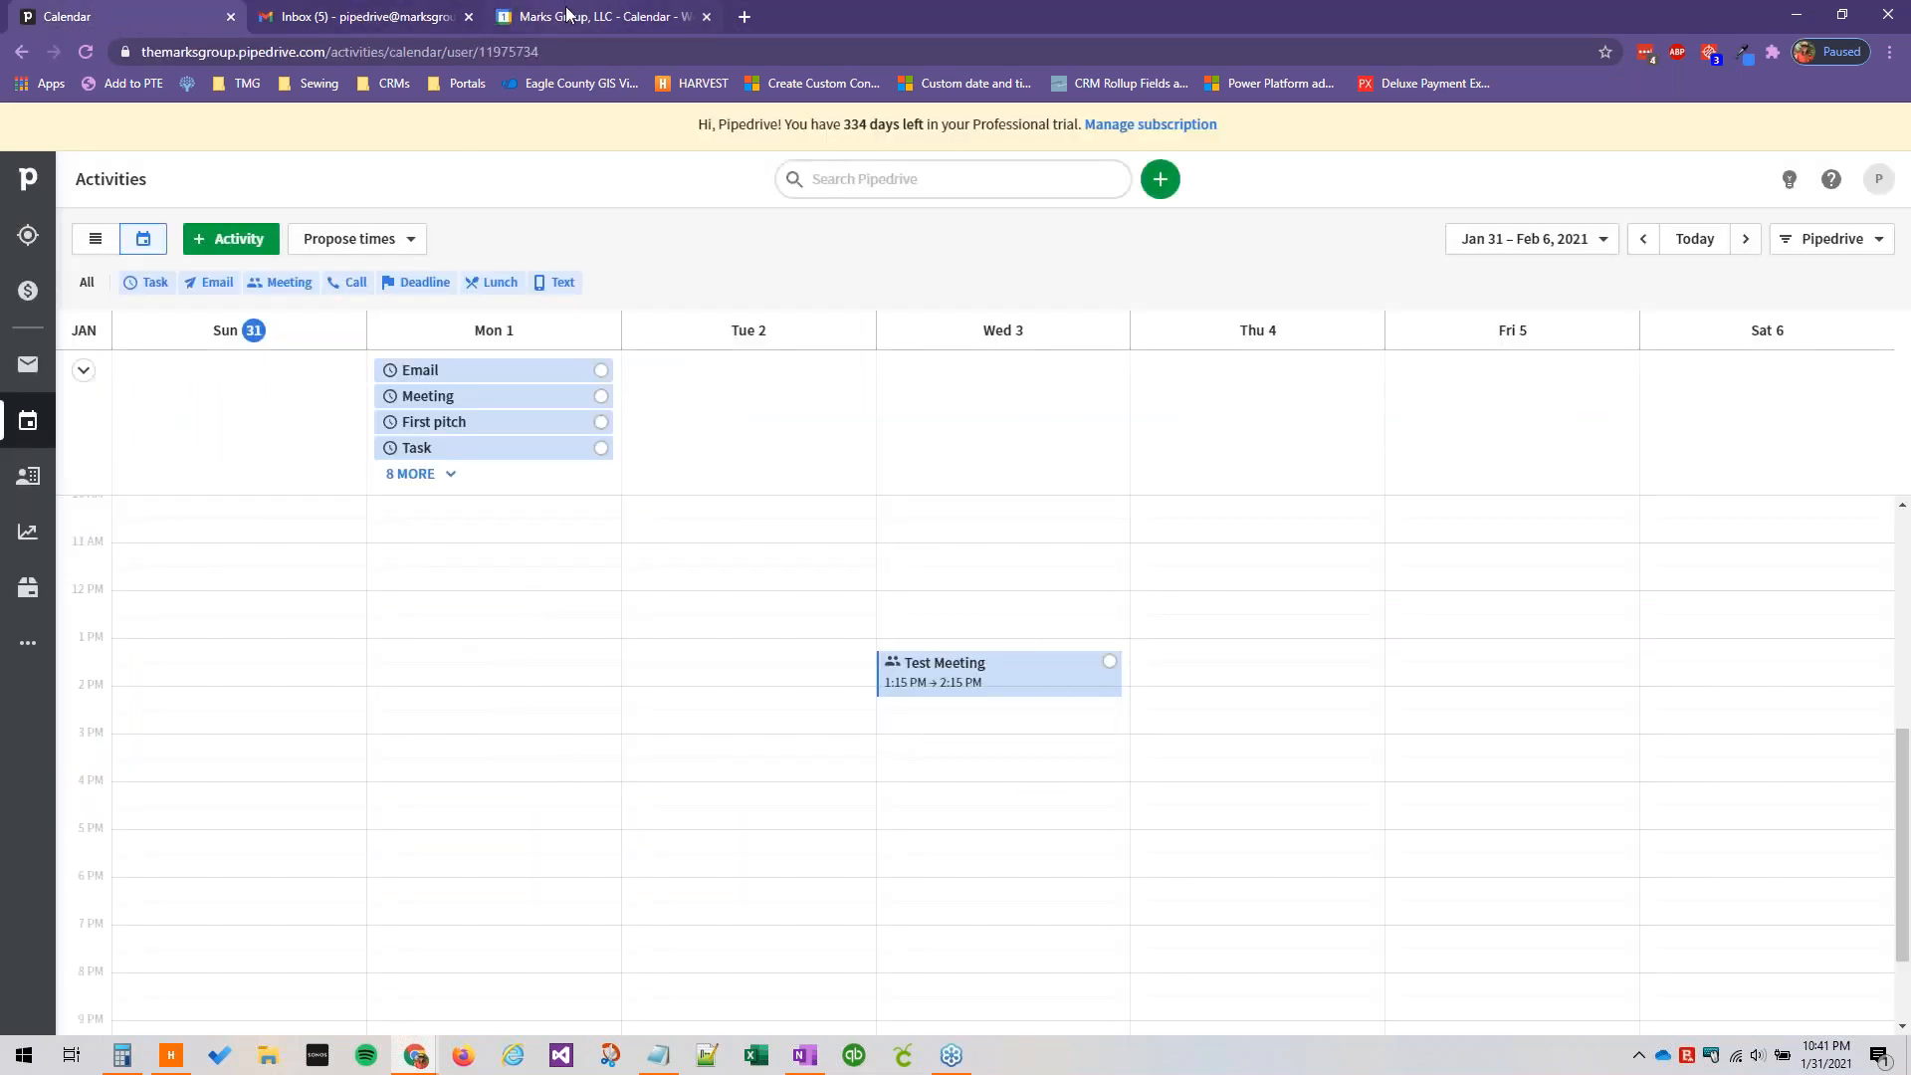
# Switch to Google Calendar and delete Test Meeting on Wednesday, February 3, dismissing the event details tip.
pyautogui.click(594, 17)
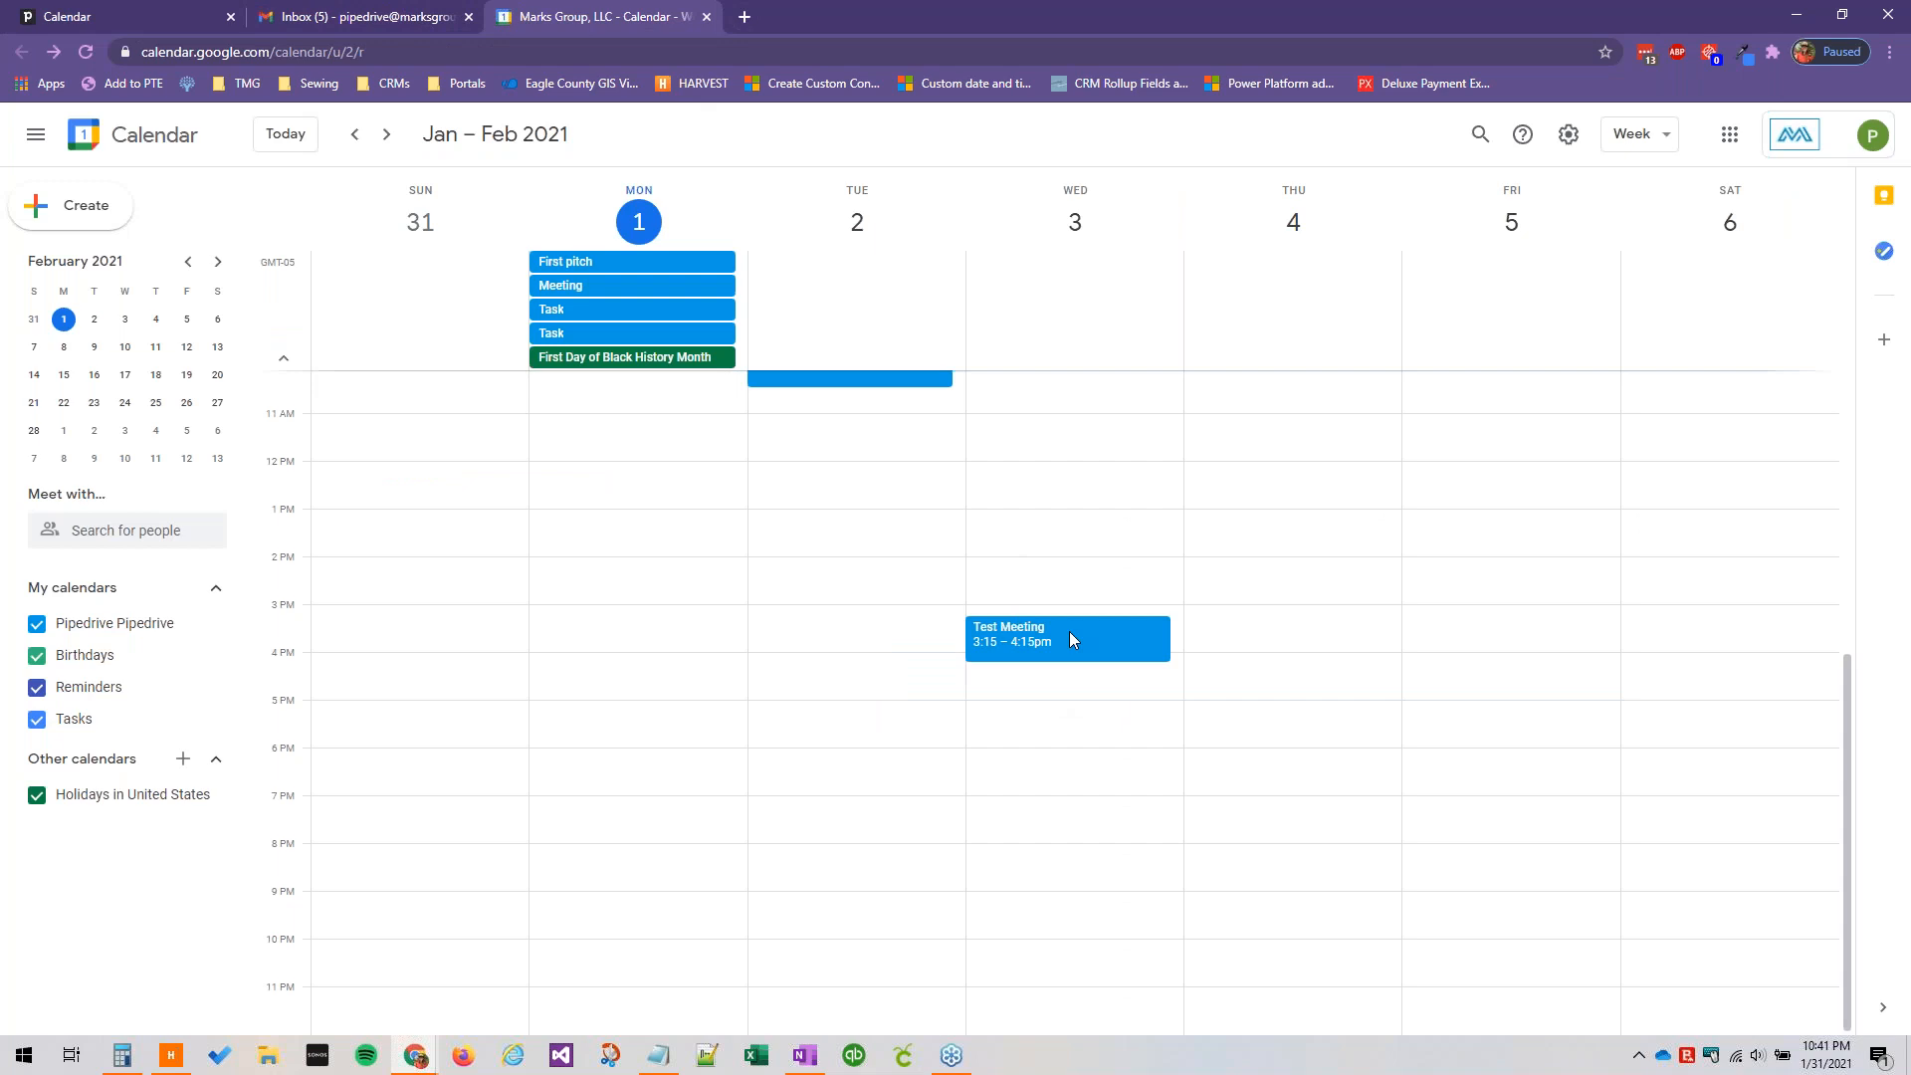
pyautogui.click(1095, 643)
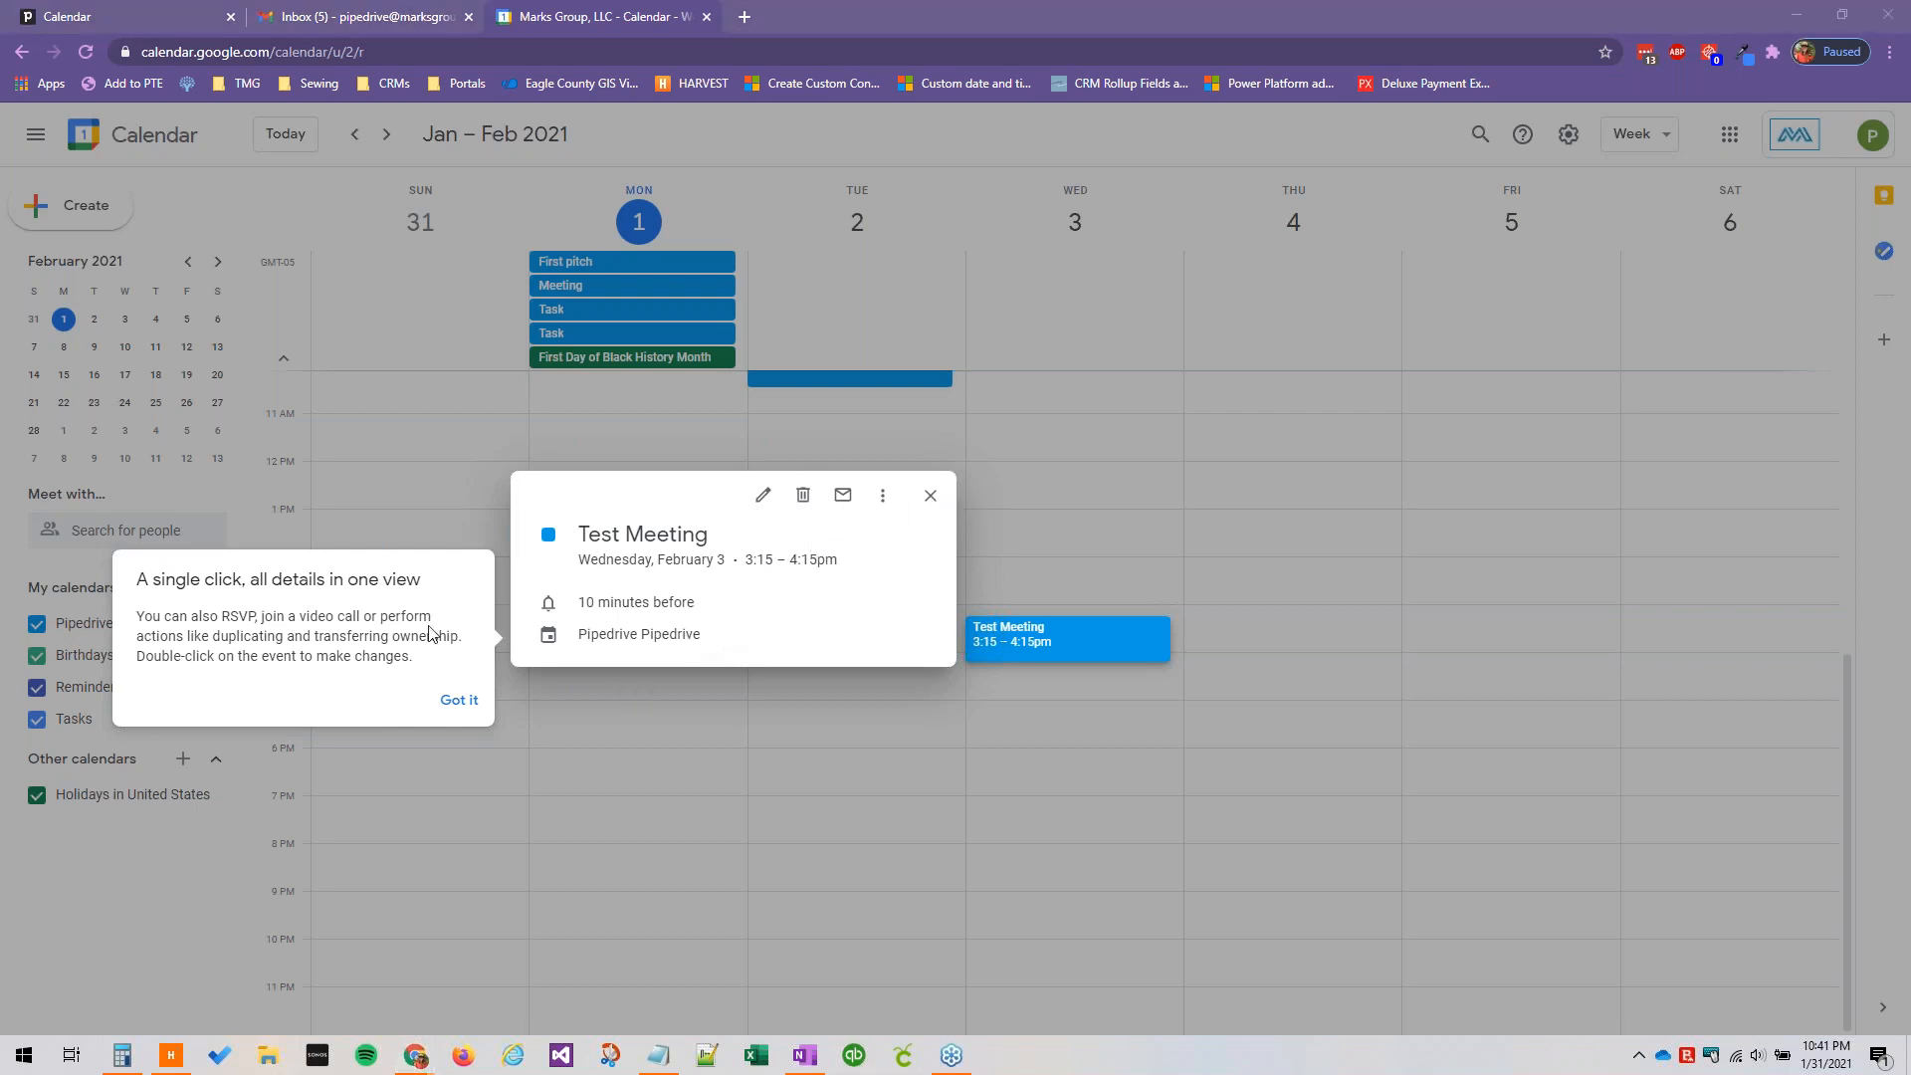
pyautogui.click(459, 700)
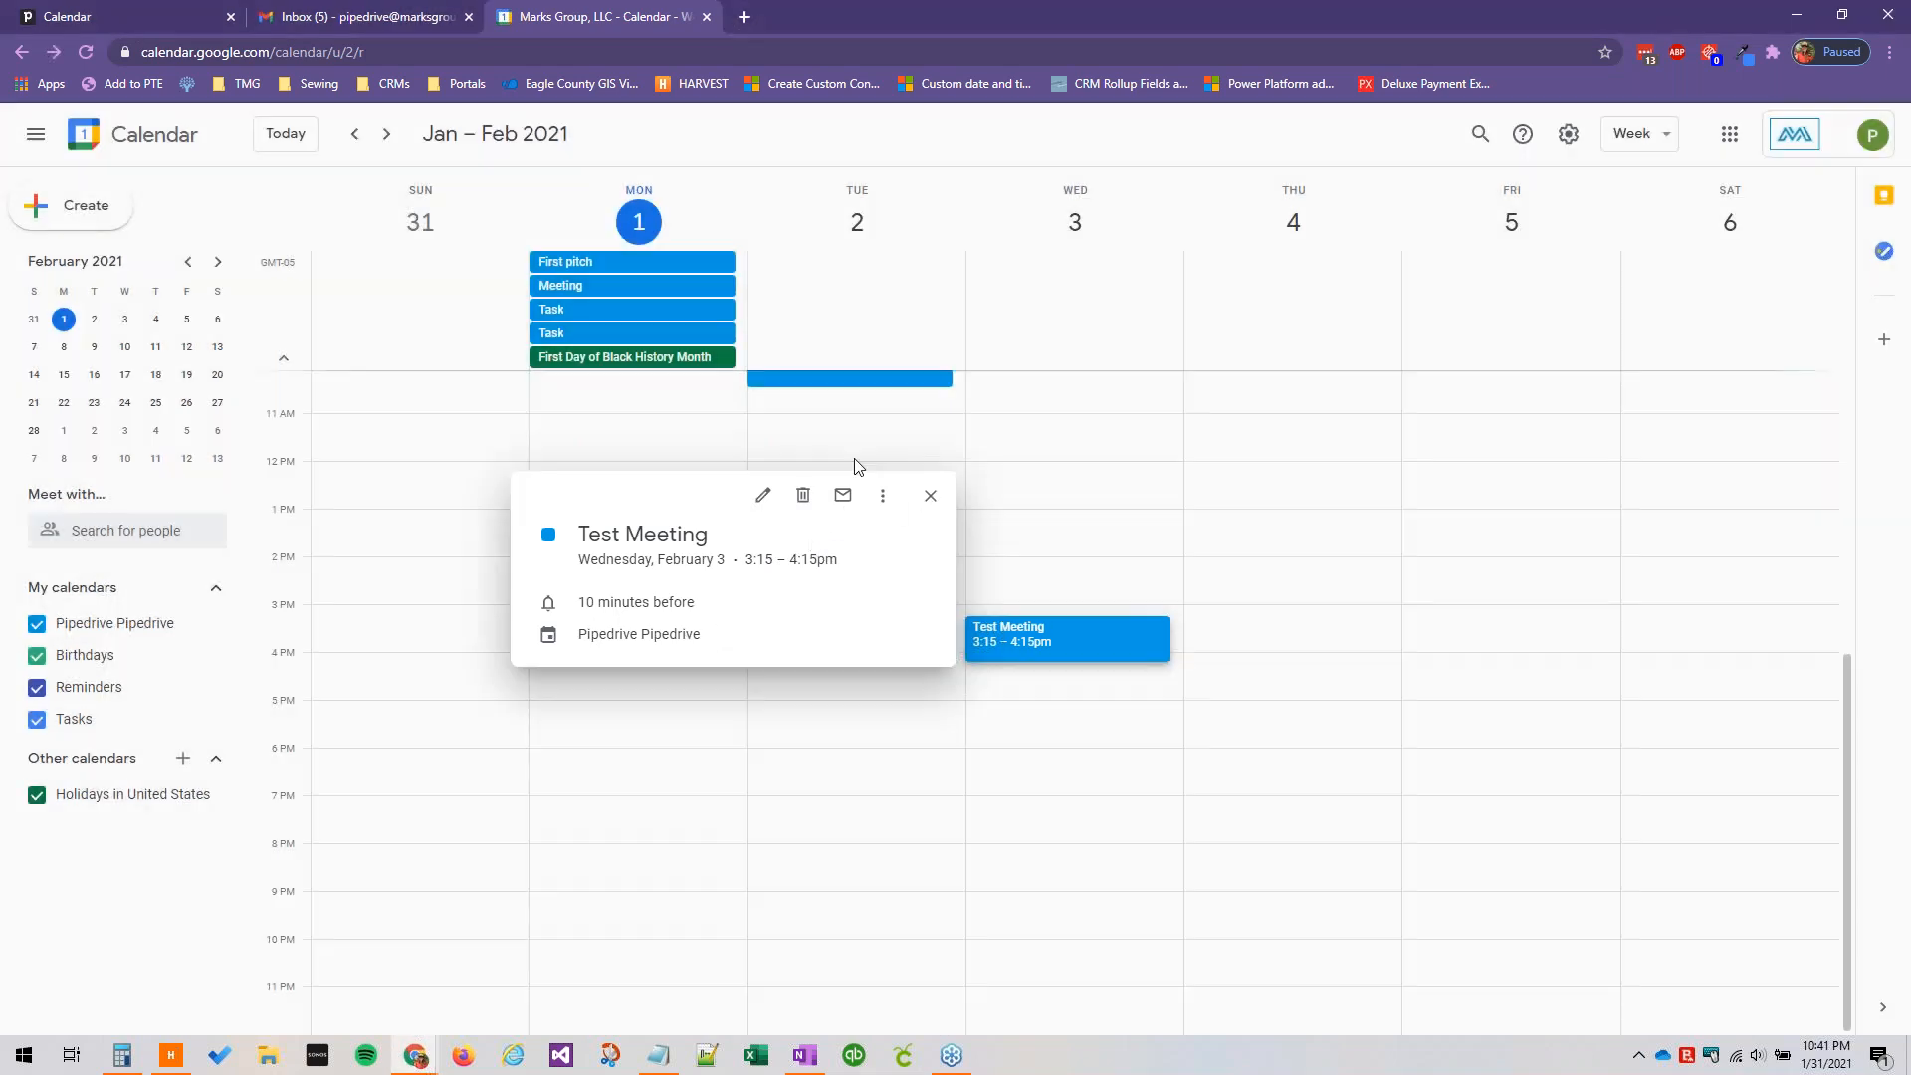
pyautogui.click(804, 496)
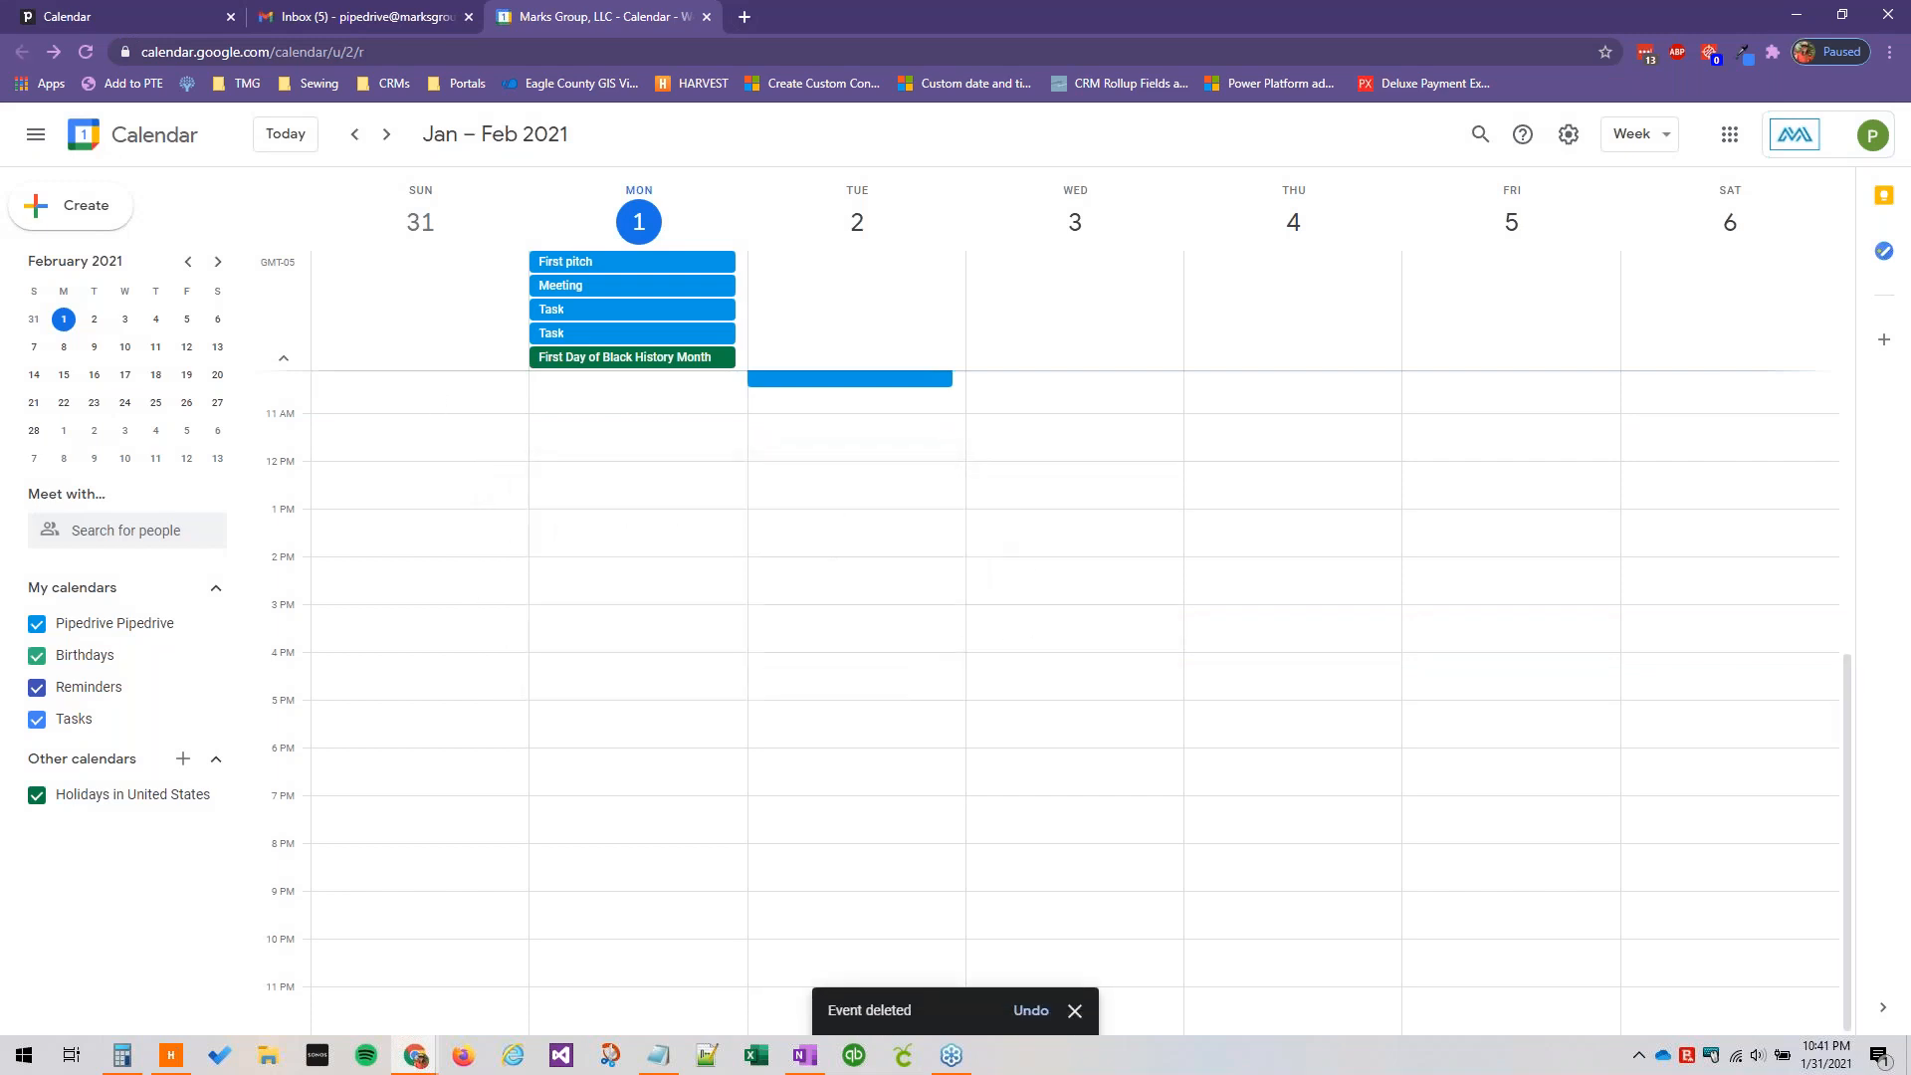
# Switch to Pipedrive, reload its activities calendar, and check whether the Test Meeting deletion has synced.
pyautogui.click(345, 17)
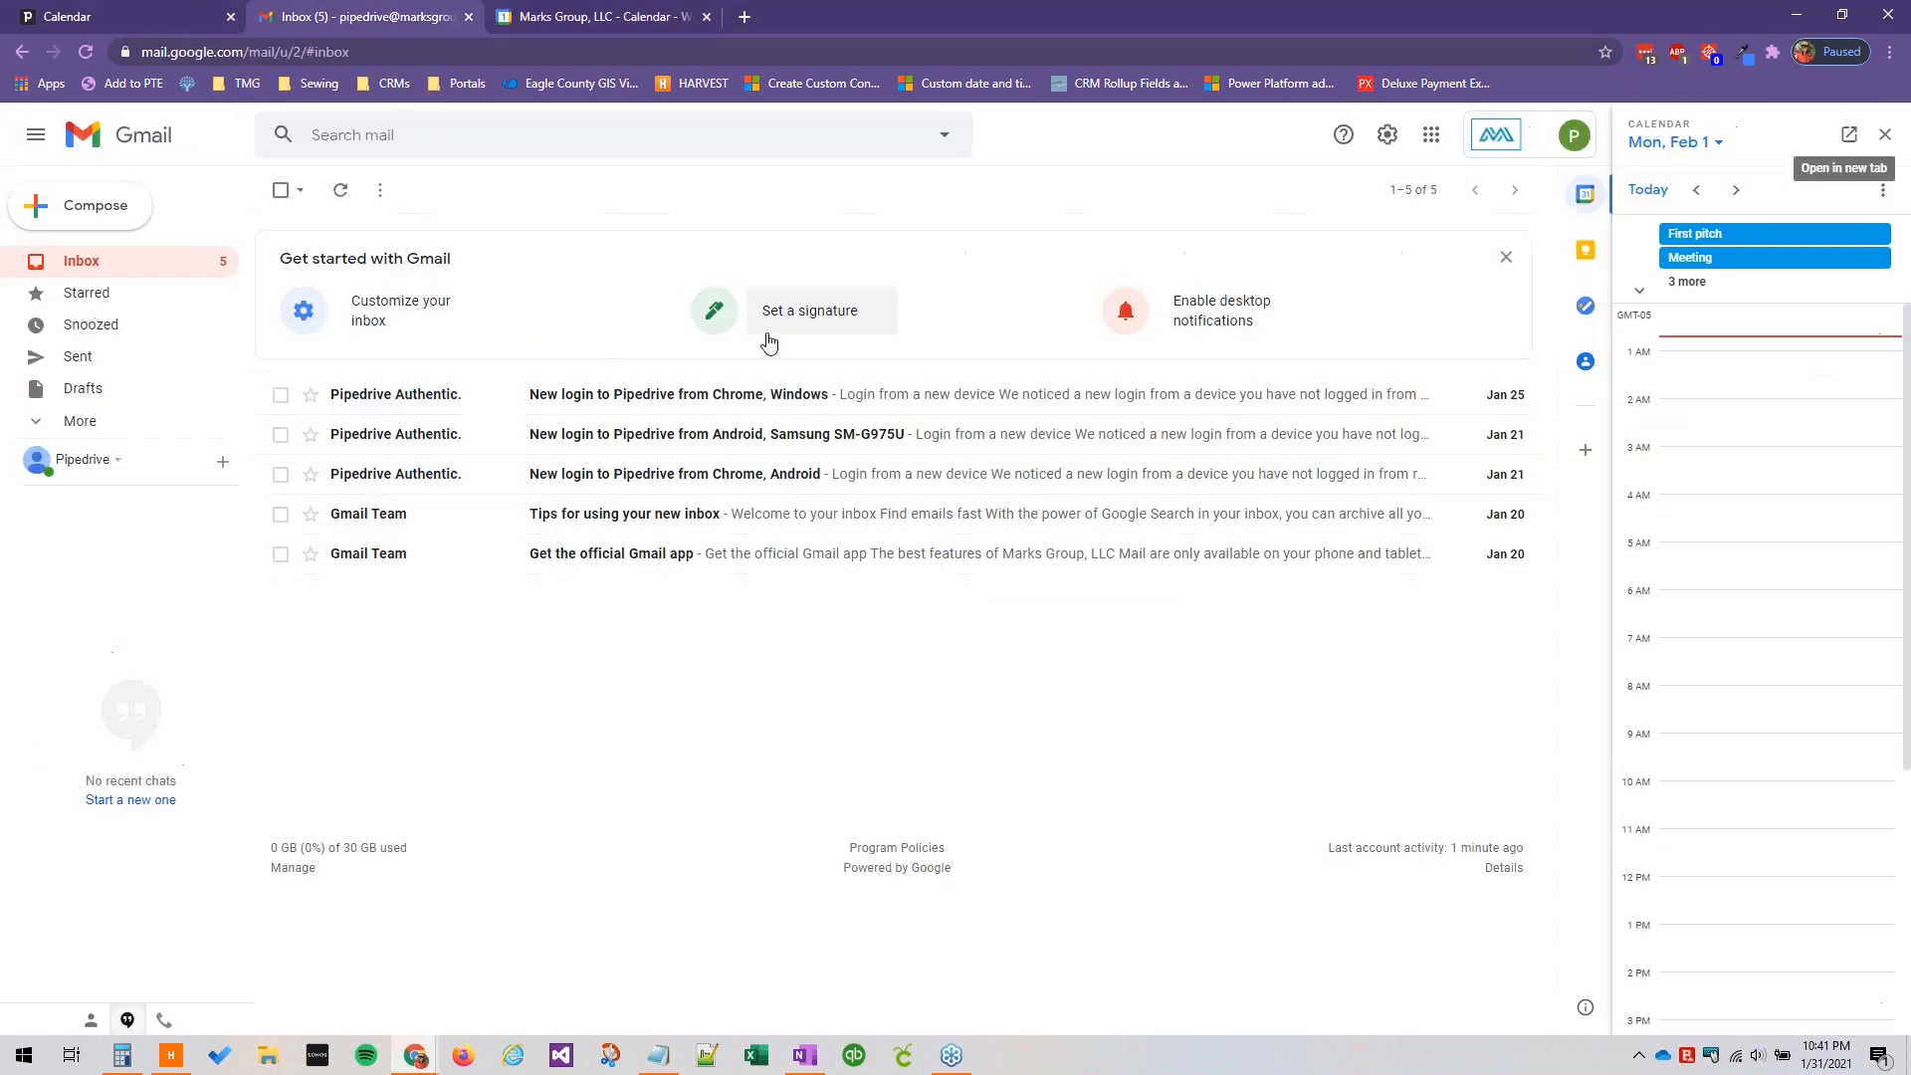
pyautogui.click(122, 30)
pyautogui.press('F5')
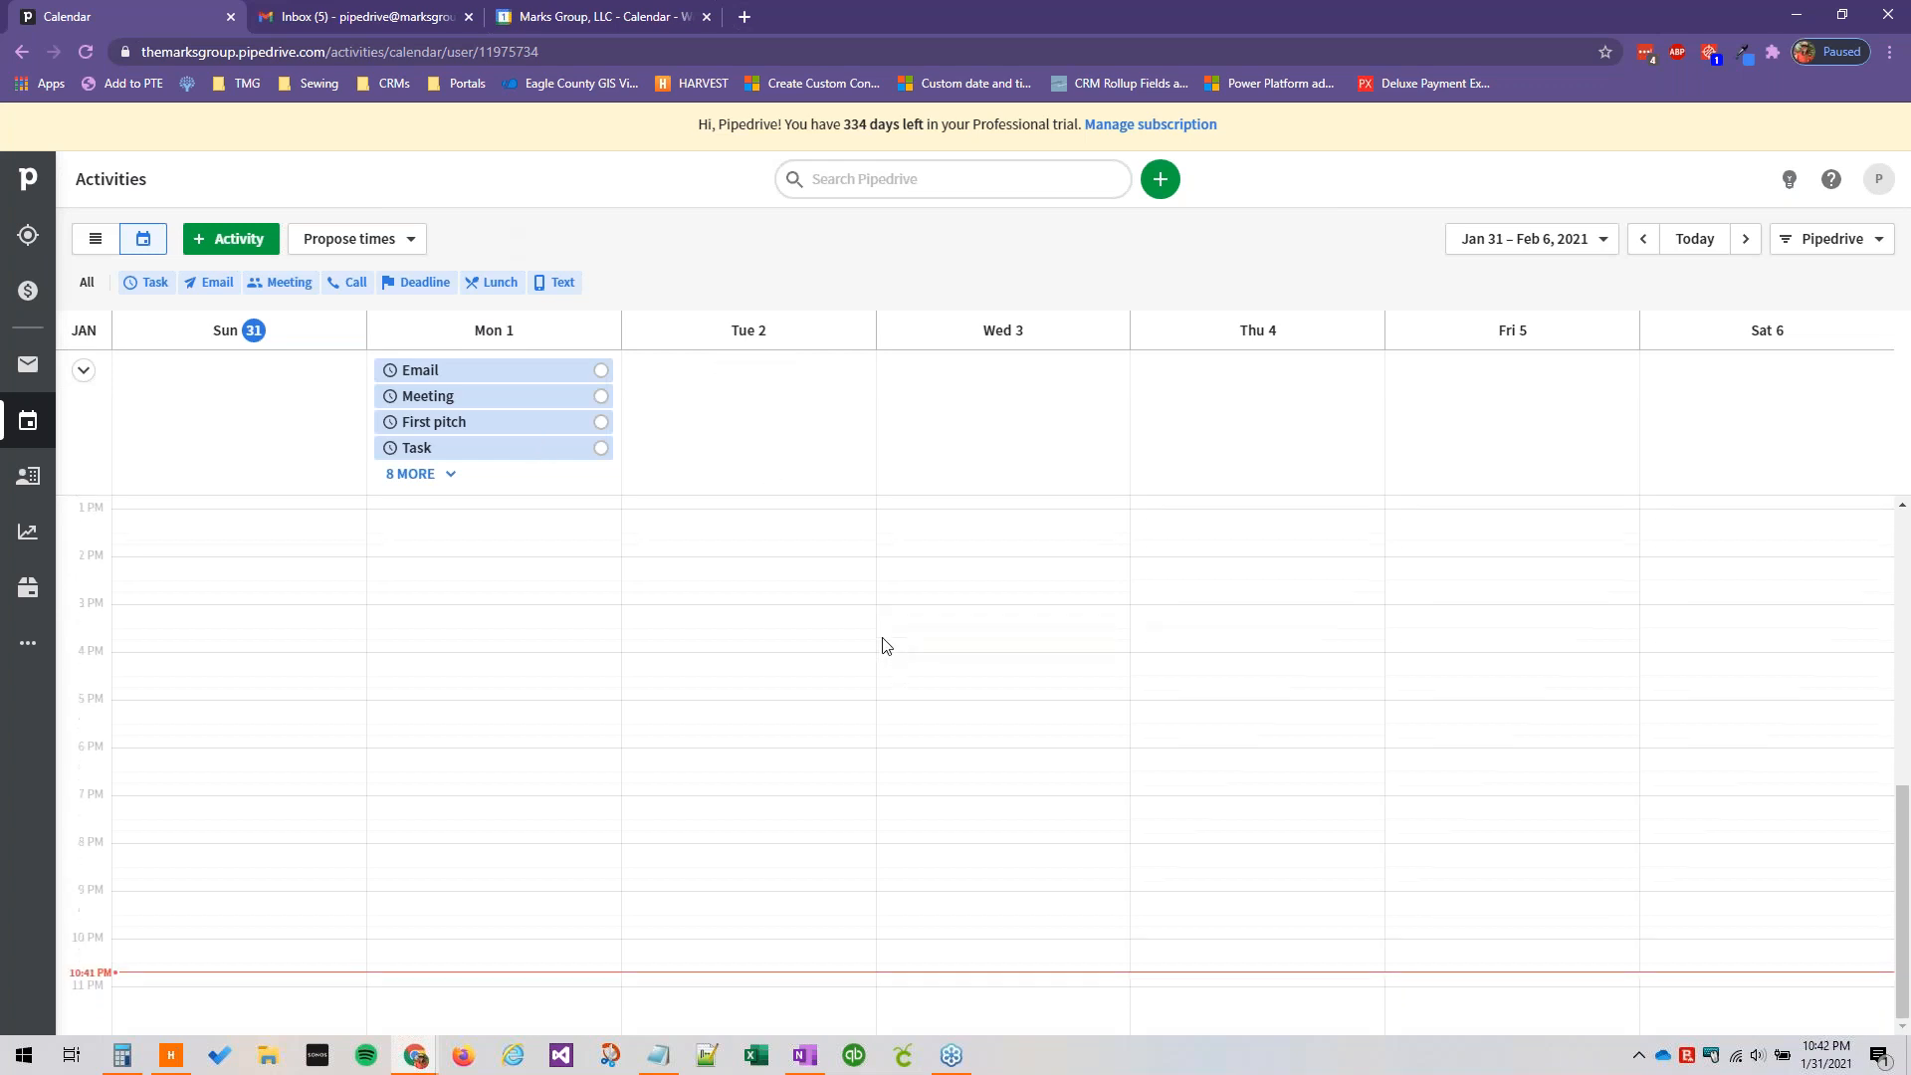
pyautogui.scroll(5, 886, 618)
pyautogui.scroll(-2, 889, 582)
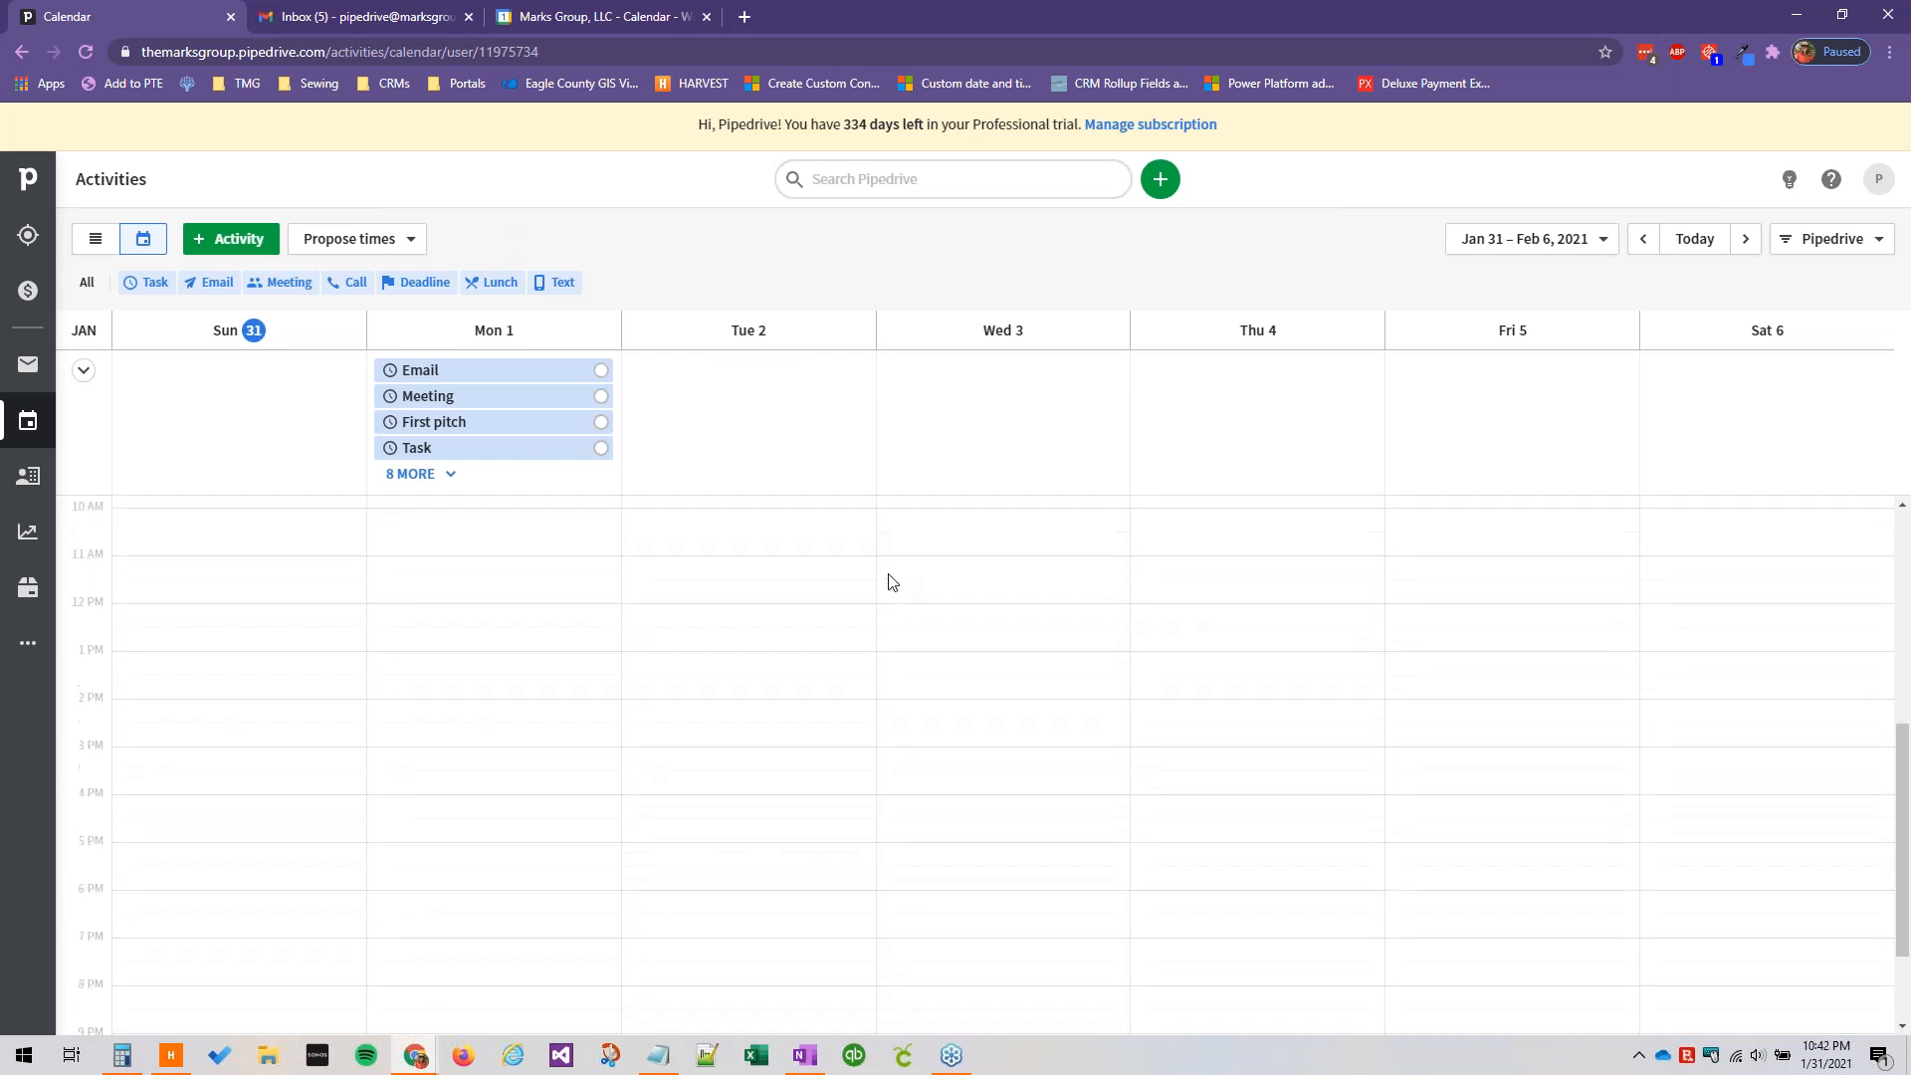
pyautogui.scroll(1, 888, 583)
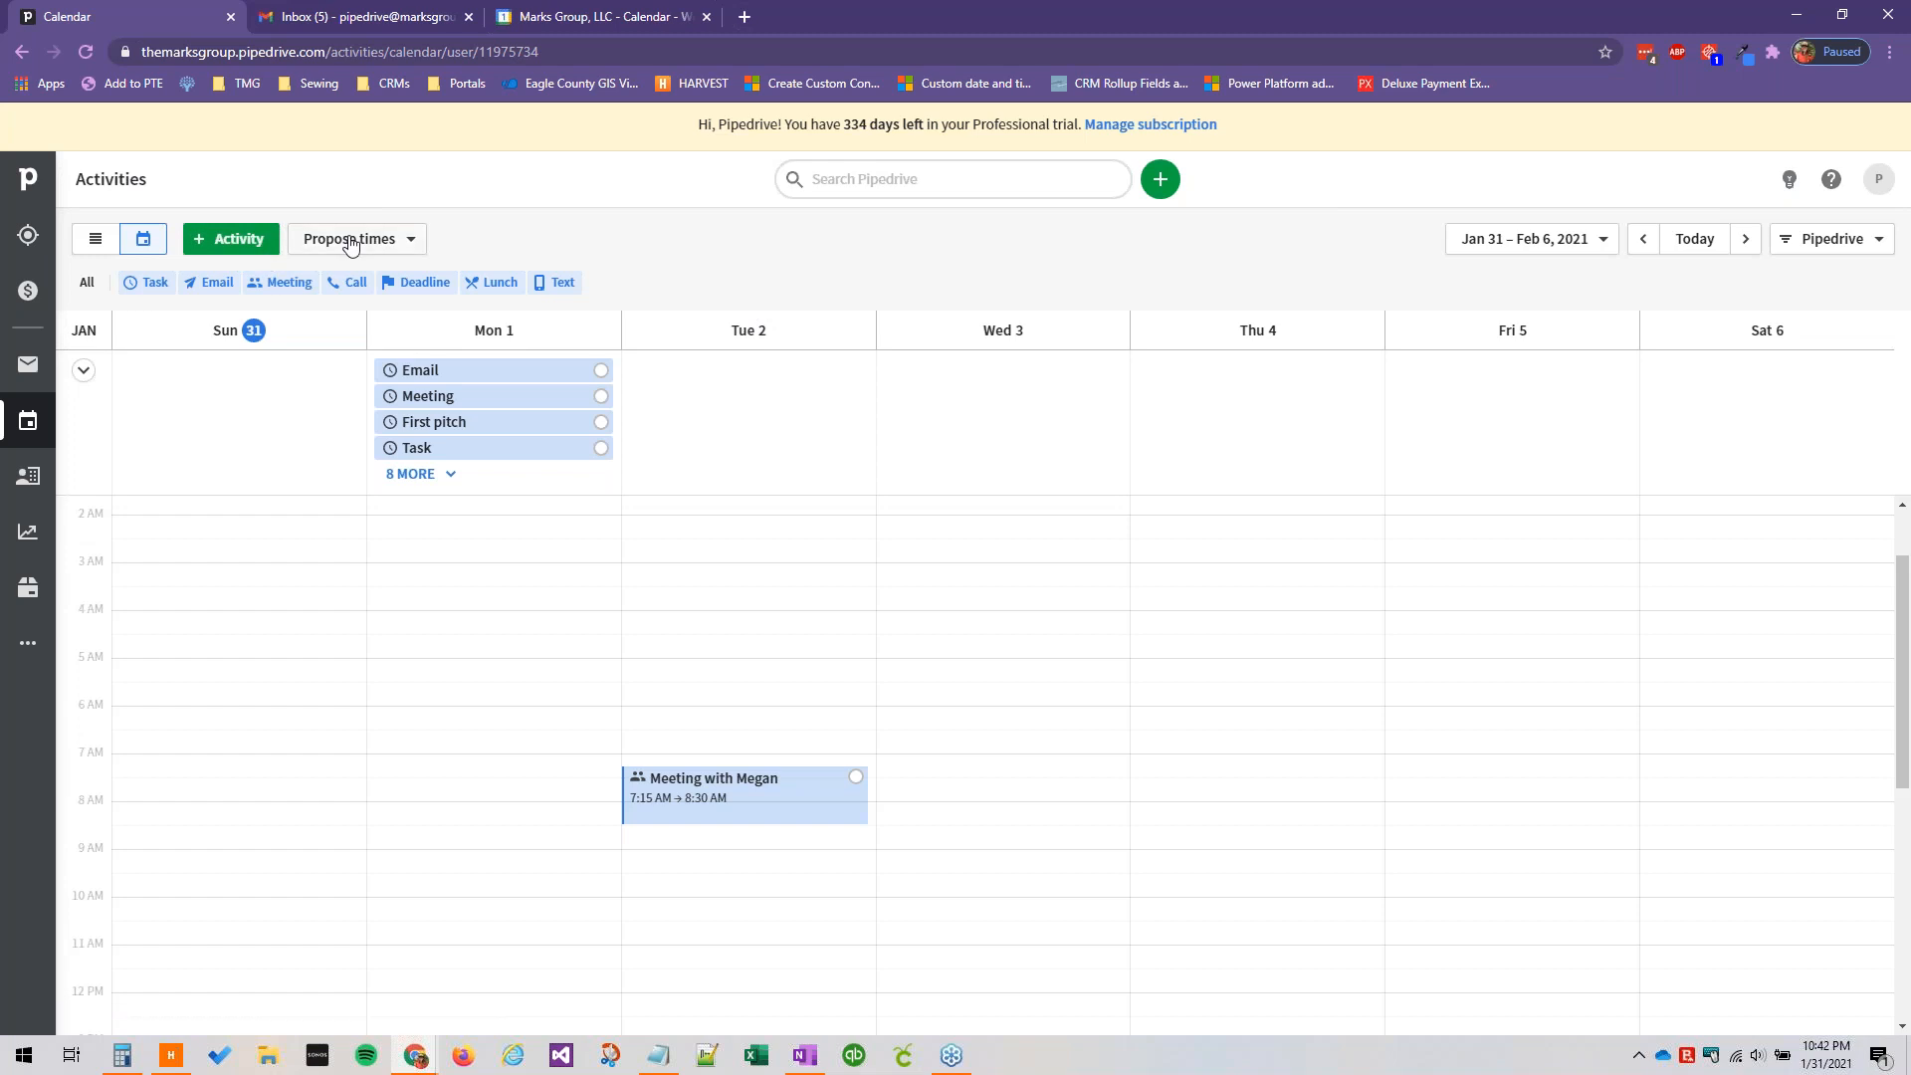
pyautogui.click(28, 644)
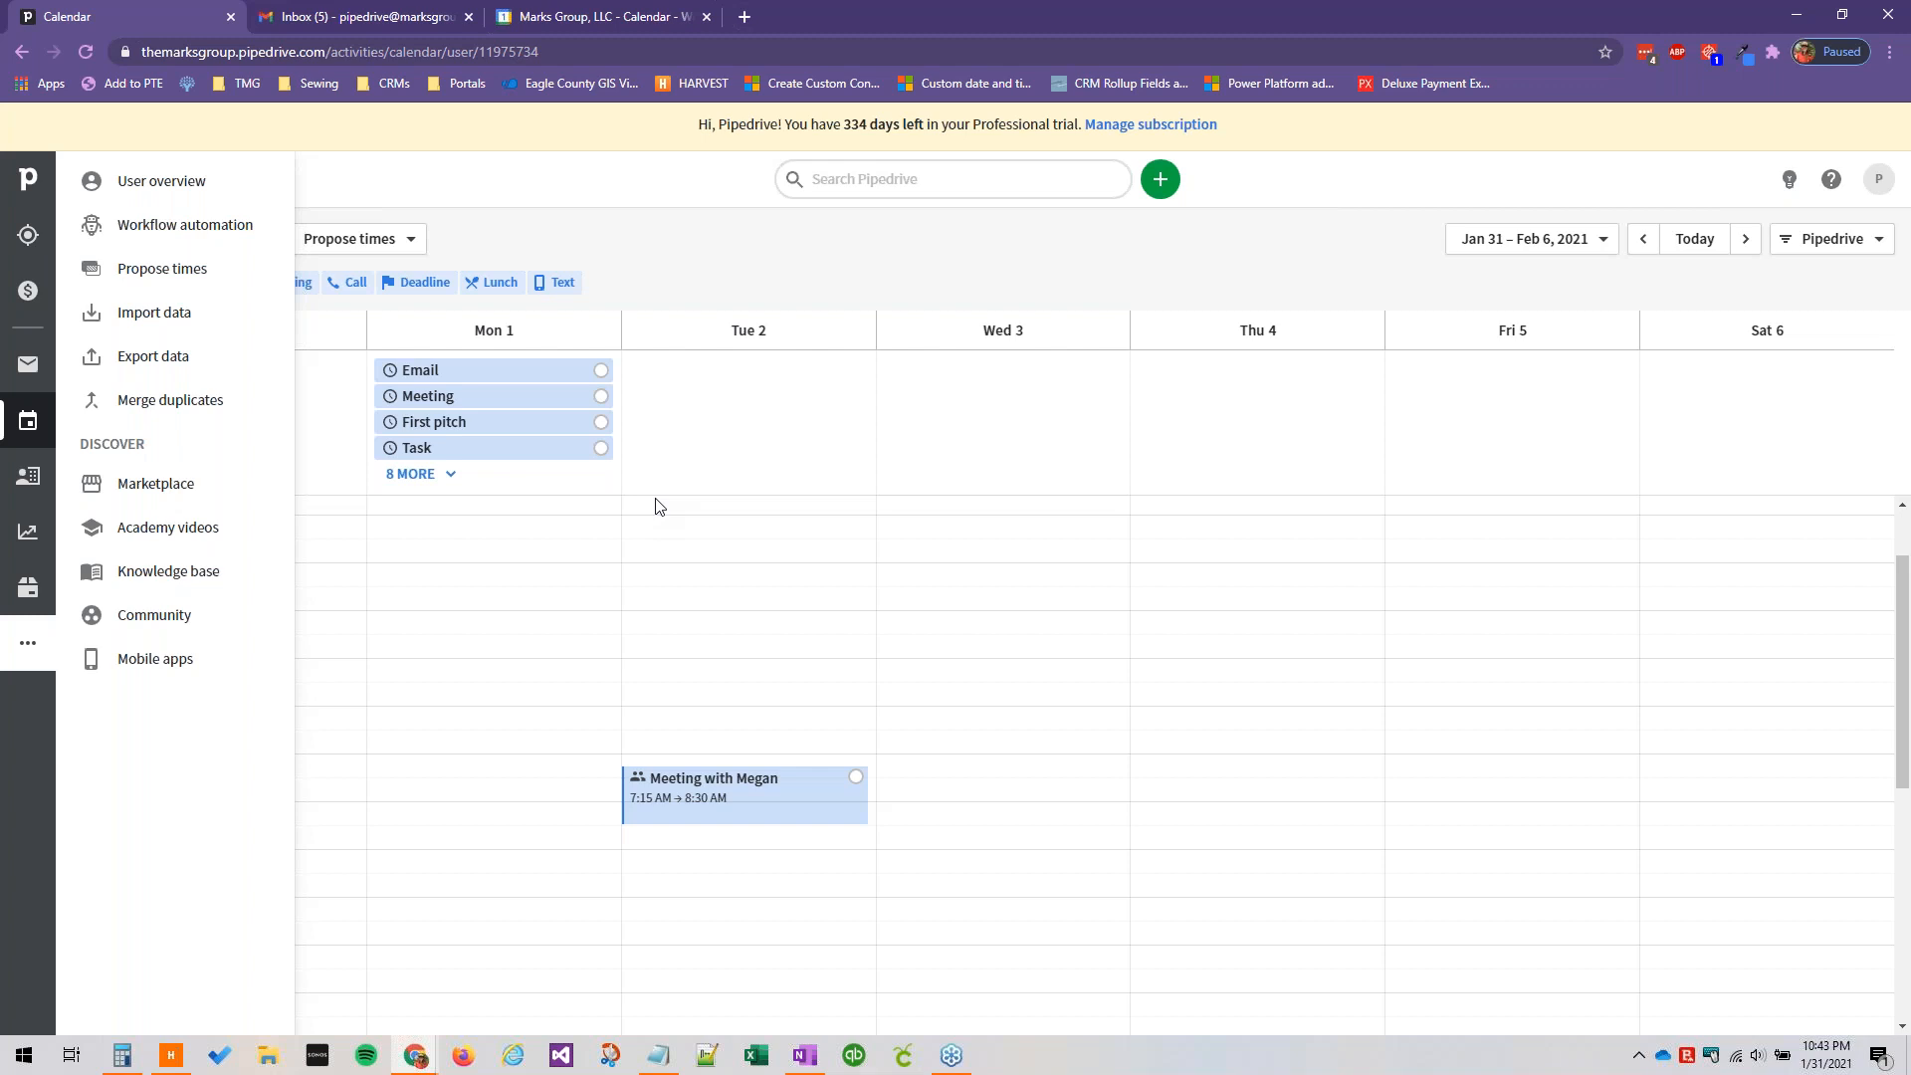
pyautogui.click(415, 514)
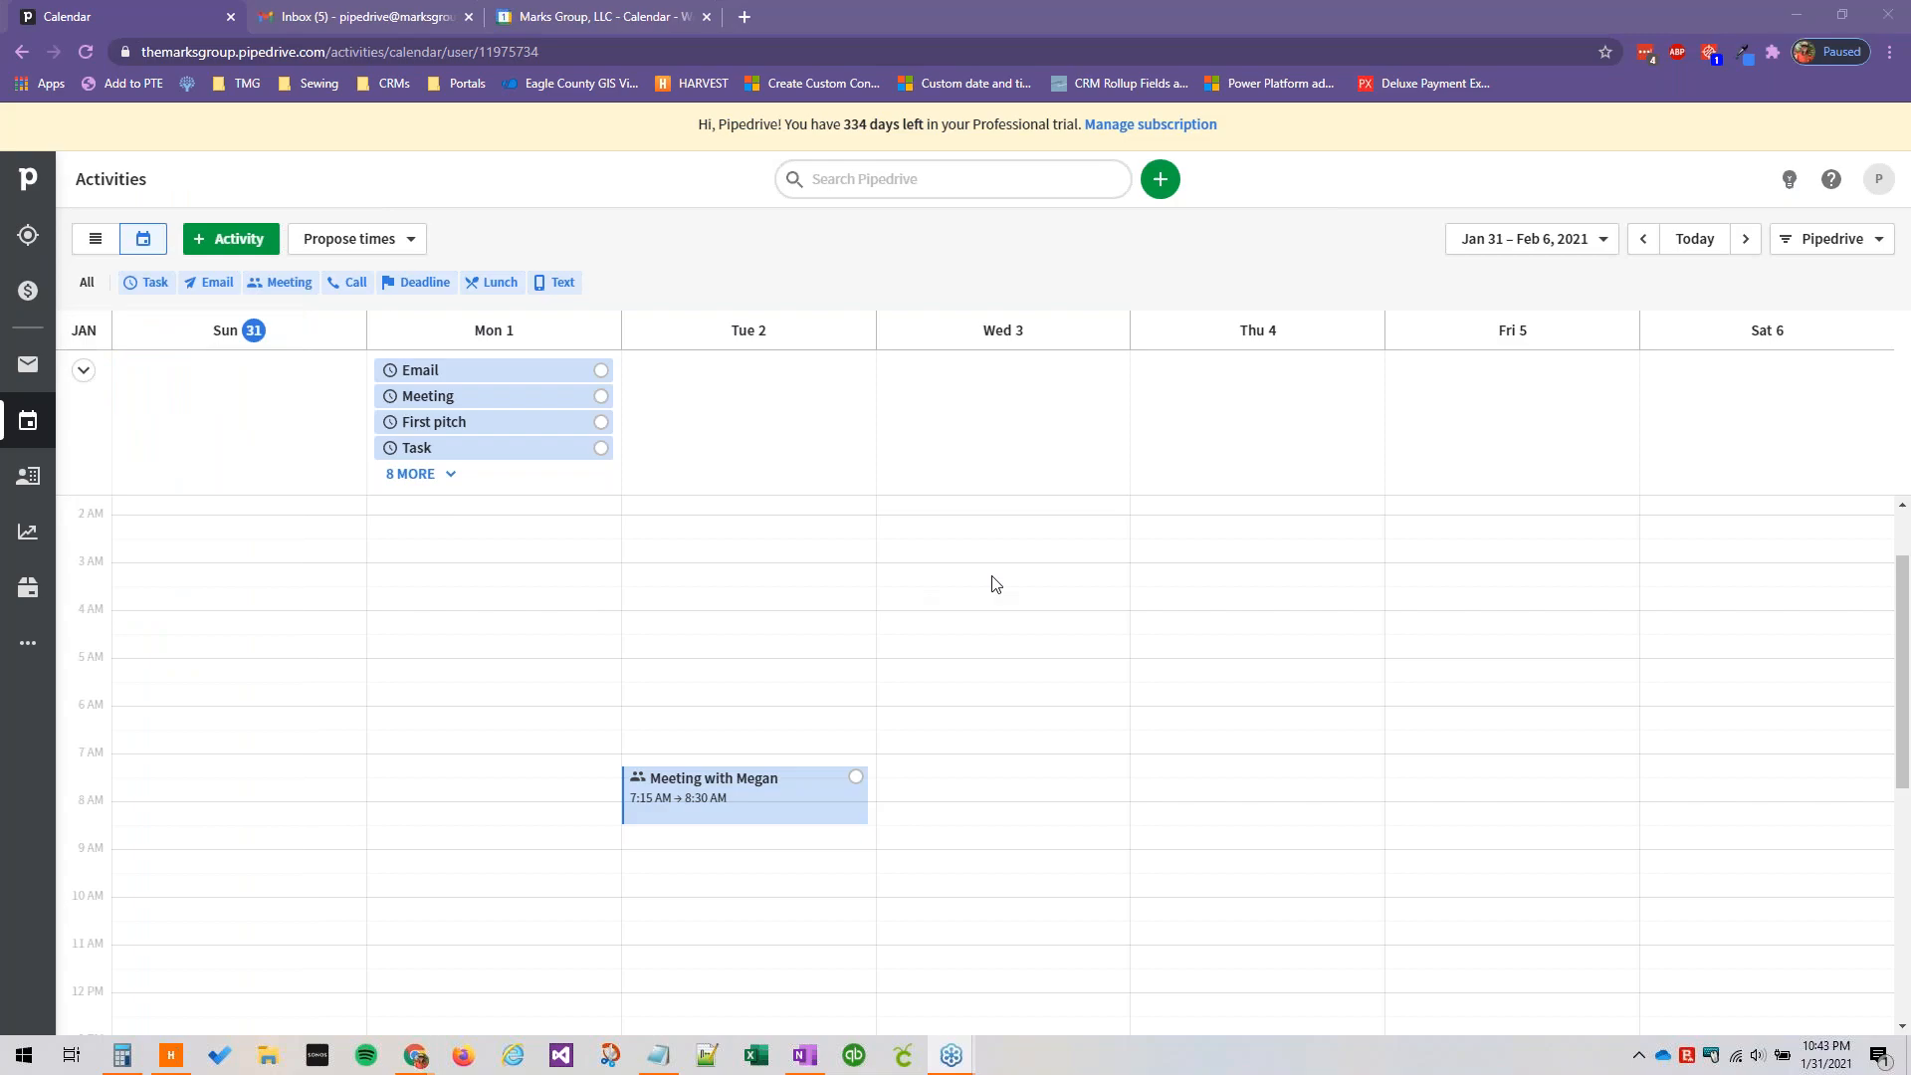